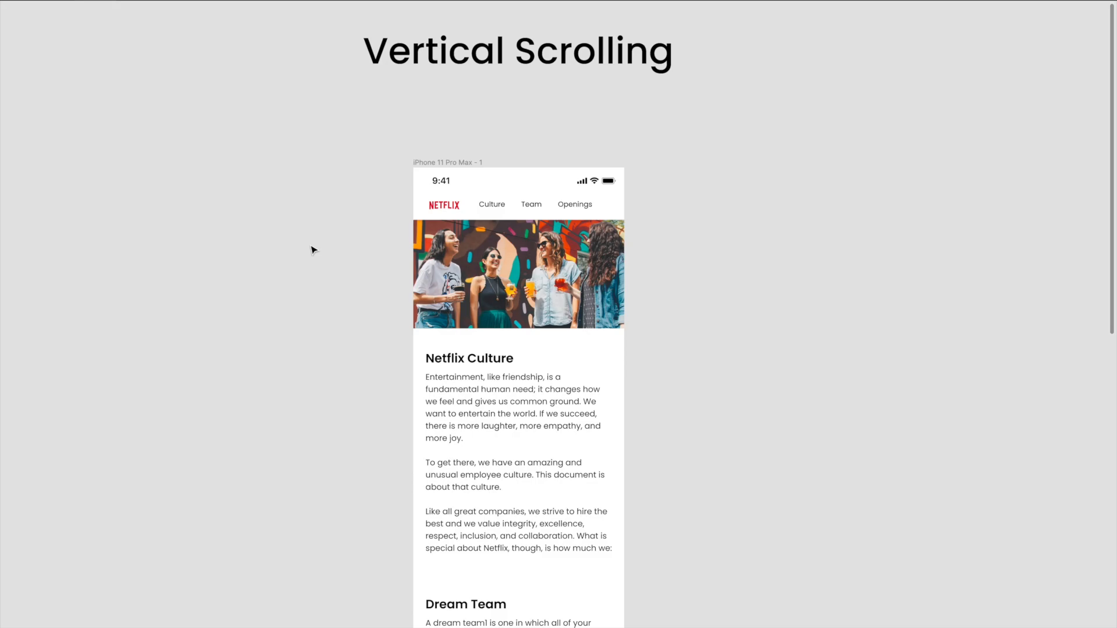
Show the hidden editor interface around the Vertical Scrolling example frame.
{"action": "scroll", "coordinate": [313, 251], "scroll_direction": "down", "scroll_amount": 1}
{"action": "scroll", "coordinate": [313, 250], "scroll_direction": "right", "scroll_amount": 1}
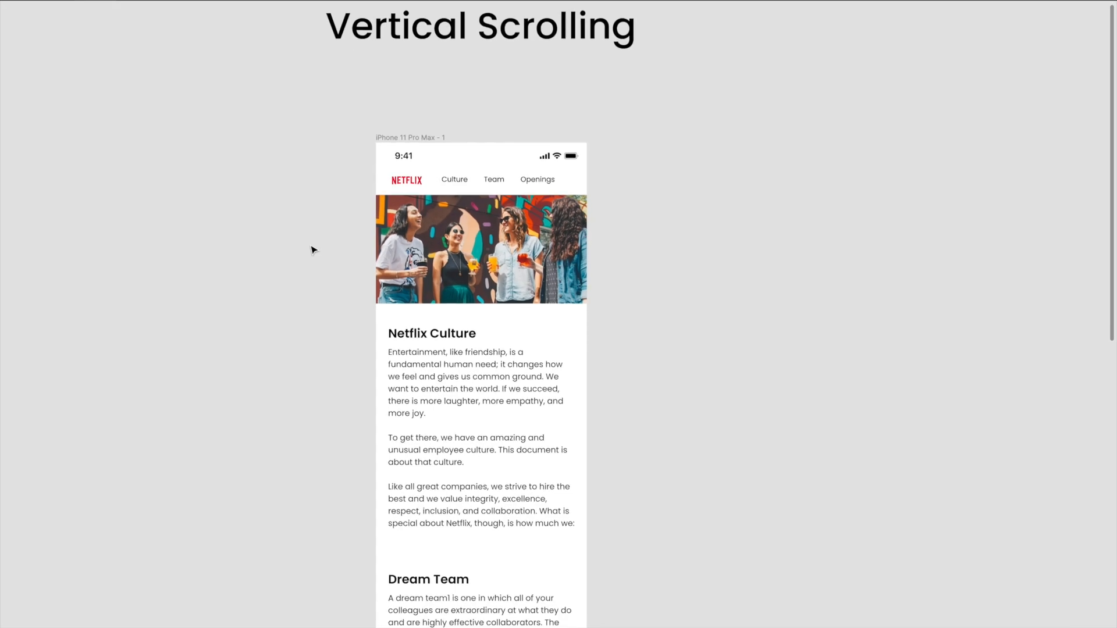
{"action": "scroll", "coordinate": [313, 251], "scroll_direction": "down", "scroll_amount": 2}
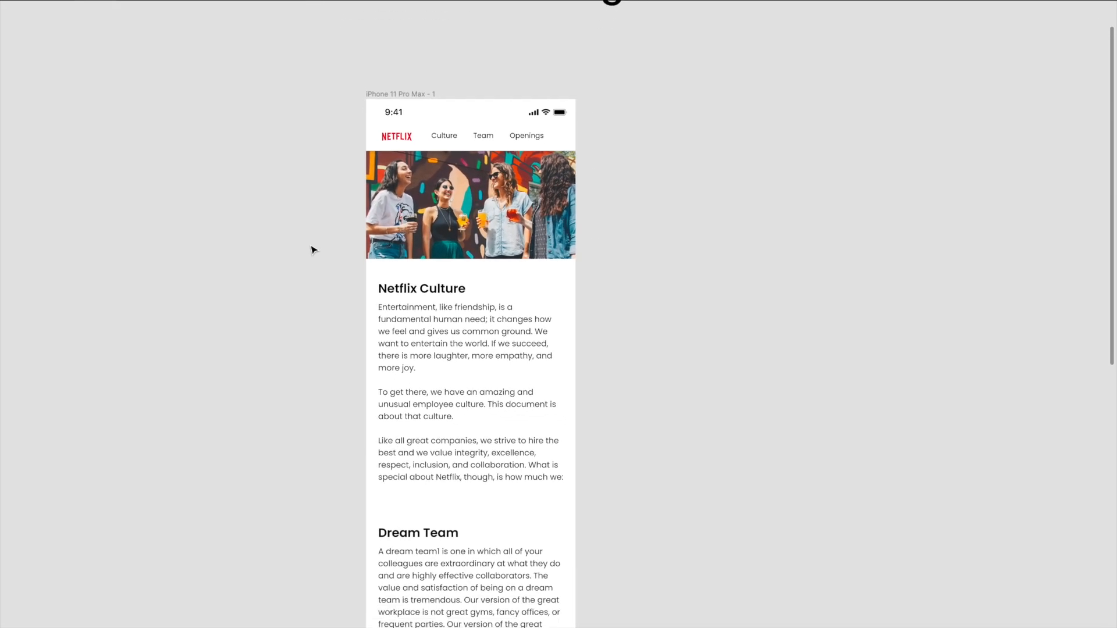
{"action": "key", "text": "ctrl+backslash"}
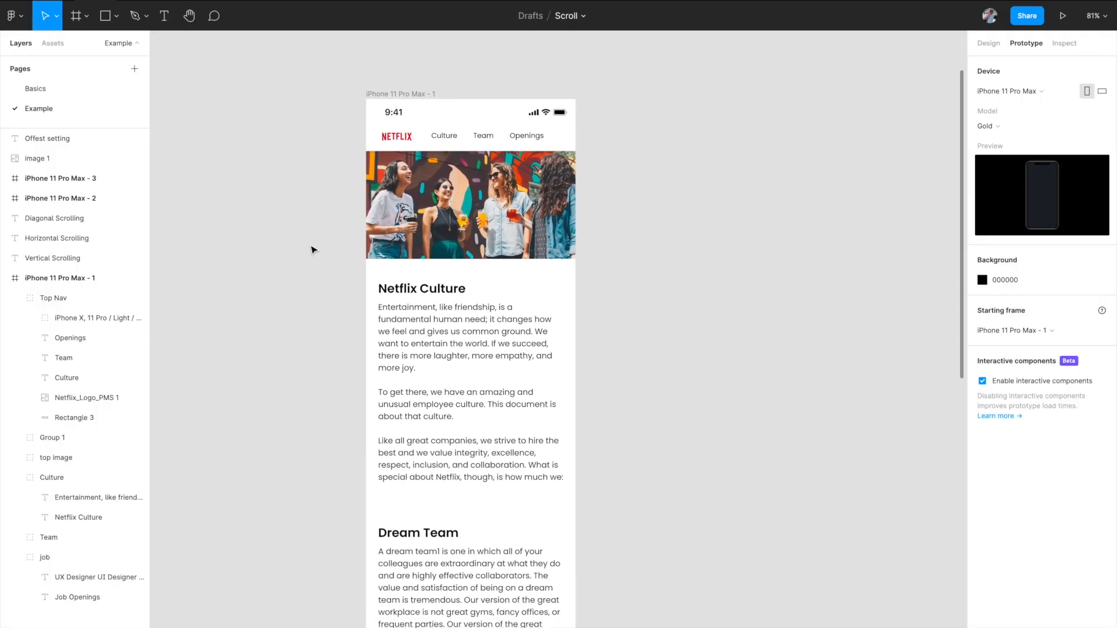
Examine the status bar, logo and Culture, Team and Openings links in the top navigation, plus the frame's overall page layout.
{"action": "scroll", "coordinate": [379, 155], "scroll_direction": "up", "scroll_amount": 3}
{"action": "left_click", "coordinate": [409, 129]}
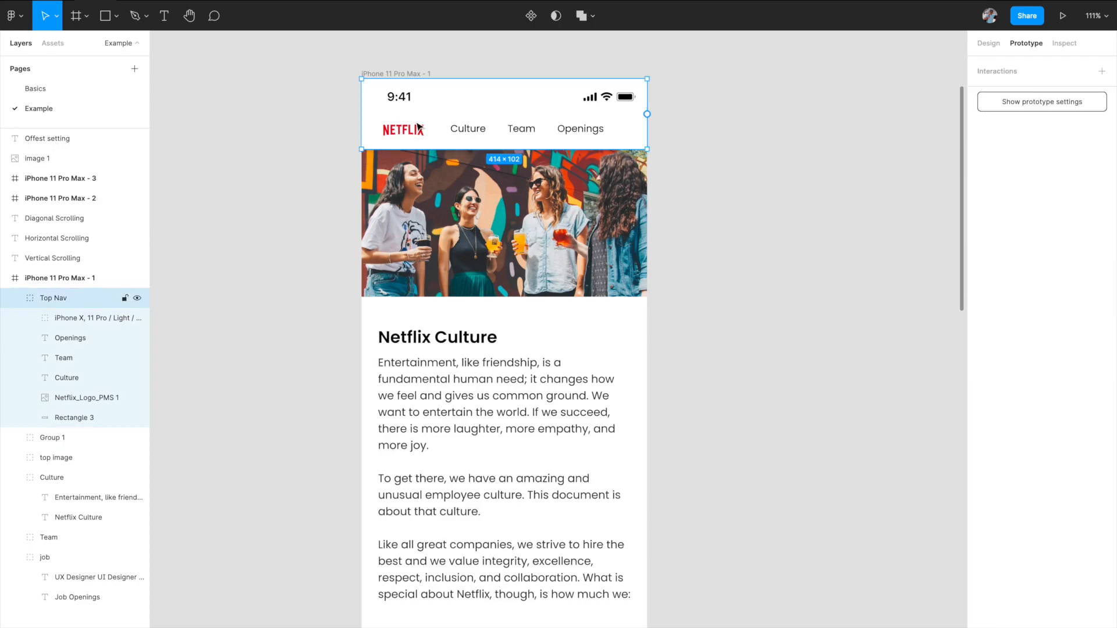
{"action": "left_click", "coordinate": [408, 95]}
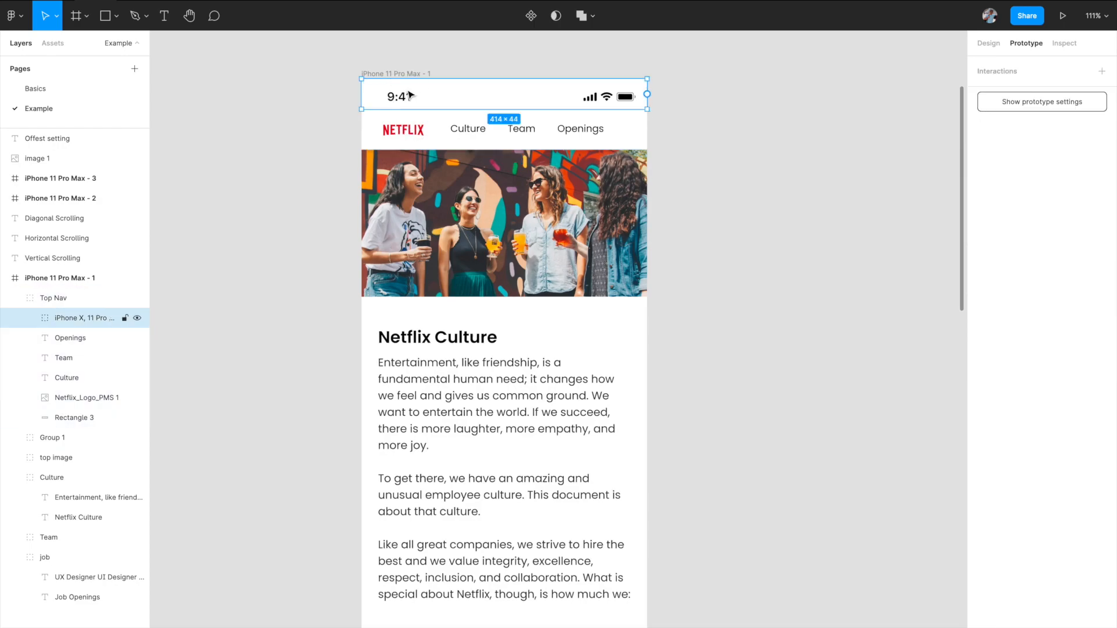
{"action": "left_click", "coordinate": [409, 132]}
{"action": "left_click", "coordinate": [465, 133]}
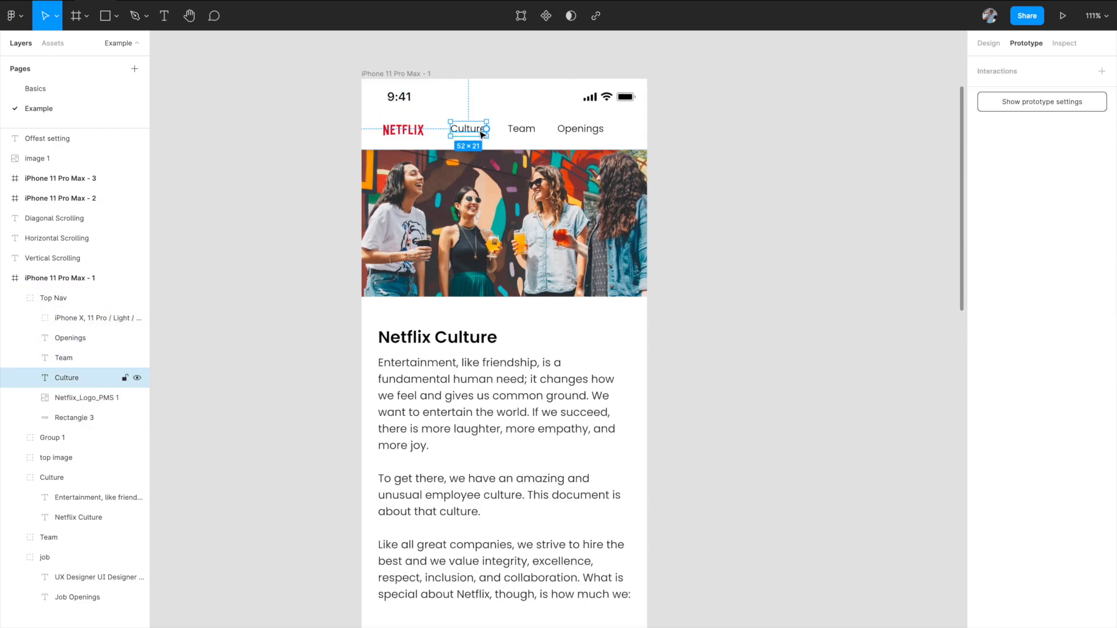
{"action": "left_click", "coordinate": [529, 134]}
{"action": "left_click", "coordinate": [579, 129]}
{"action": "scroll", "coordinate": [474, 114], "scroll_direction": "down", "scroll_amount": 3}
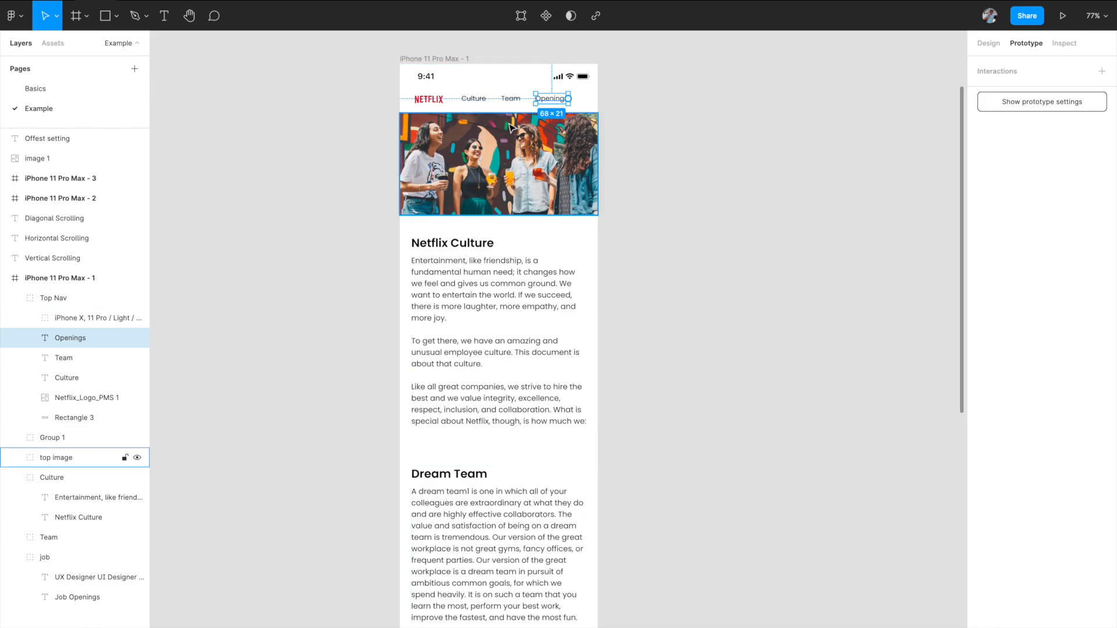
{"action": "scroll", "coordinate": [483, 418], "scroll_direction": "down", "scroll_amount": 5}
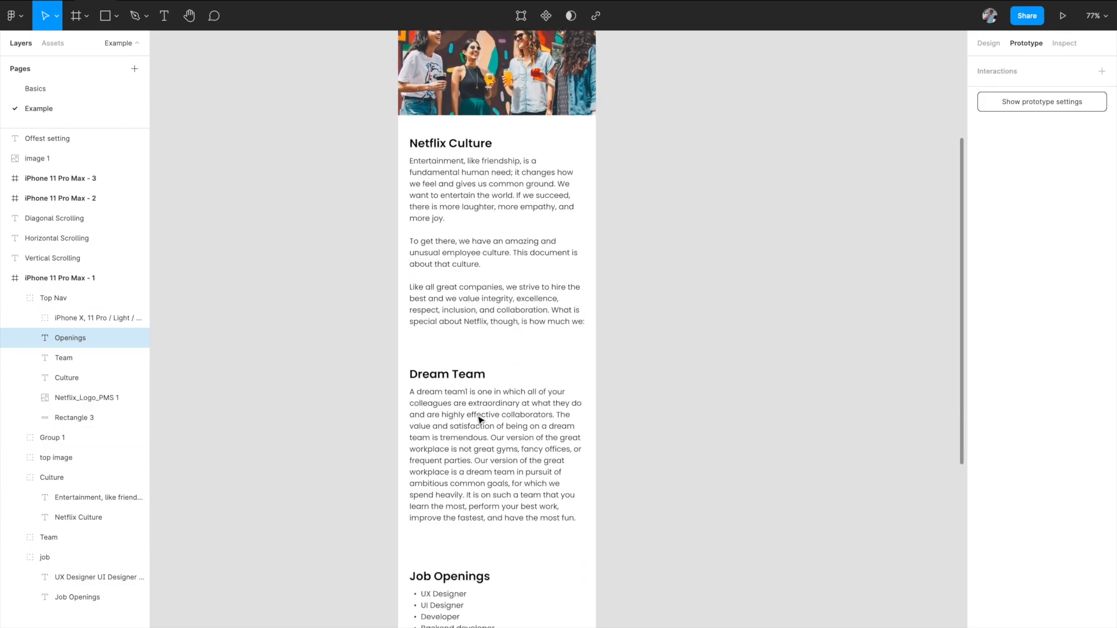
{"action": "scroll", "coordinate": [454, 514], "scroll_direction": "up", "scroll_amount": 5}
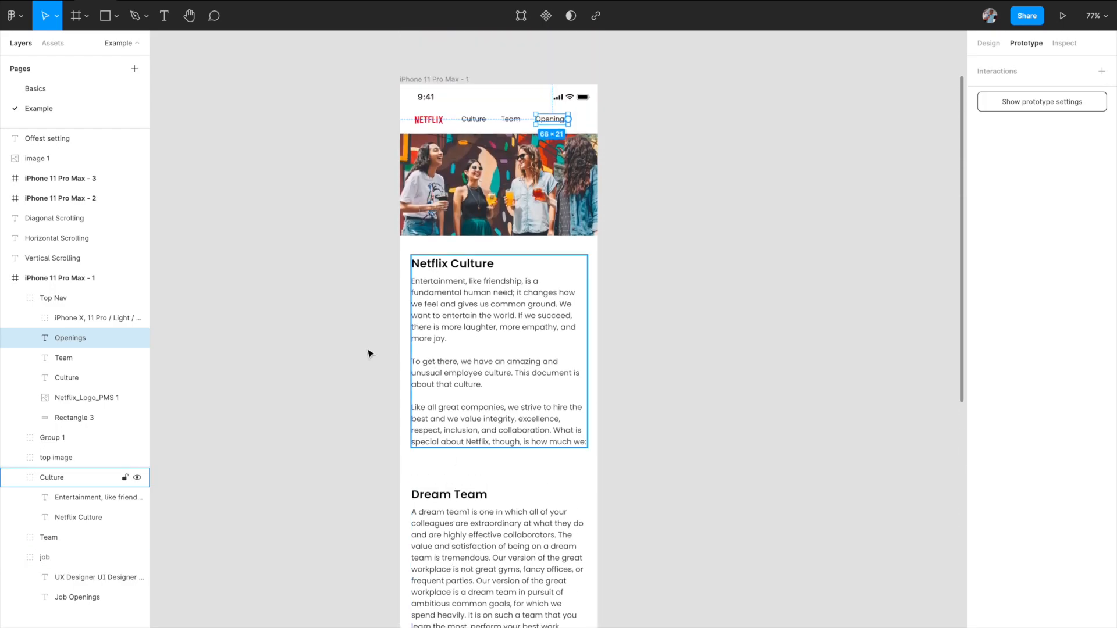
Examine how the Netflix Culture, Dream Team and Job Openings sections are grouped, down to the Back to top button.
{"action": "left_click", "coordinate": [369, 351]}
{"action": "scroll", "coordinate": [455, 218], "scroll_direction": "up", "scroll_amount": 3}
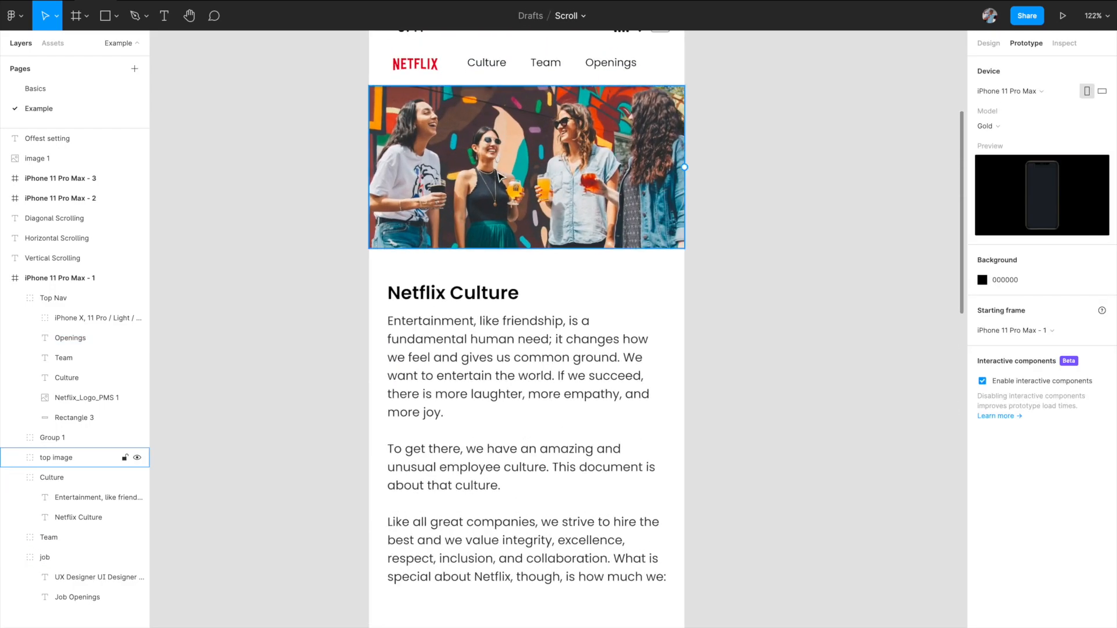
{"action": "scroll", "coordinate": [407, 291], "scroll_direction": "down", "scroll_amount": 1}
{"action": "left_click", "coordinate": [453, 288]}
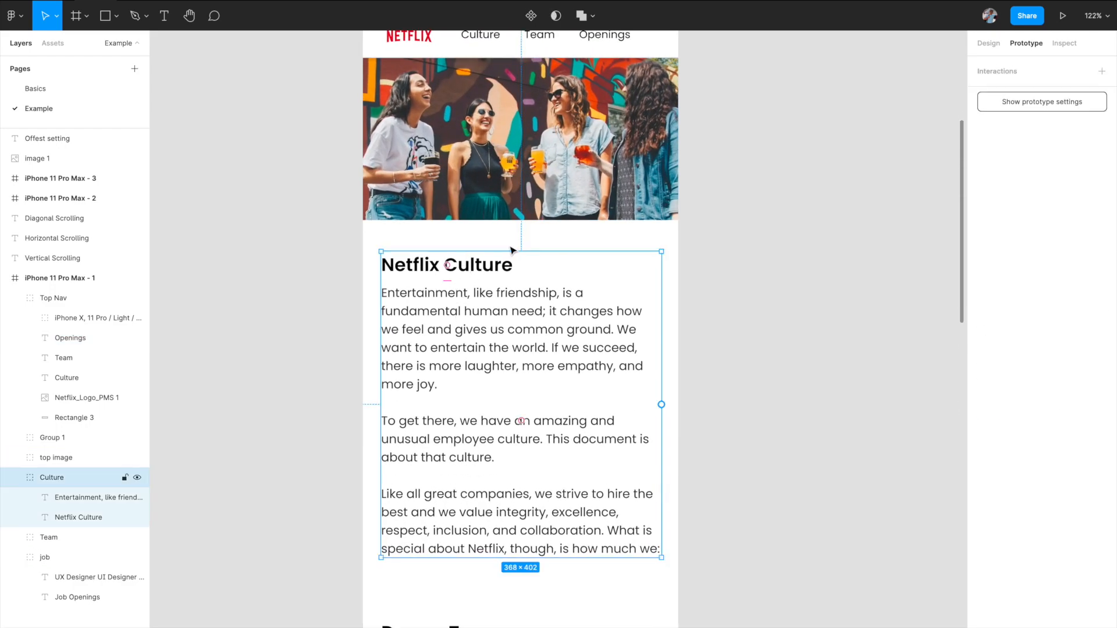
{"action": "left_click", "coordinate": [988, 44]}
{"action": "left_click", "coordinate": [464, 265]}
{"action": "scroll", "coordinate": [467, 273], "scroll_direction": "down", "scroll_amount": 1}
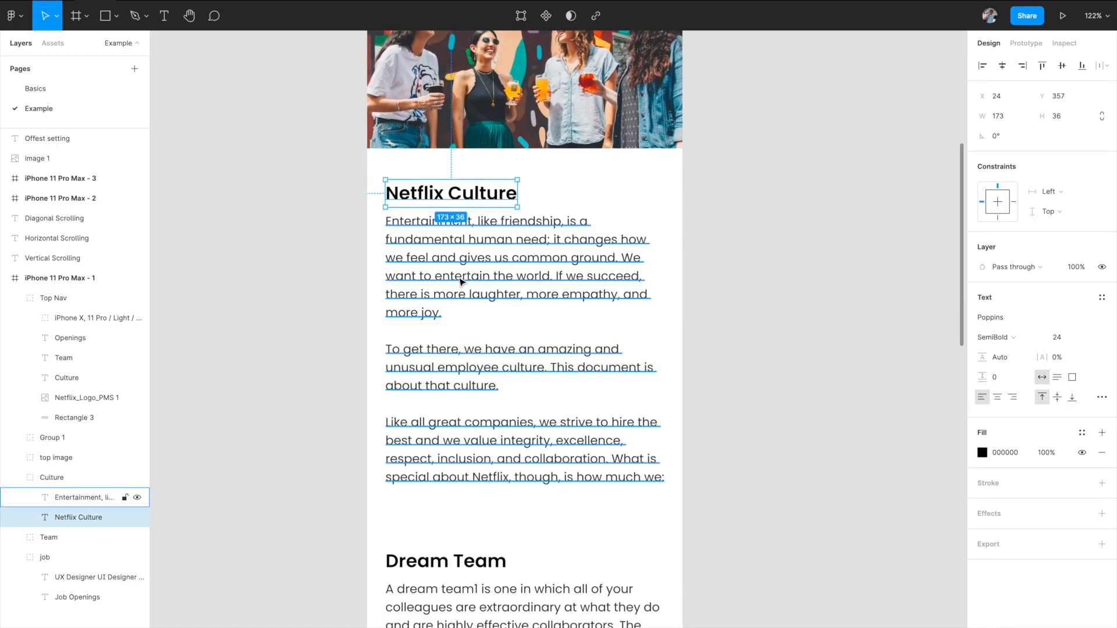
{"action": "left_click", "coordinate": [460, 281]}
{"action": "left_click", "coordinate": [326, 296]}
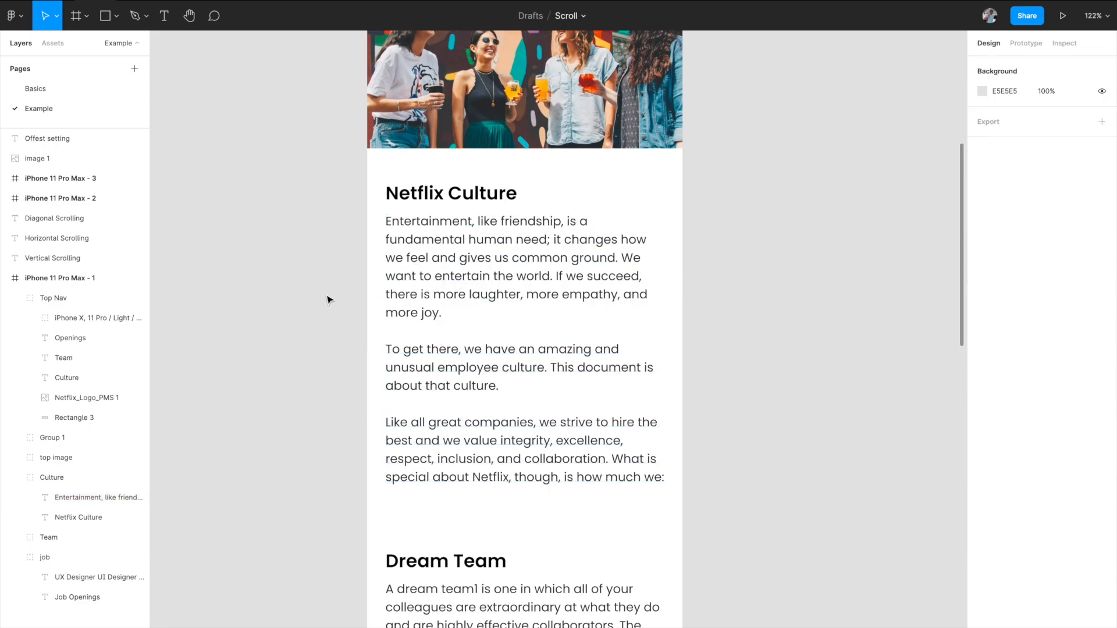
{"action": "left_click", "coordinate": [419, 223]}
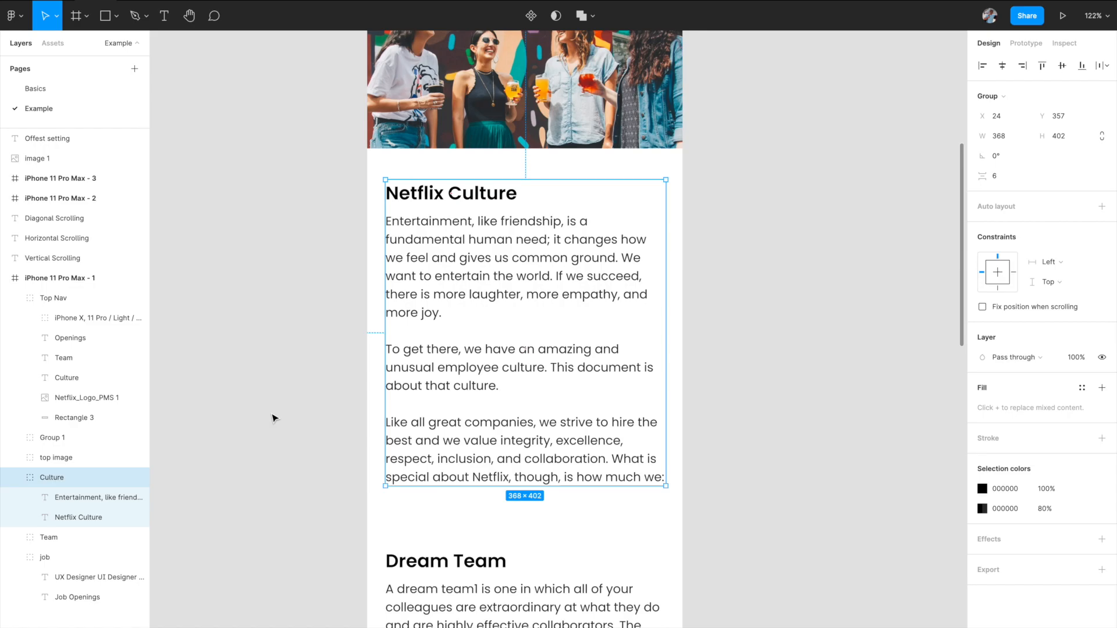
{"action": "scroll", "coordinate": [273, 417], "scroll_direction": "down", "scroll_amount": 3, "text": "ctrl"}
{"action": "scroll", "coordinate": [368, 386], "scroll_direction": "down", "scroll_amount": 3}
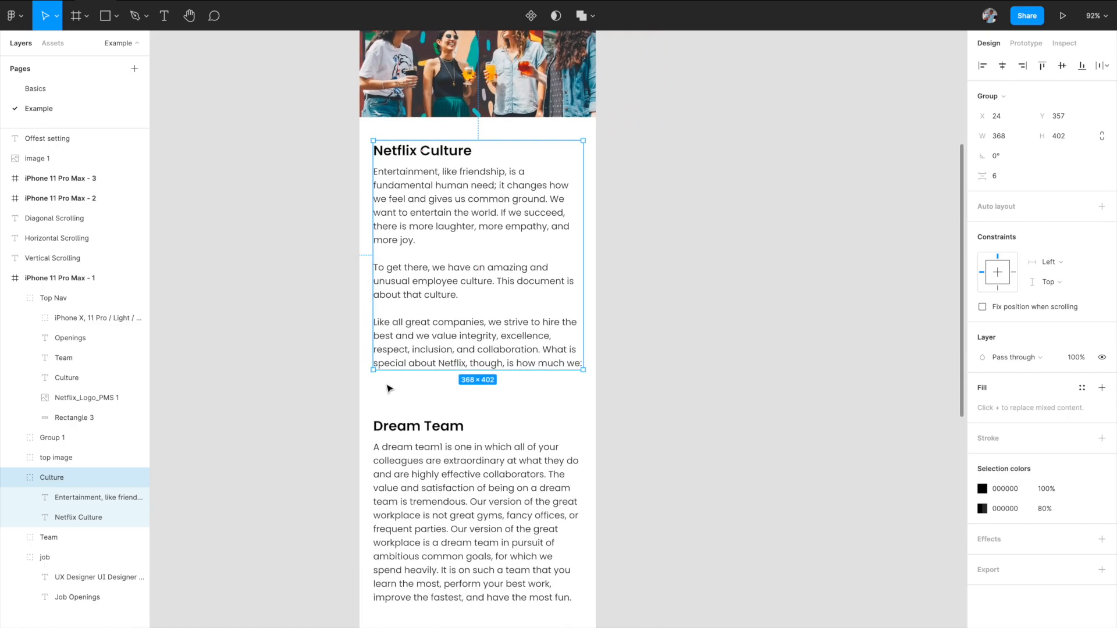
{"action": "scroll", "coordinate": [433, 411], "scroll_direction": "down", "scroll_amount": 3}
{"action": "left_click", "coordinate": [432, 389]}
{"action": "scroll", "coordinate": [419, 495], "scroll_direction": "down", "scroll_amount": 3}
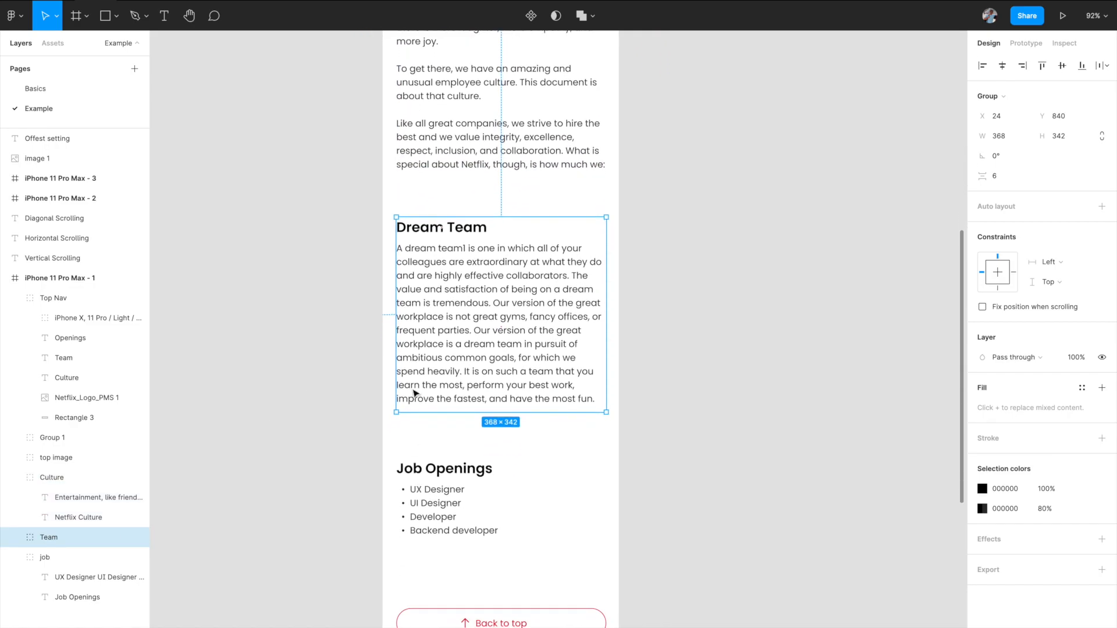
{"action": "scroll", "coordinate": [433, 263], "scroll_direction": "down", "scroll_amount": 1}
{"action": "left_click", "coordinate": [433, 339]}
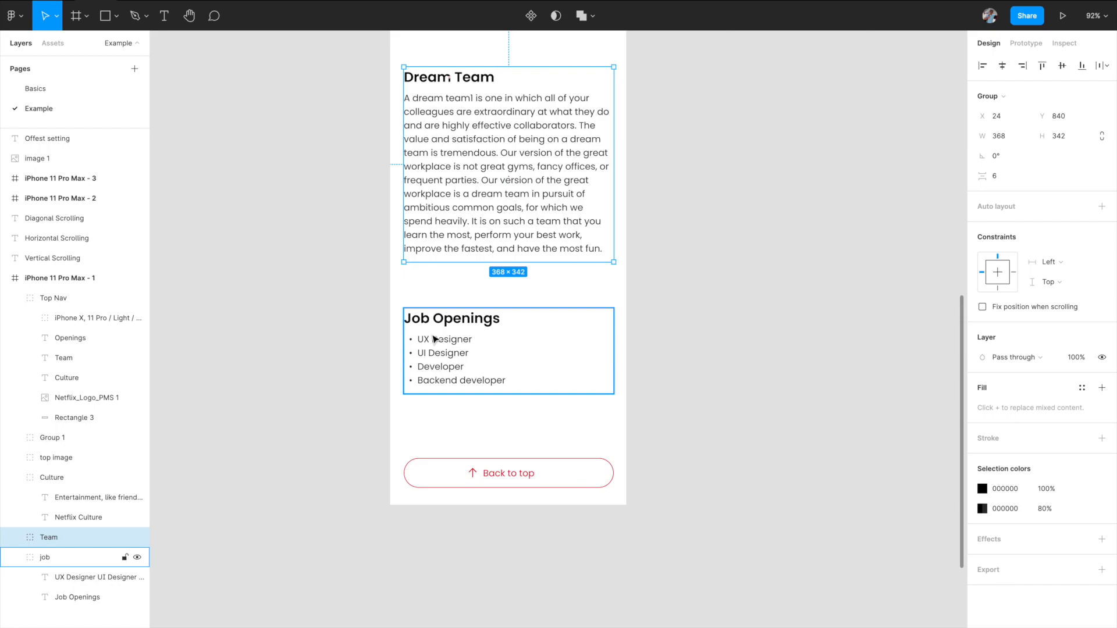
{"action": "left_click", "coordinate": [375, 393]}
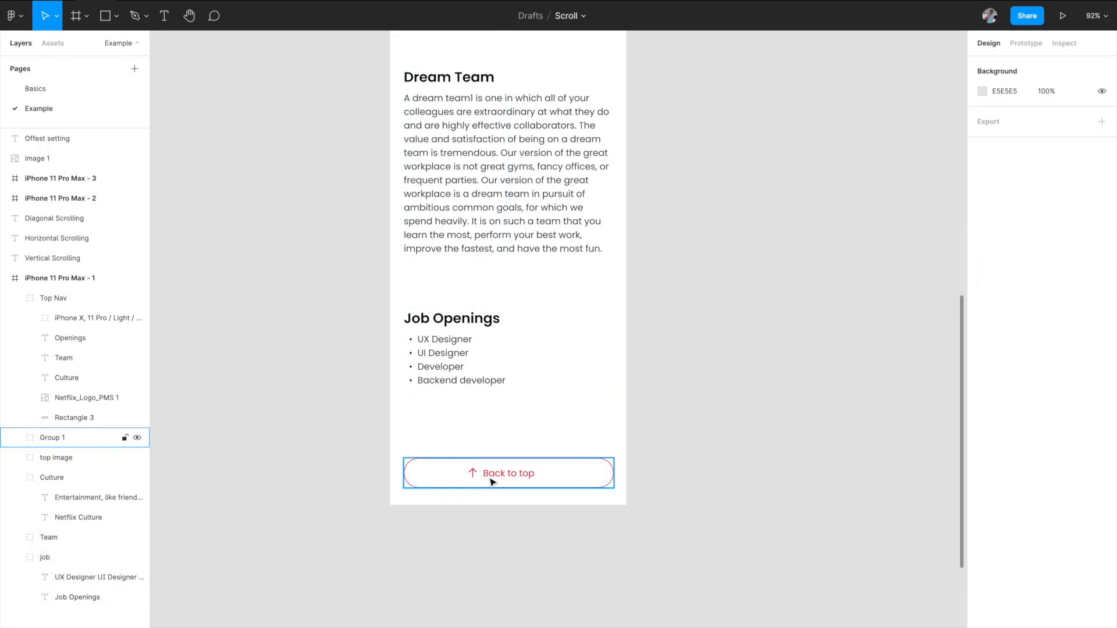
Set the overflow behavior of the iPhone 11 Pro Max - 1 frame to Vertical scrolling.
{"action": "scroll", "coordinate": [491, 481], "scroll_direction": "up", "scroll_amount": 10}
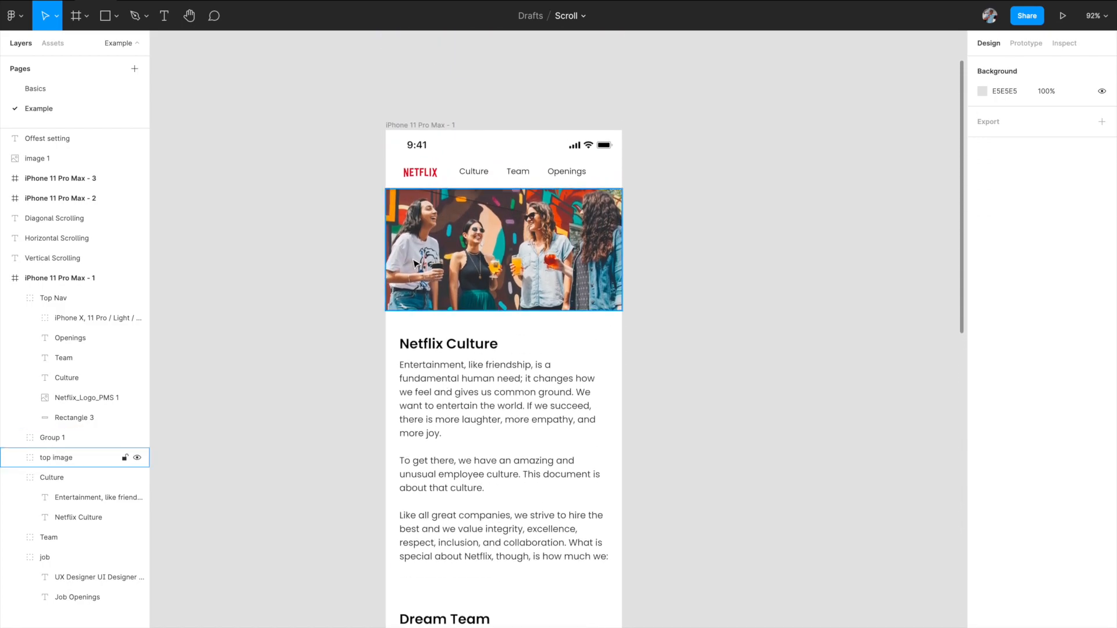
{"action": "scroll", "coordinate": [443, 244], "scroll_direction": "up", "scroll_amount": 4}
{"action": "left_click", "coordinate": [381, 78]}
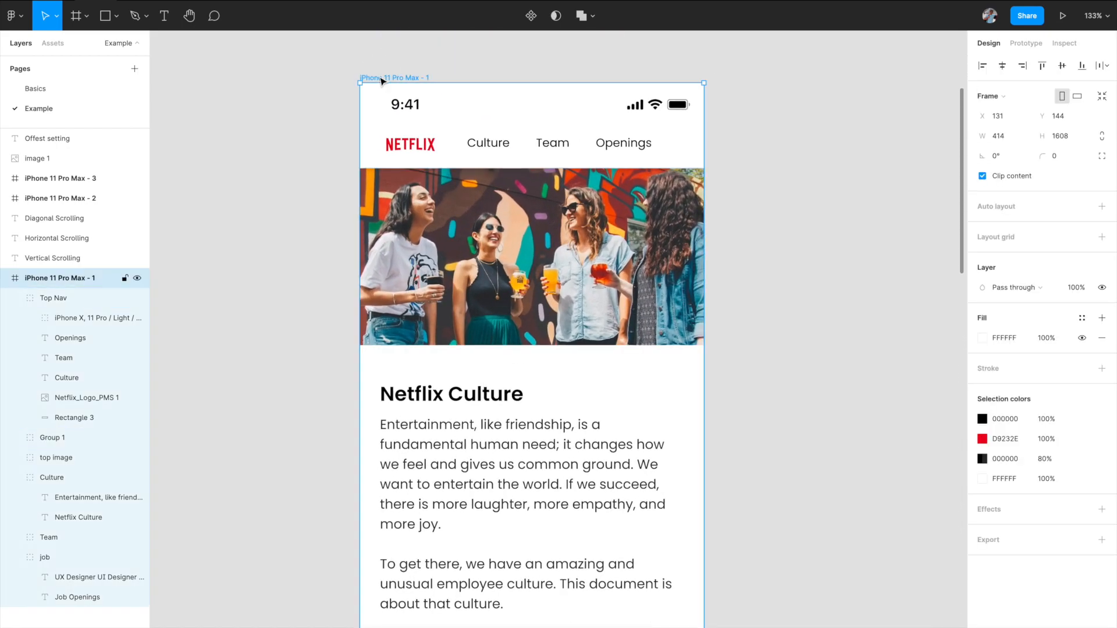
{"action": "left_click", "coordinate": [1017, 47]}
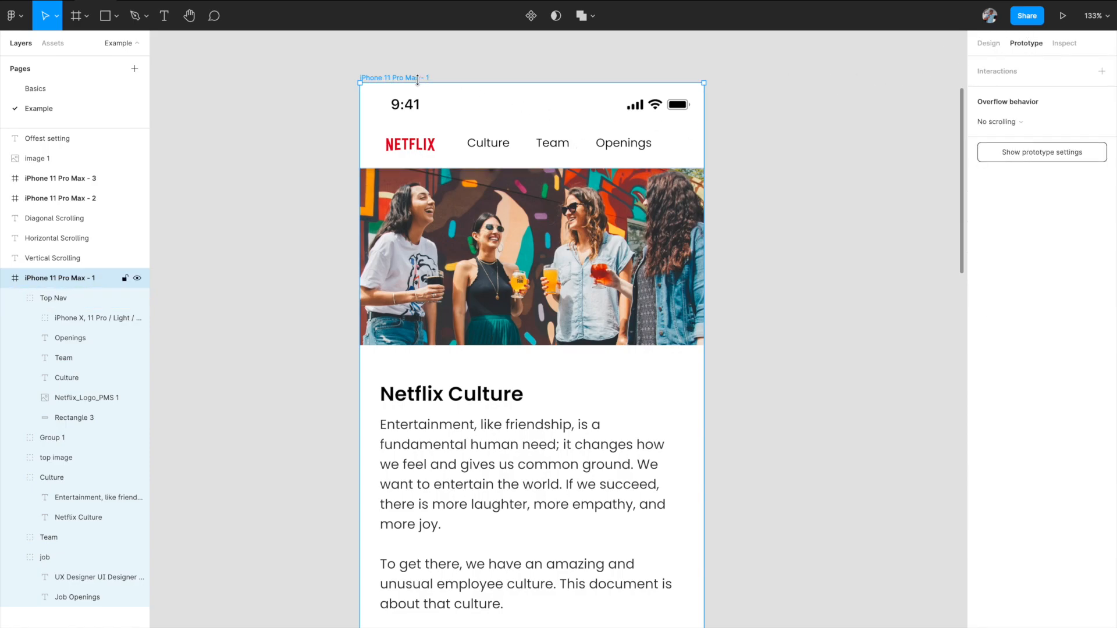
{"action": "left_click", "coordinate": [994, 125]}
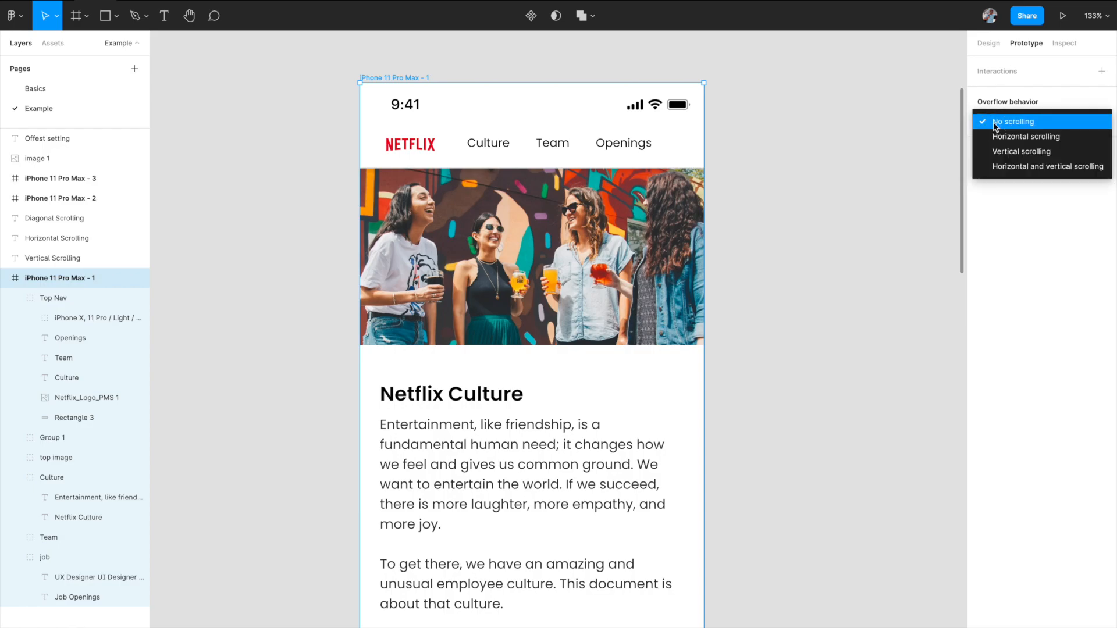
{"action": "left_click", "coordinate": [999, 150]}
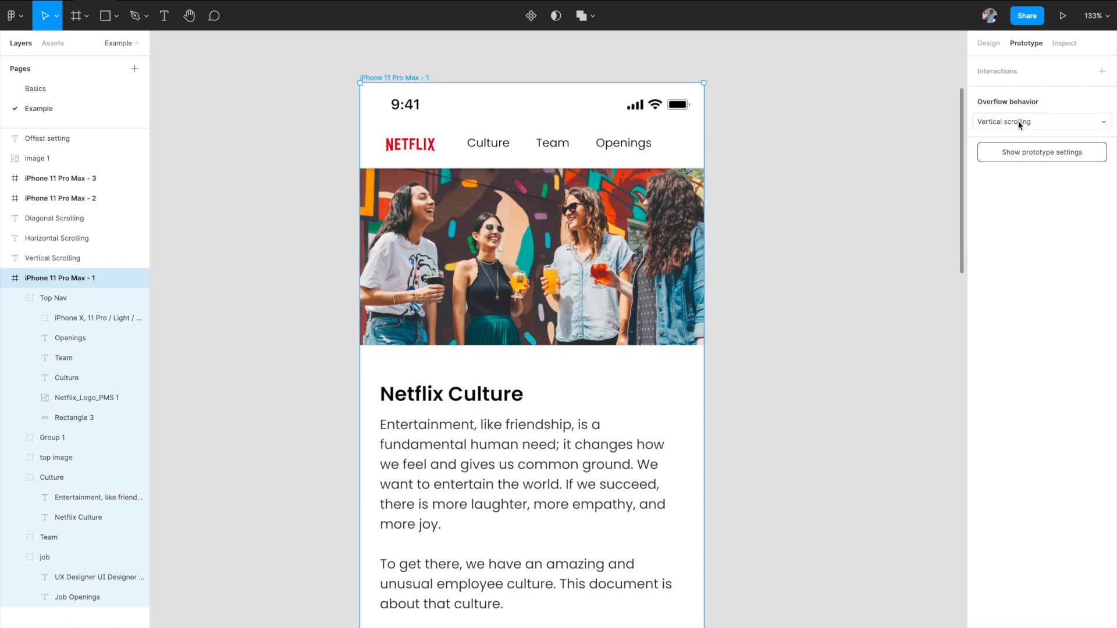
Preview the prototype and scroll the page up and down to test its vertical scrolling.
{"action": "left_click", "coordinate": [170, 1]}
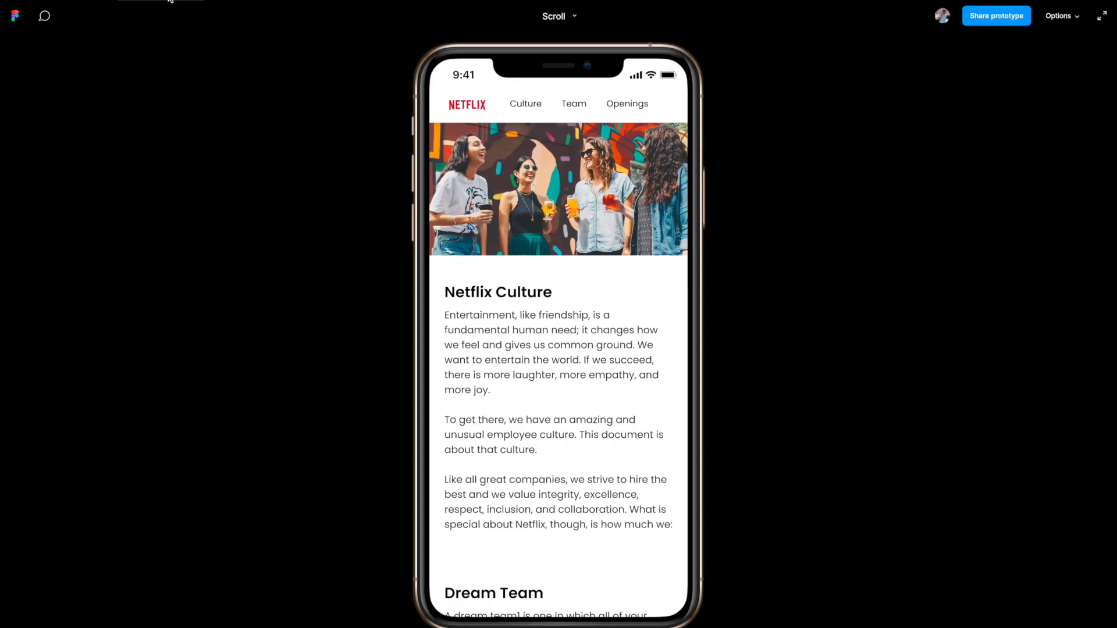
{"action": "scroll", "coordinate": [499, 291], "scroll_direction": "down", "scroll_amount": 8}
{"action": "scroll", "coordinate": [504, 372], "scroll_direction": "up", "scroll_amount": 8}
{"action": "scroll", "coordinate": [504, 372], "scroll_direction": "down", "scroll_amount": 8}
{"action": "scroll", "coordinate": [511, 188], "scroll_direction": "up", "scroll_amount": 8}
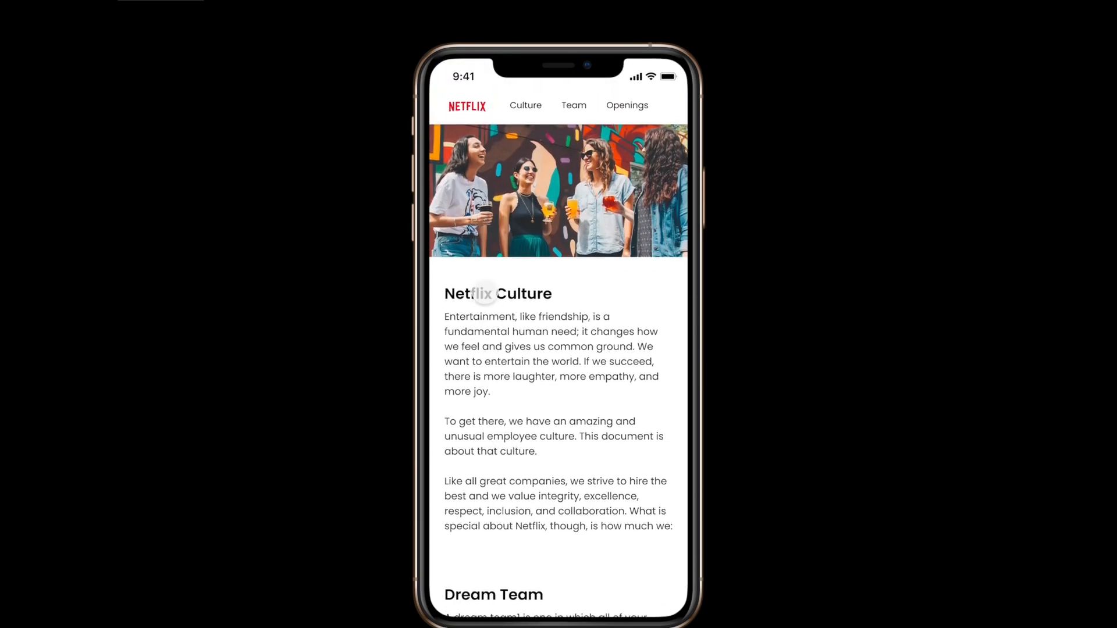
{"action": "scroll", "coordinate": [512, 175], "scroll_direction": "down", "scroll_amount": 3}
{"action": "scroll", "coordinate": [509, 257], "scroll_direction": "up", "scroll_amount": 4}
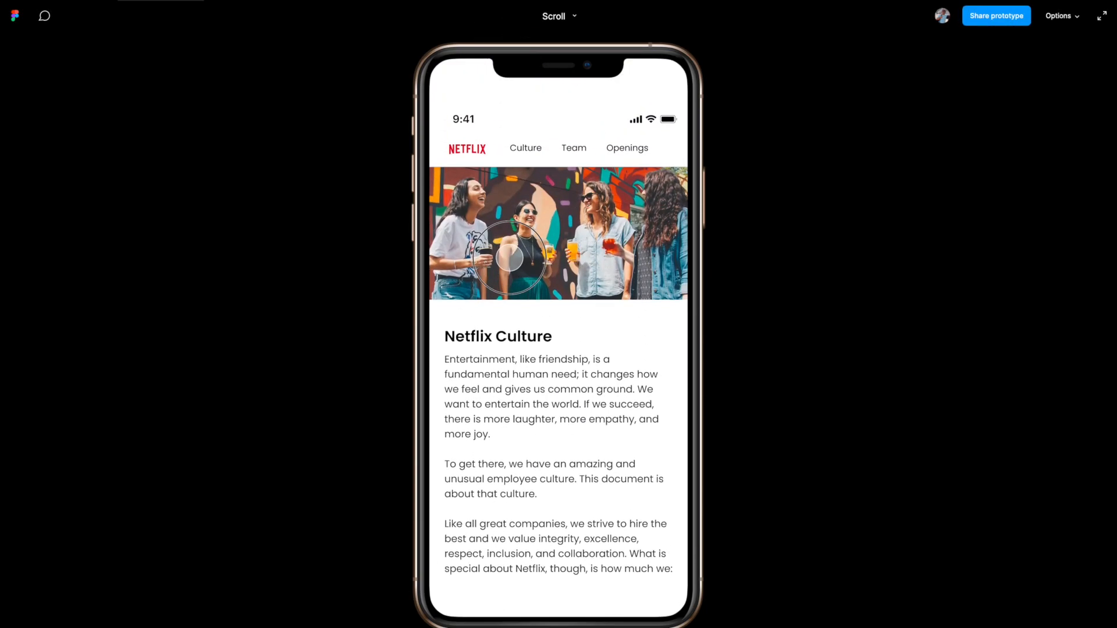
{"action": "scroll", "coordinate": [506, 229], "scroll_direction": "up", "scroll_amount": 3}
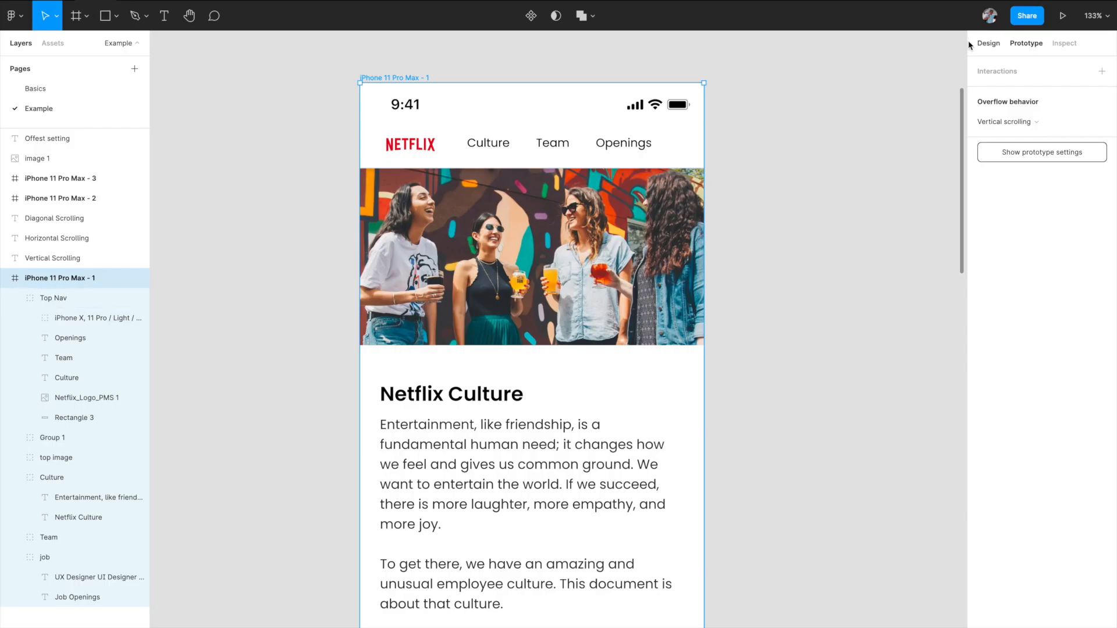
Collapse the Top Nav group and fix its position when scrolling.
{"action": "left_click", "coordinate": [988, 43]}
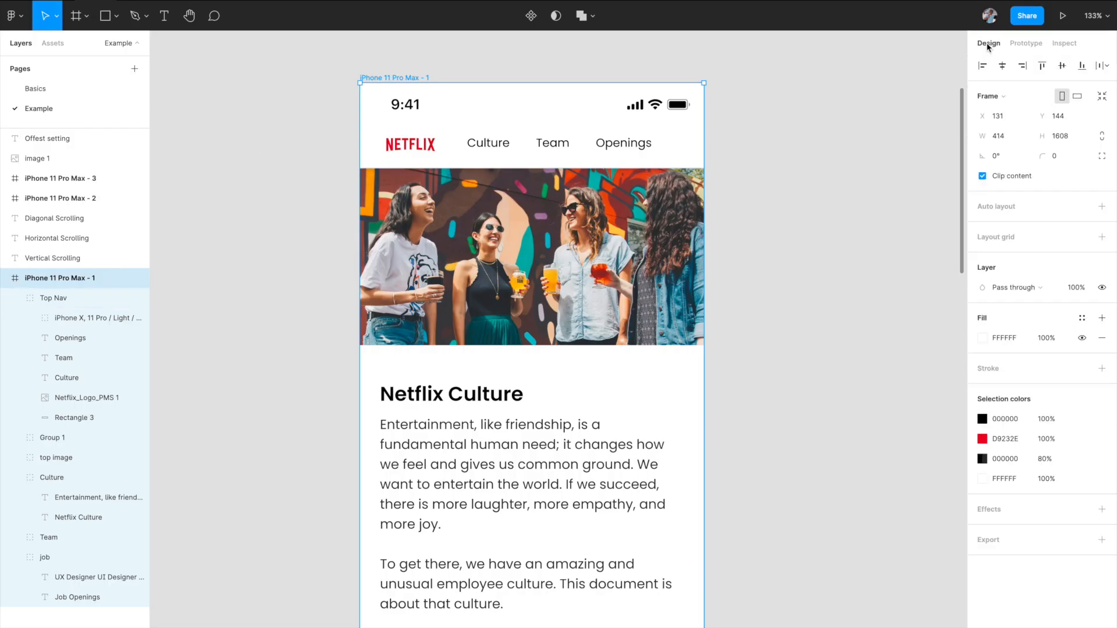
{"action": "left_click", "coordinate": [74, 301]}
{"action": "left_click", "coordinate": [15, 298]}
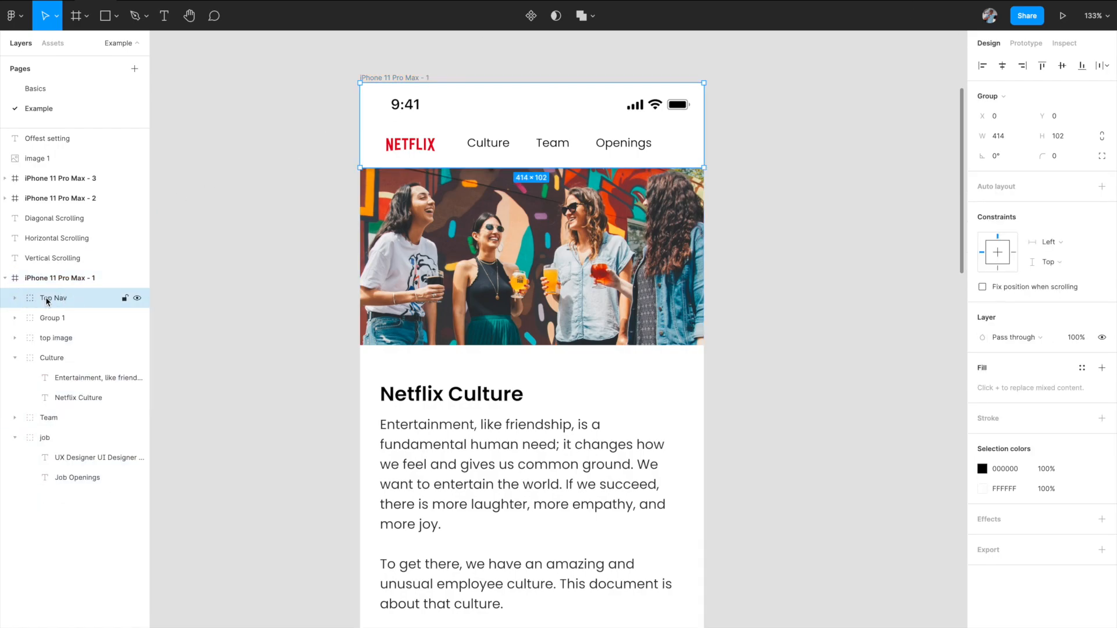
{"action": "left_click", "coordinate": [982, 288]}
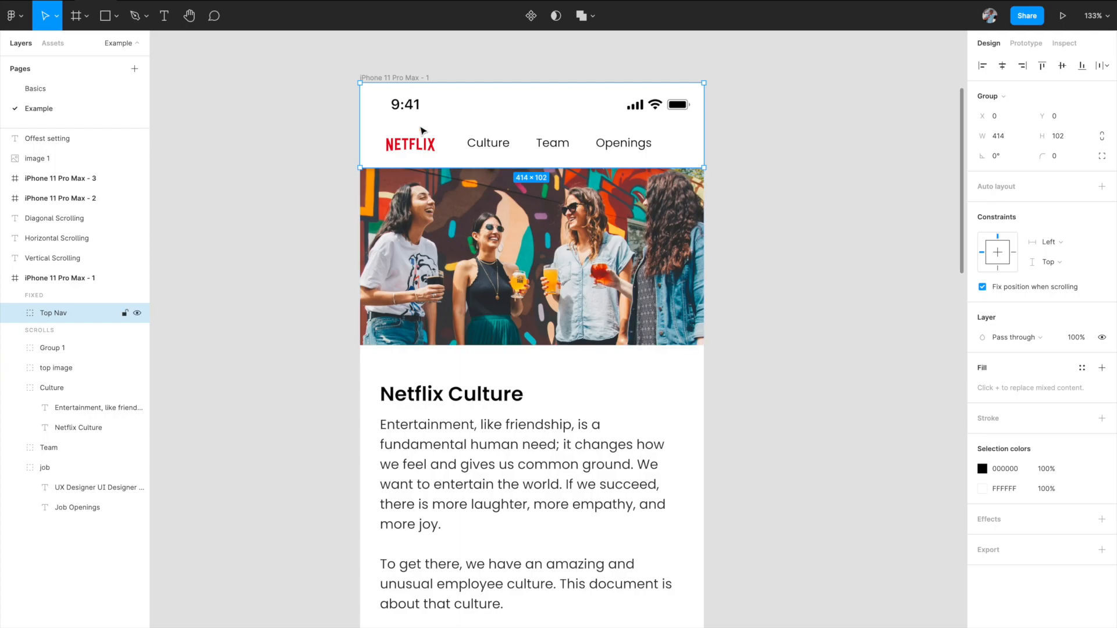
Preview the prototype again and scroll the page to check how the top navigation behaves.
{"action": "left_click", "coordinate": [160, 1]}
{"action": "left_click_drag", "start_coordinate": [507, 327], "coordinate": [498, 434]}
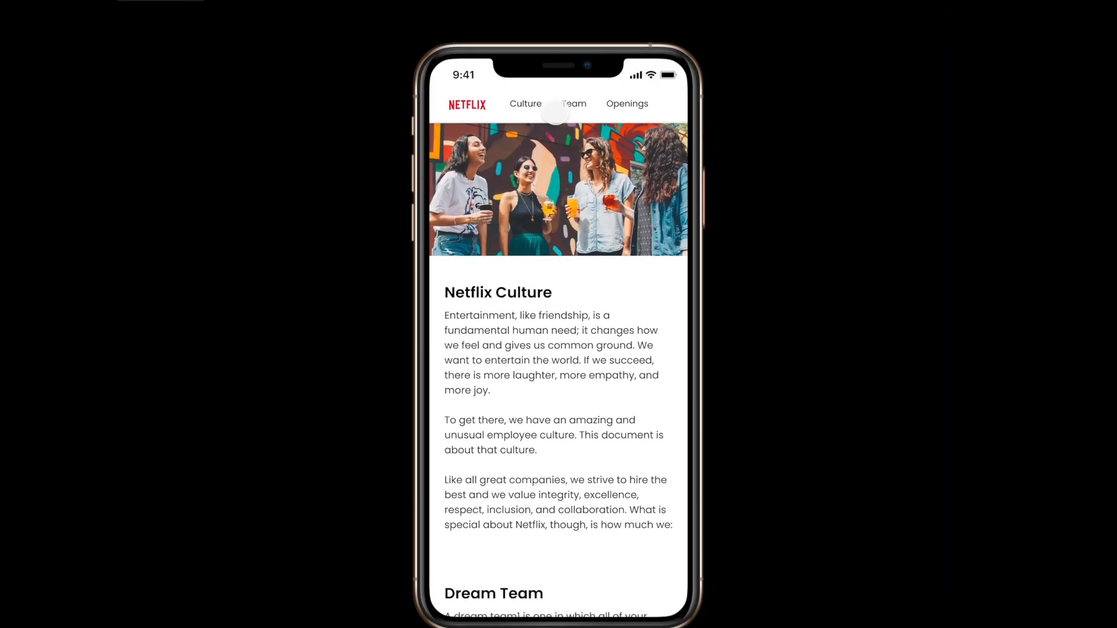
{"action": "left_click_drag", "start_coordinate": [559, 309], "coordinate": [538, 436]}
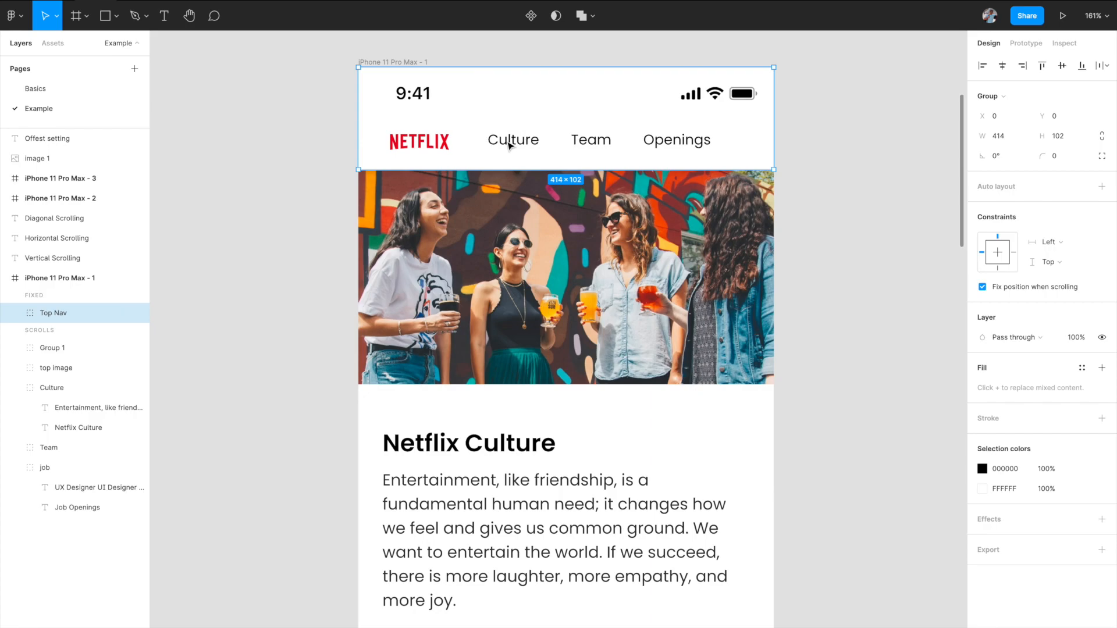
Connect the Culture link in the top navigation to the Netflix Culture section with an On tap, Scroll to interaction.
{"action": "double_click", "coordinate": [510, 144]}
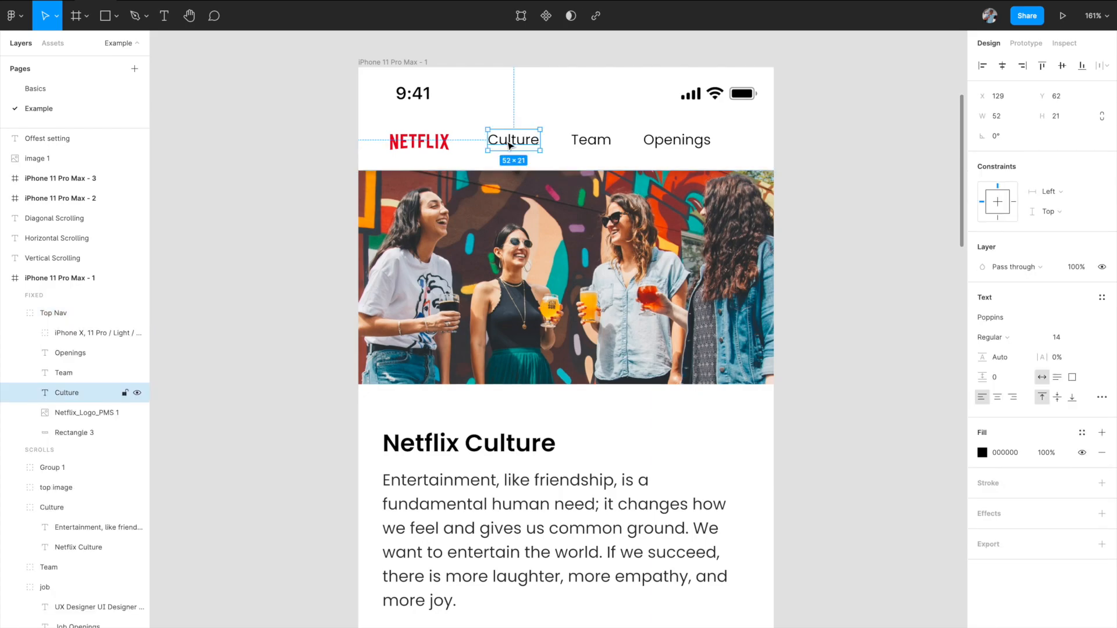
{"action": "left_click", "coordinate": [1014, 47]}
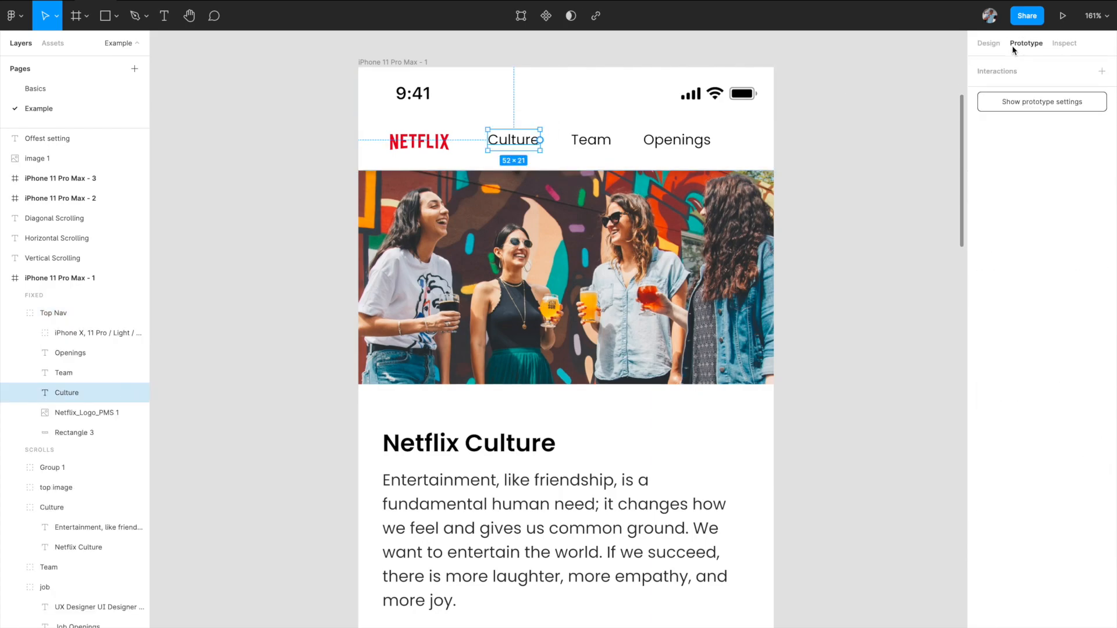
{"action": "left_click_drag", "start_coordinate": [540, 141], "coordinate": [577, 445]}
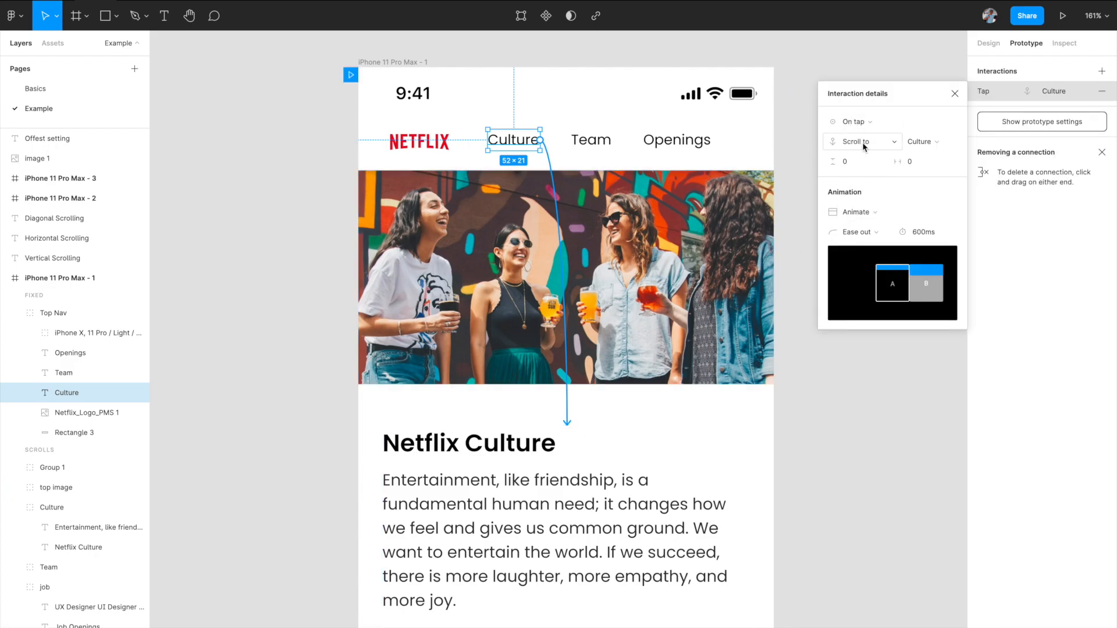
Keep Culture as the scroll target of the Culture link's interaction and set its animation duration to 500 ms.
{"action": "left_click", "coordinate": [929, 142]}
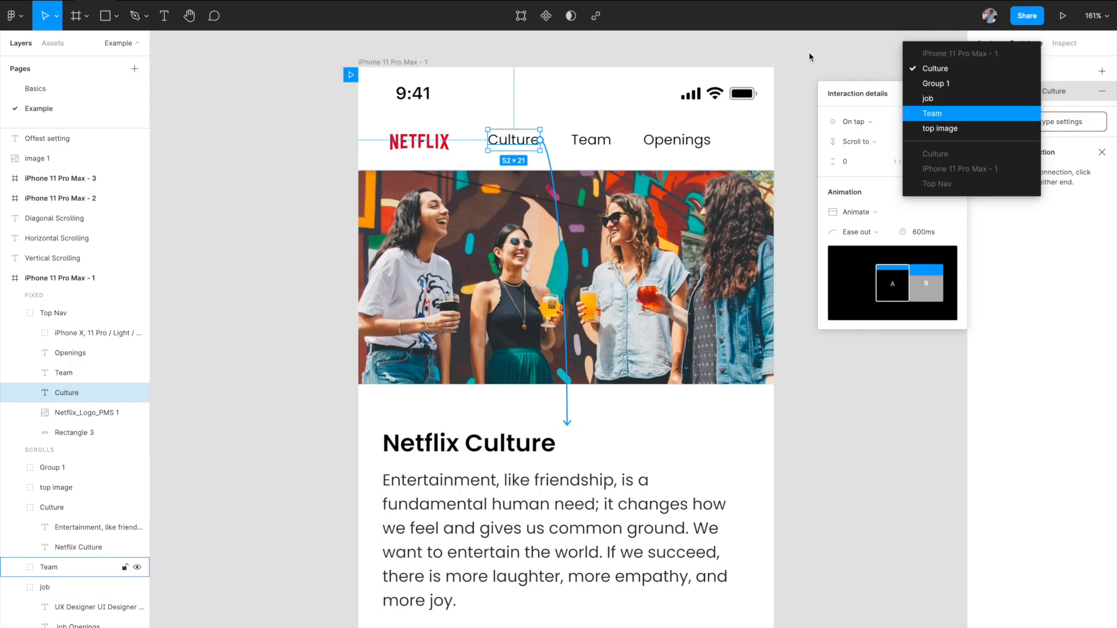
{"action": "left_click", "coordinate": [930, 69]}
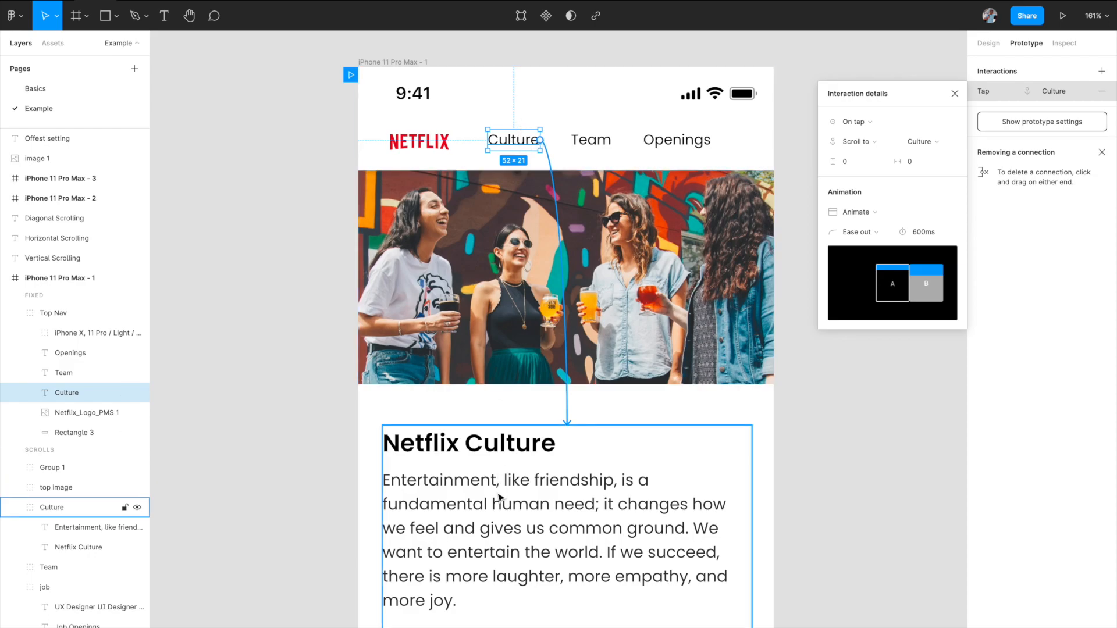
{"action": "left_click", "coordinate": [920, 233]}
{"action": "left_click", "coordinate": [918, 232]}
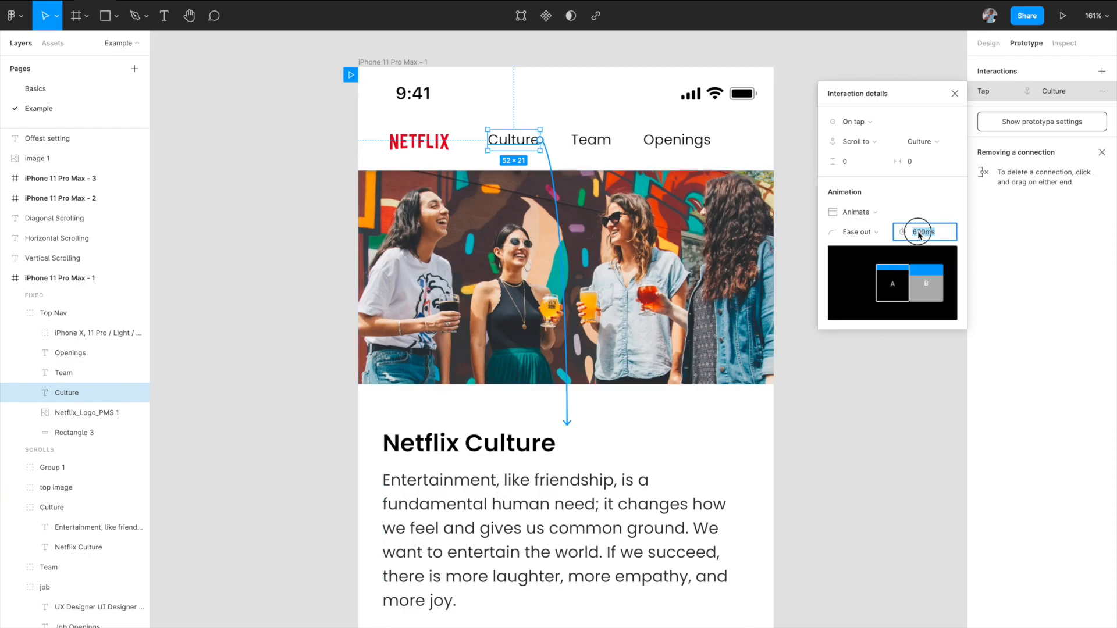
{"action": "key", "text": "BackSpace"}
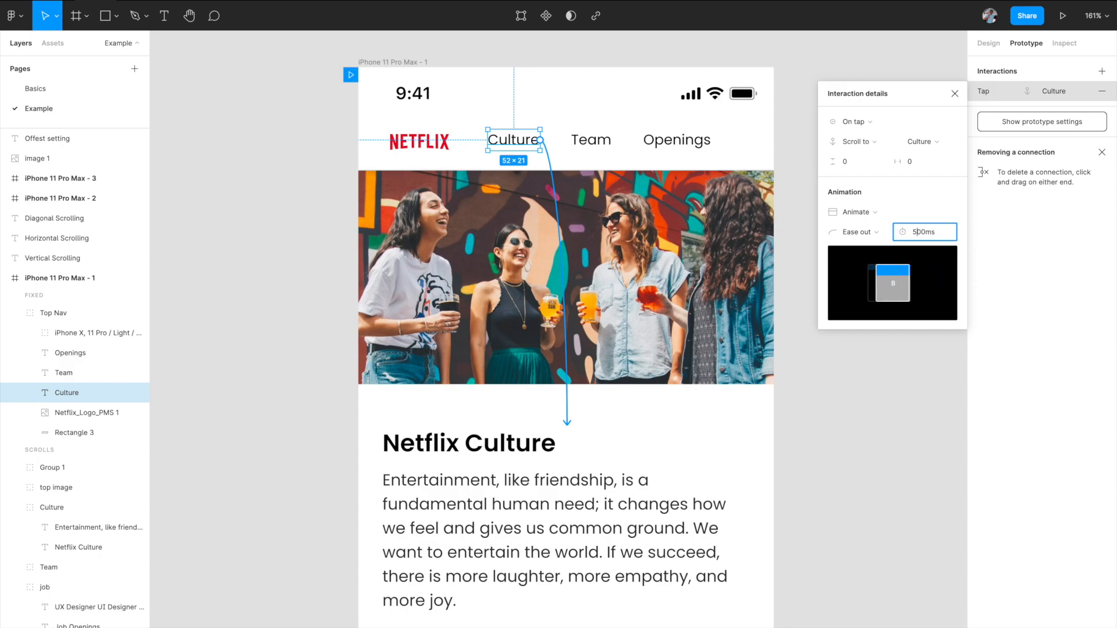
{"action": "left_click", "coordinate": [954, 91]}
{"action": "left_click", "coordinate": [892, 100]}
Preview the iPhone 11 Pro Max - 1 frame and test the Culture link repeatedly, returning to the page top between tries.
{"action": "left_click", "coordinate": [412, 61]}
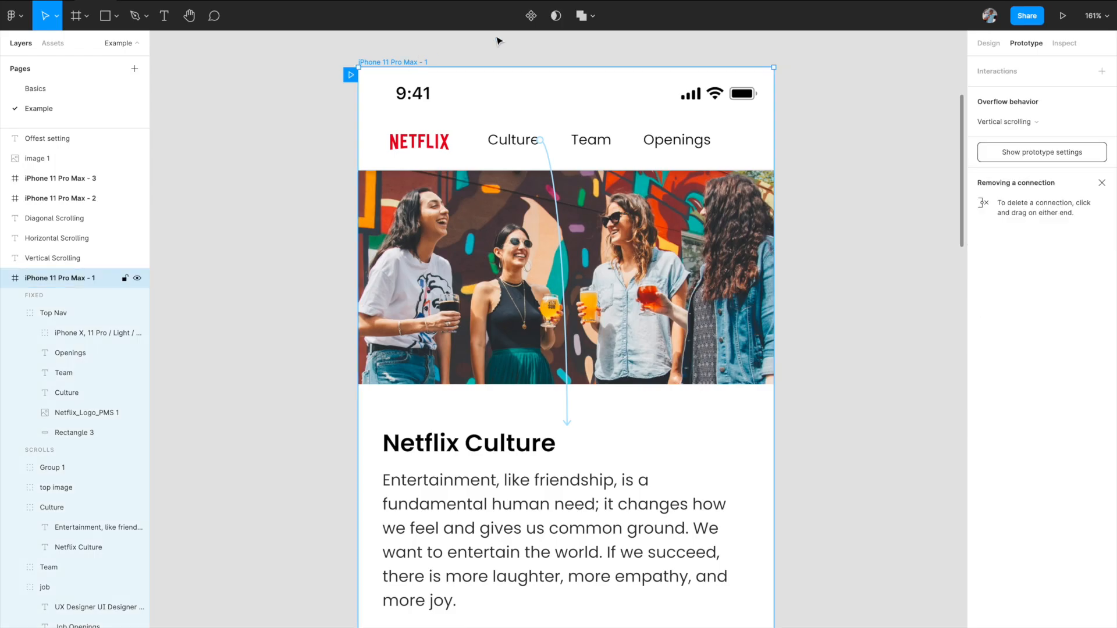
{"action": "left_click", "coordinate": [1062, 16]}
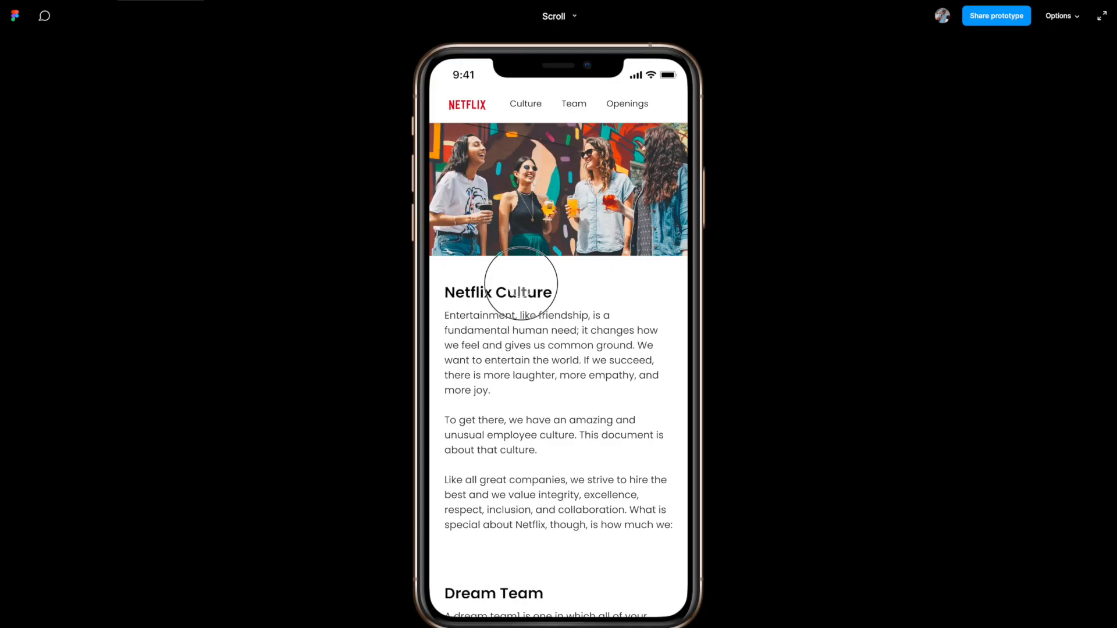
{"action": "left_click_drag", "start_coordinate": [518, 274], "coordinate": [532, 340]}
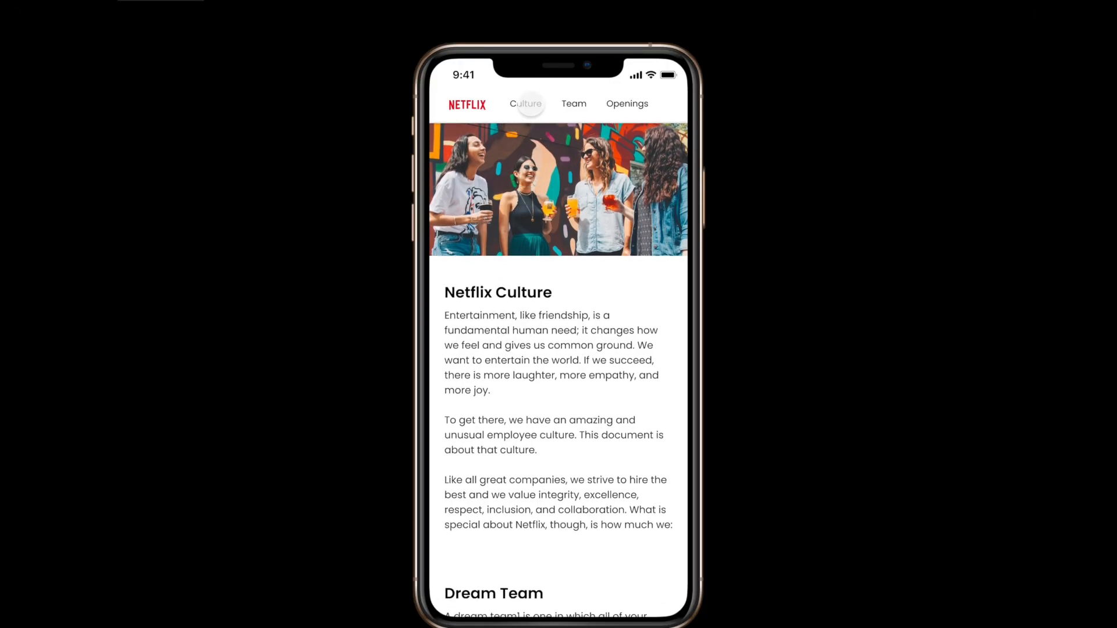
{"action": "left_click", "coordinate": [529, 104]}
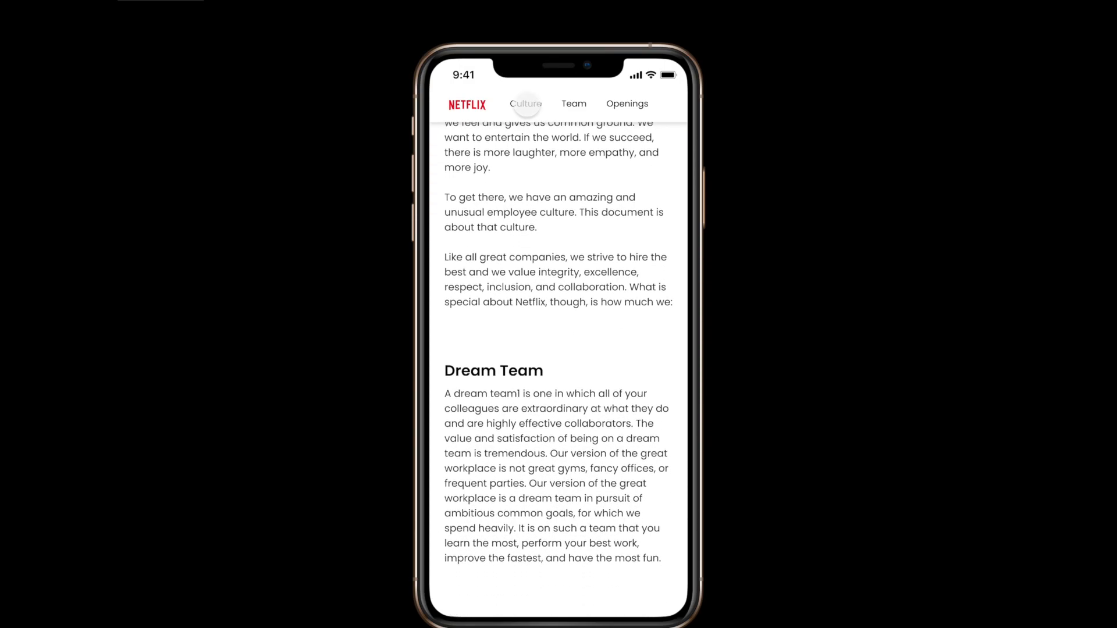
{"action": "left_click_drag", "start_coordinate": [512, 195], "coordinate": [518, 327]}
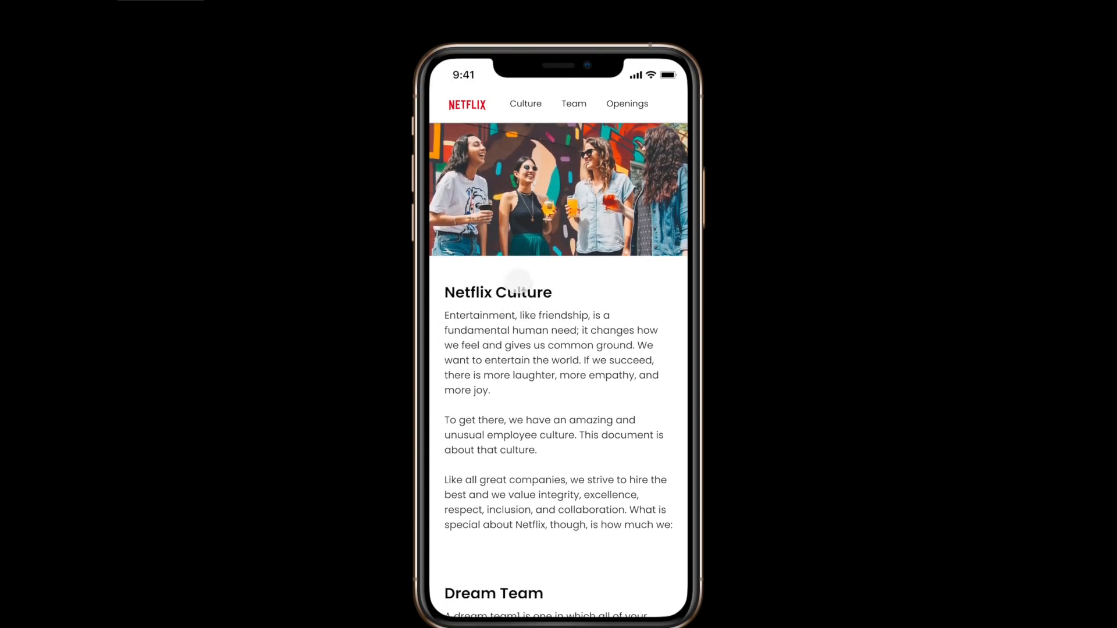
{"action": "left_click", "coordinate": [527, 104]}
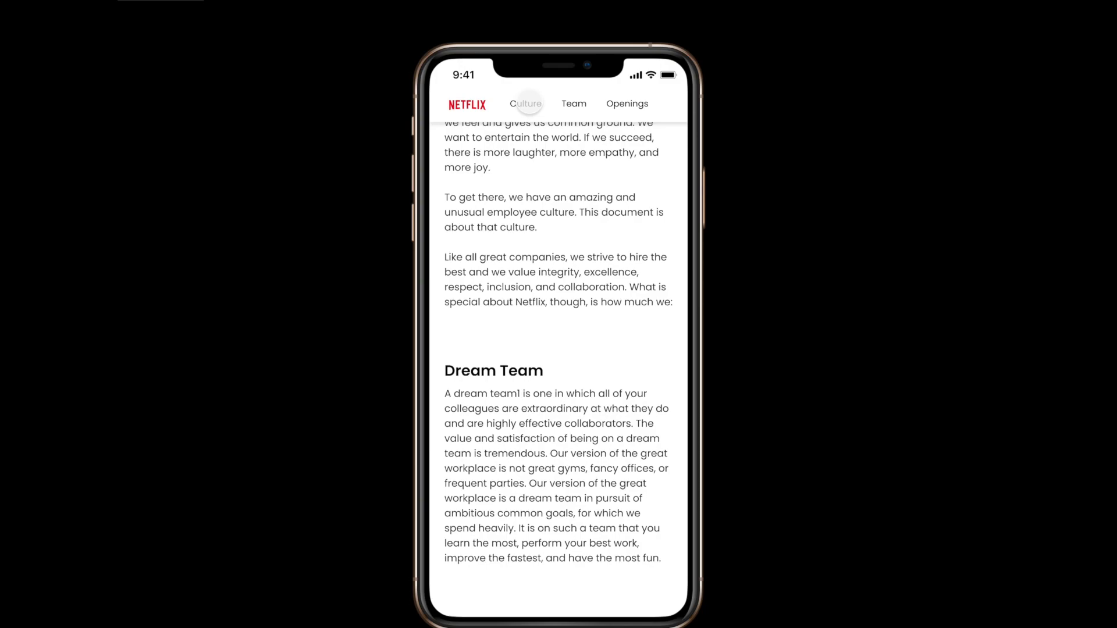
{"action": "left_click_drag", "start_coordinate": [527, 175], "coordinate": [500, 231]}
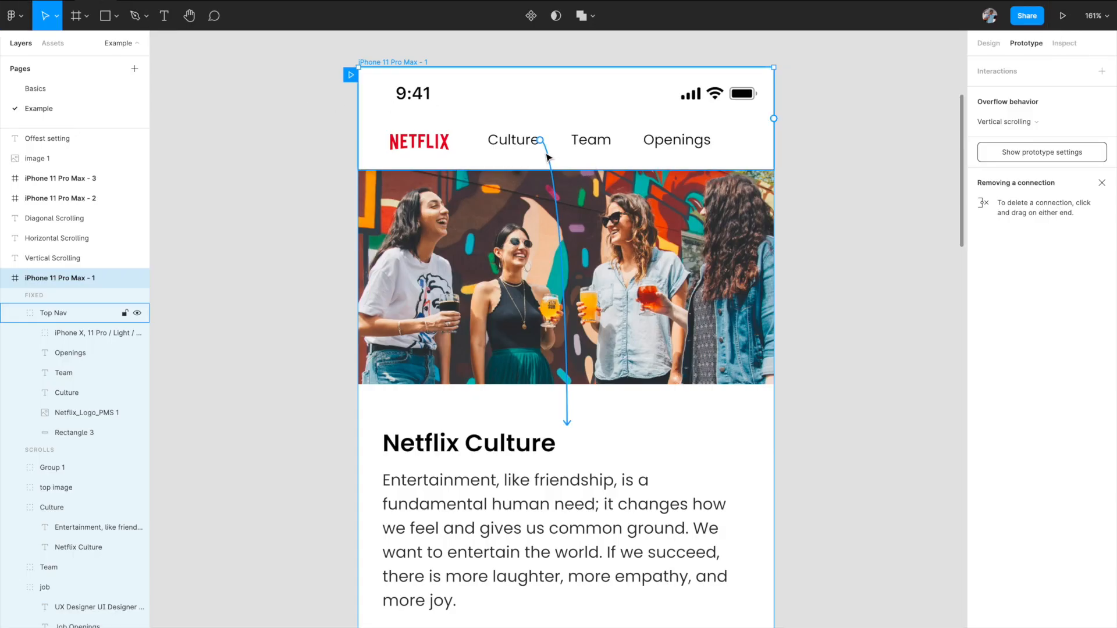
Open the Culture link's interaction details and examine its vertical offset setting alongside the x/y axis diagram on the canvas.
{"action": "left_click", "coordinate": [550, 157]}
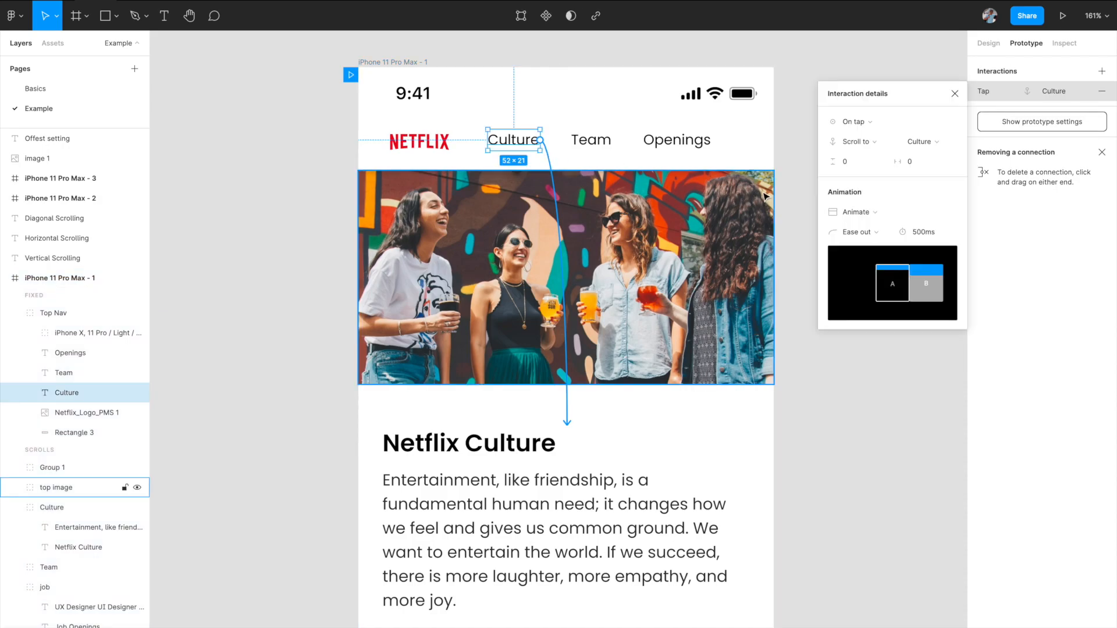
{"action": "scroll", "coordinate": [747, 202], "scroll_direction": "right", "scroll_amount": 2}
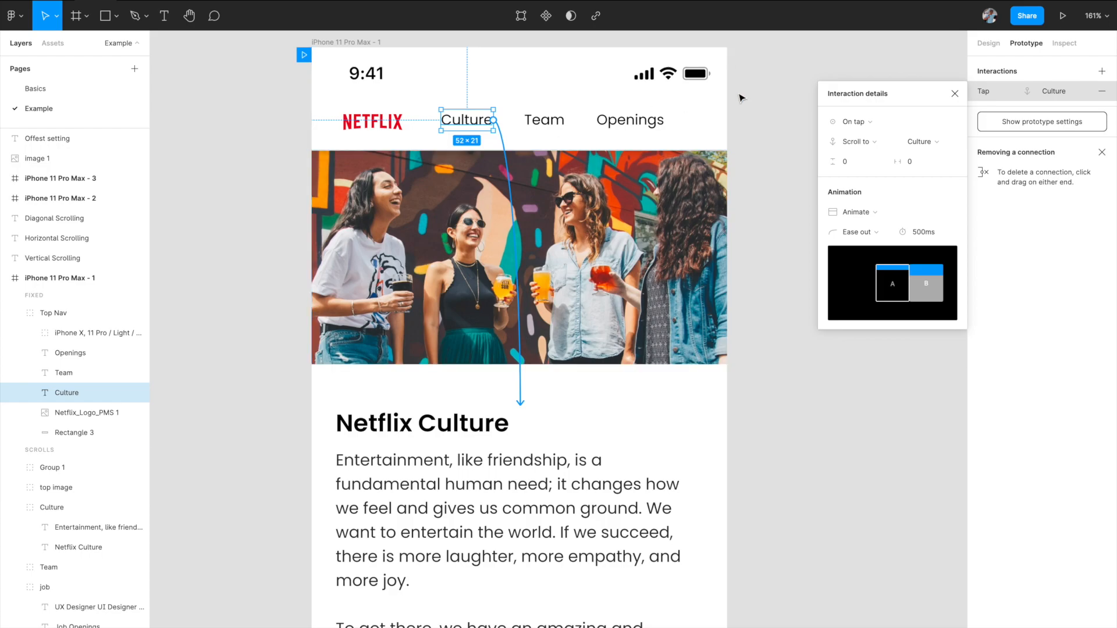
{"action": "left_click", "coordinate": [850, 166]}
{"action": "scroll", "coordinate": [672, 317], "scroll_direction": "down", "scroll_amount": 3}
{"action": "scroll", "coordinate": [672, 317], "scroll_direction": "down", "scroll_amount": 15}
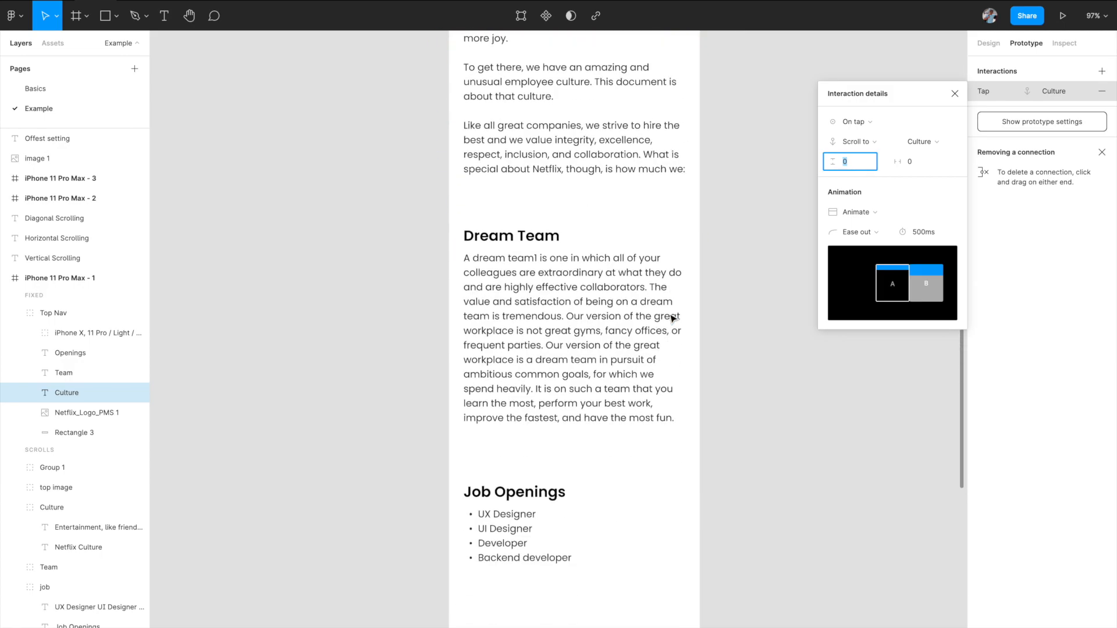
{"action": "scroll", "coordinate": [598, 331], "scroll_direction": "up", "scroll_amount": 5}
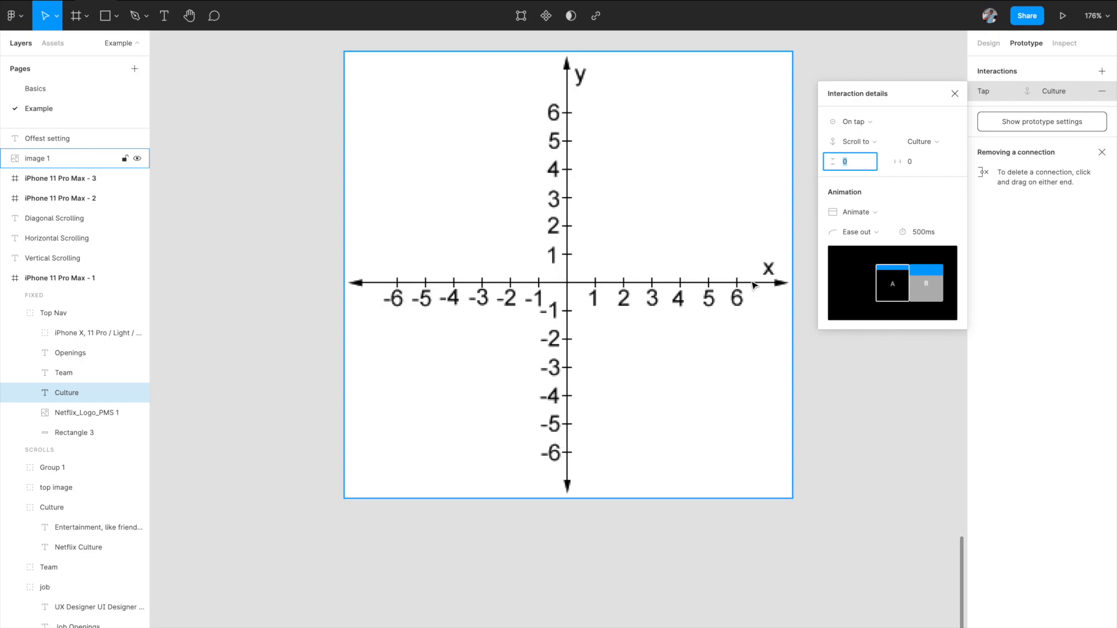
{"action": "scroll", "coordinate": [755, 202], "scroll_direction": "up", "scroll_amount": 3}
{"action": "scroll", "coordinate": [740, 205], "scroll_direction": "down", "scroll_amount": 3}
{"action": "scroll", "coordinate": [740, 204], "scroll_direction": "up", "scroll_amount": 15}
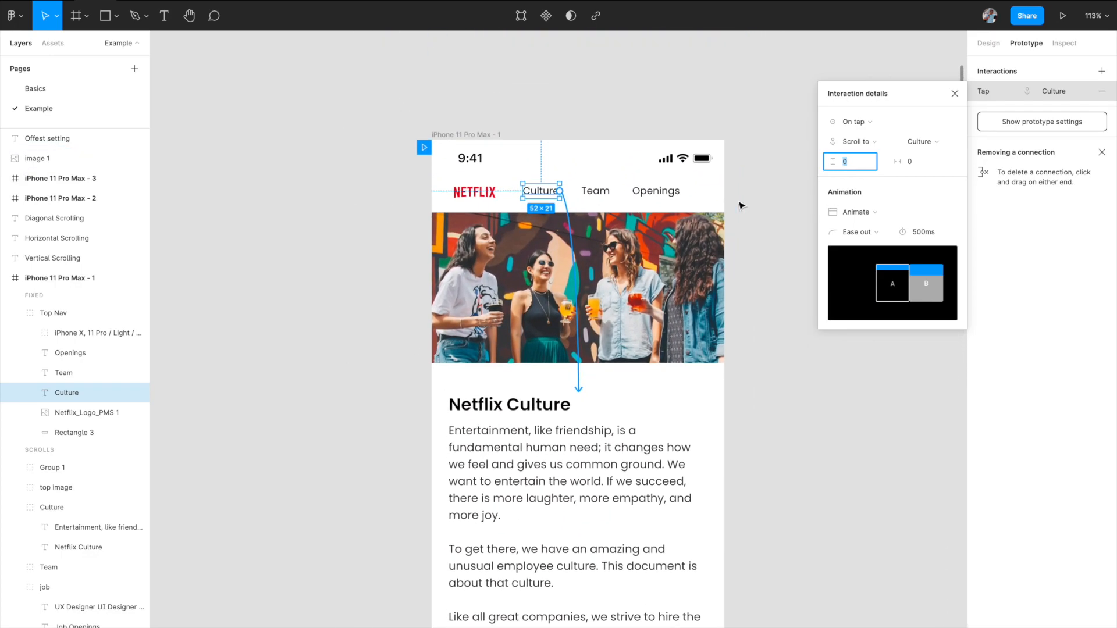
Check the height of the white background rectangle behind the top navigation.
{"action": "left_click", "coordinate": [714, 214]}
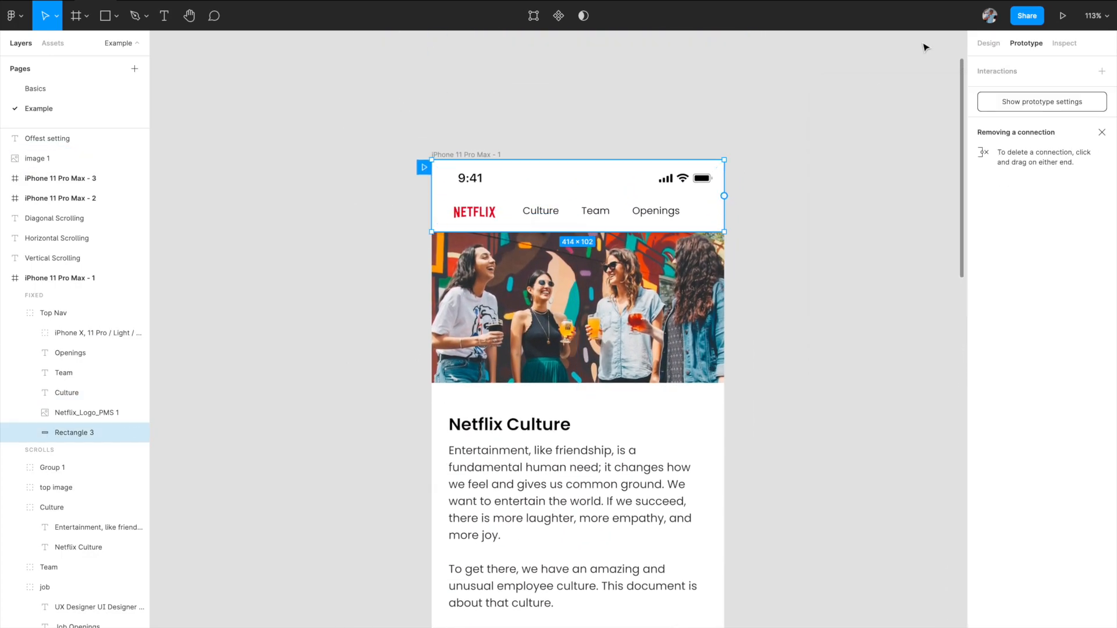
{"action": "left_click", "coordinate": [987, 44]}
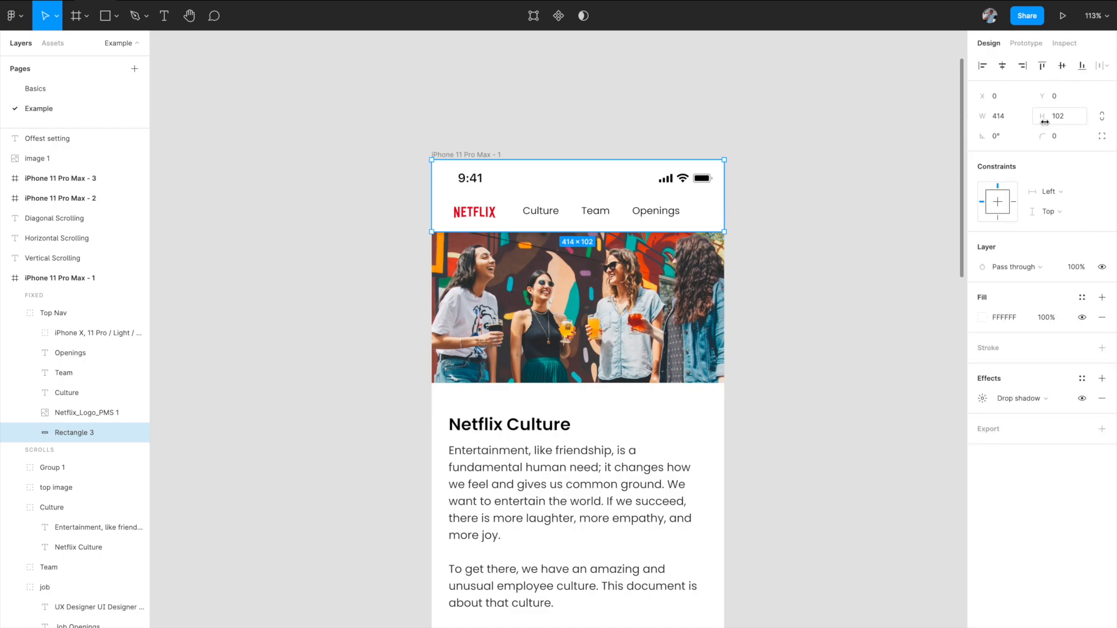
{"action": "scroll", "coordinate": [549, 245], "scroll_direction": "down", "scroll_amount": 2}
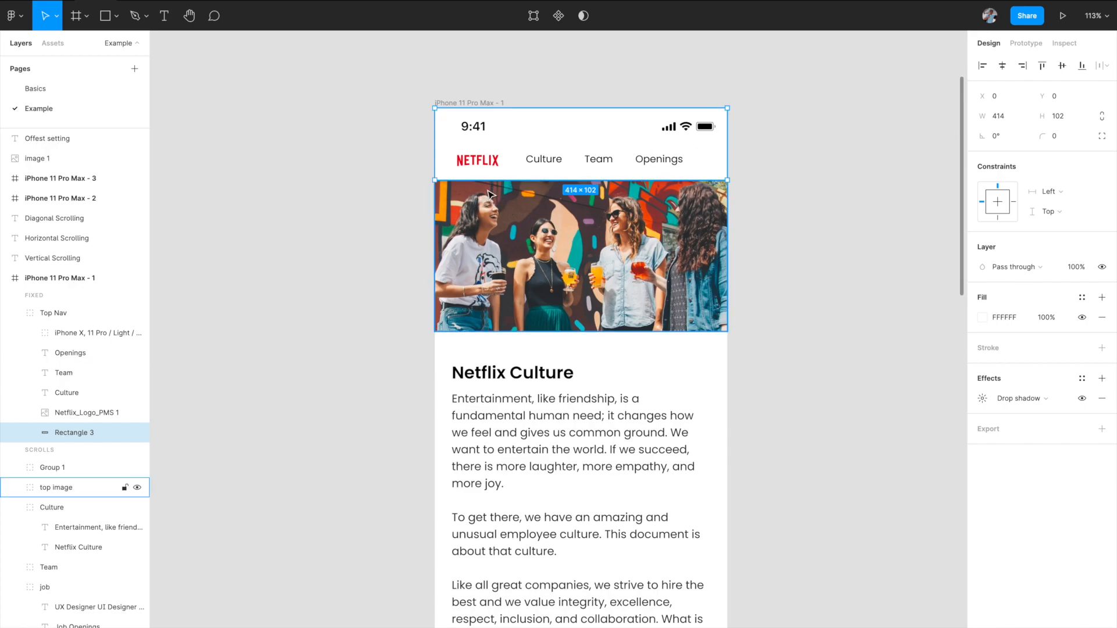
Set the vertical scroll offset of the Culture link's interaction to -120.
{"action": "left_click", "coordinate": [545, 167]}
{"action": "left_click", "coordinate": [1025, 43]}
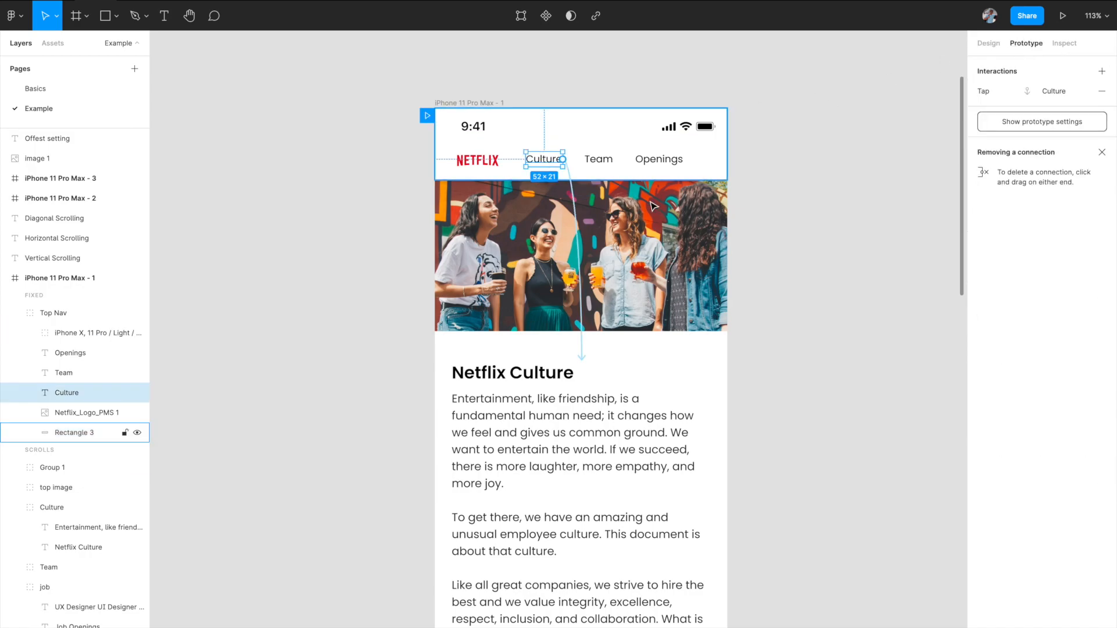
{"action": "left_click", "coordinate": [577, 221]}
{"action": "left_click", "coordinate": [845, 166]}
{"action": "type", "text": "120"}
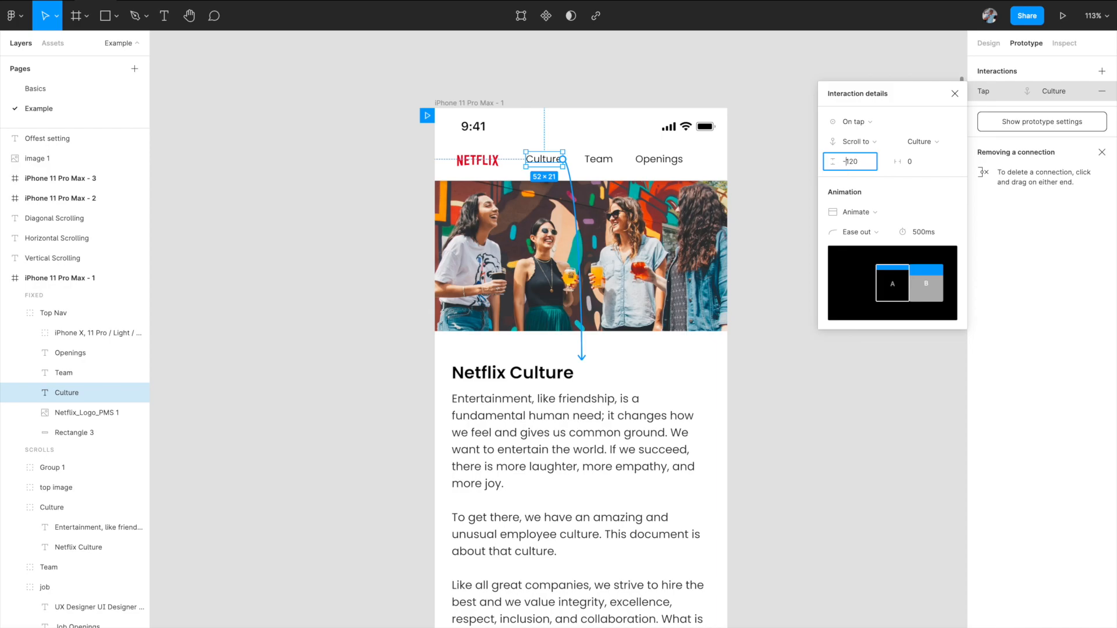
{"action": "key", "text": "Return"}
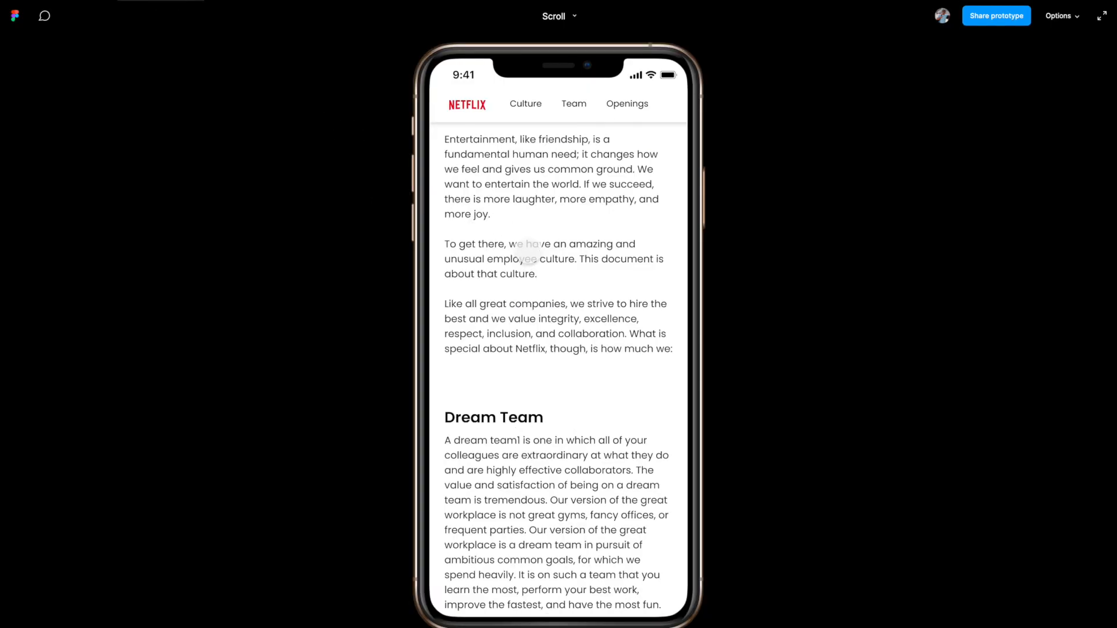
Test the Culture link's offset in the prototype preview from the page top, then return to the design file.
{"action": "scroll", "coordinate": [527, 254], "scroll_direction": "up", "scroll_amount": 3}
{"action": "left_click", "coordinate": [526, 104]}
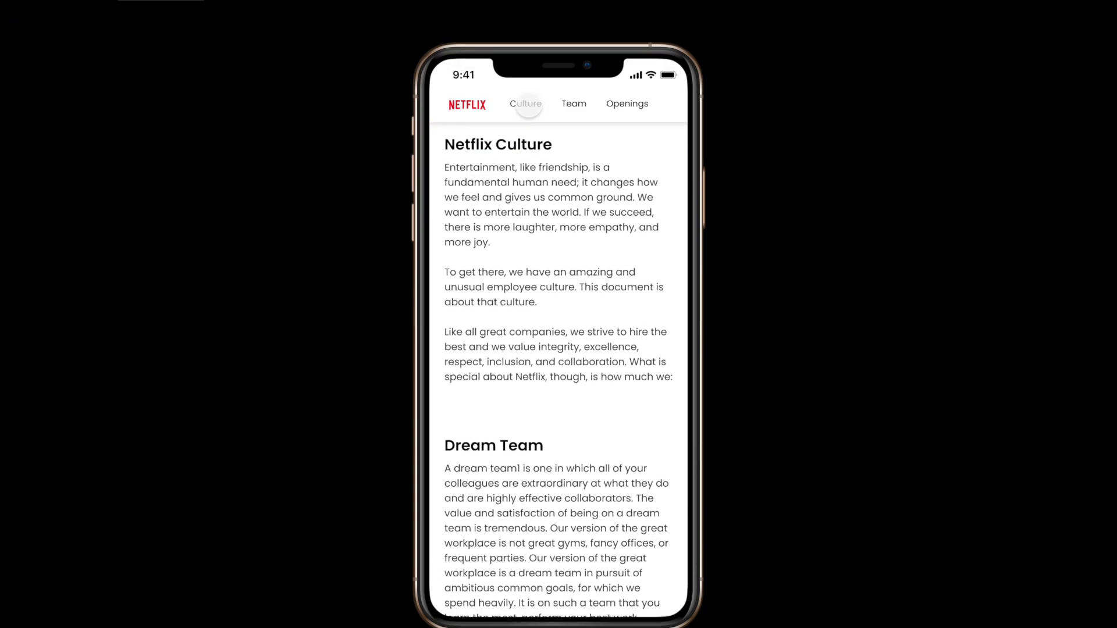
{"action": "scroll", "coordinate": [529, 105], "scroll_direction": "up", "scroll_amount": 3}
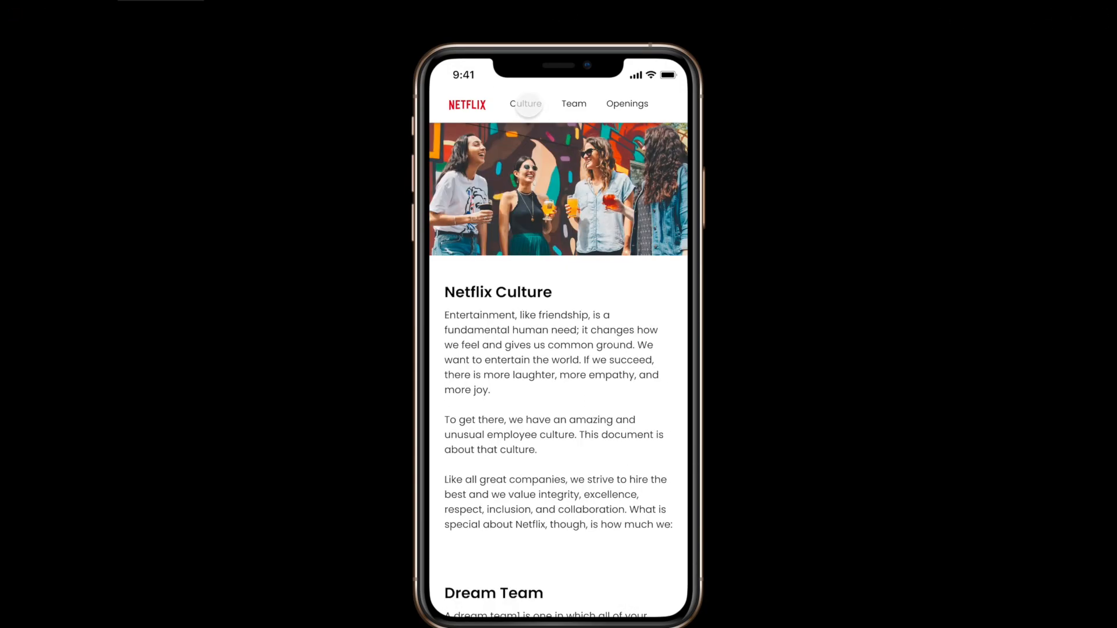
{"action": "left_click", "coordinate": [528, 105]}
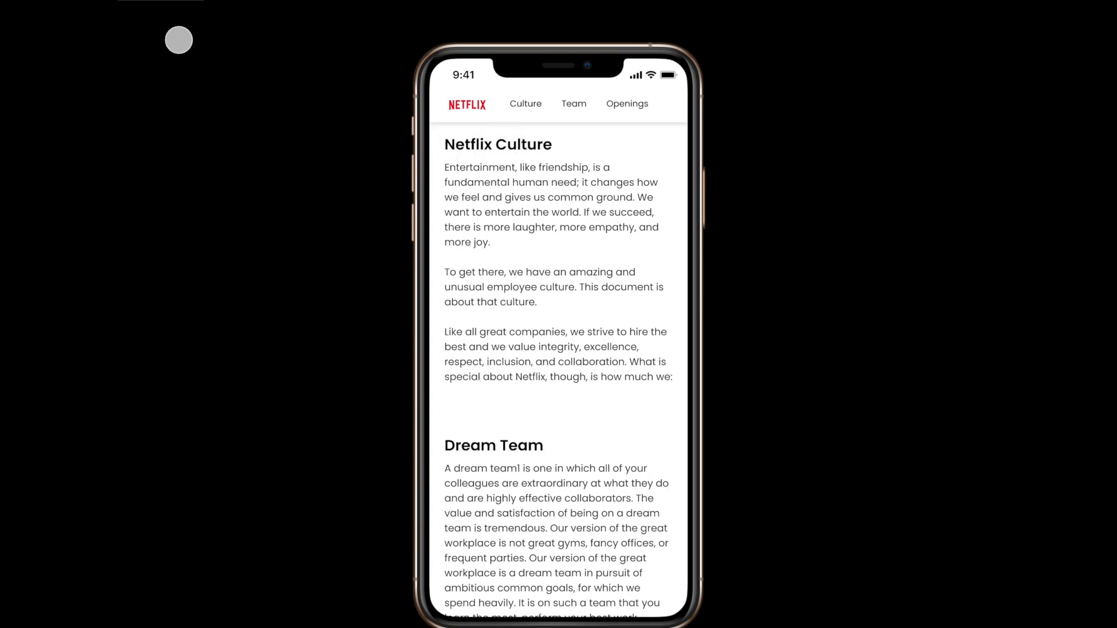
{"action": "left_click", "coordinate": [89, 1]}
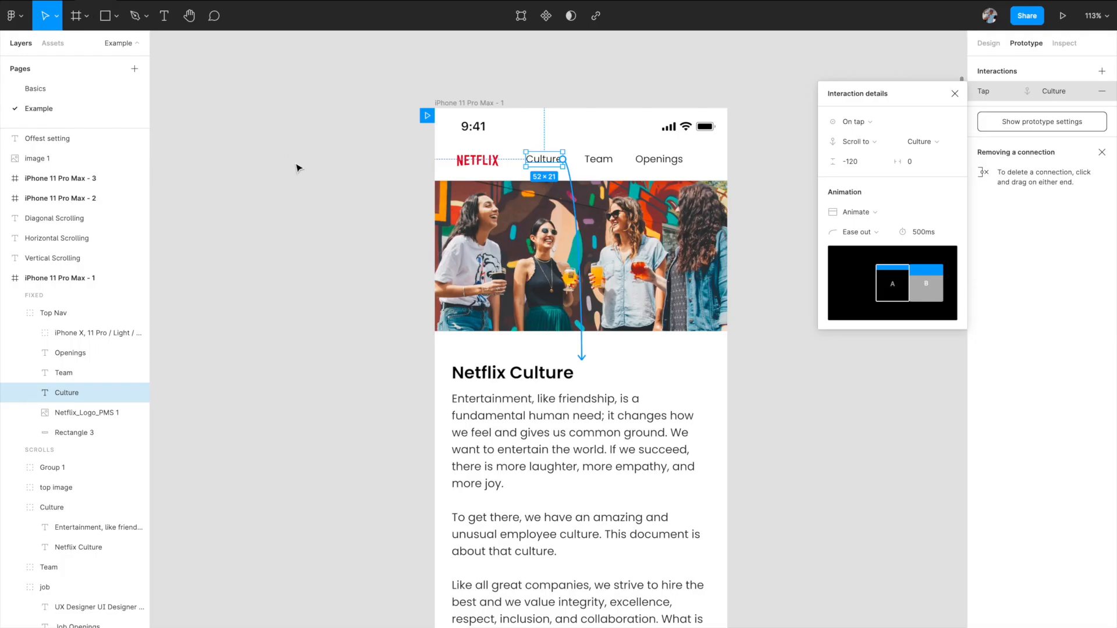
Connect the Team link to the Dream Team section with a Scroll to interaction, vertical offset -120 and a 300 ms duration.
{"action": "left_click", "coordinate": [602, 164]}
{"action": "scroll", "coordinate": [603, 164], "scroll_direction": "down", "scroll_amount": 2}
{"action": "left_click_drag", "start_coordinate": [581, 113], "coordinate": [541, 529]}
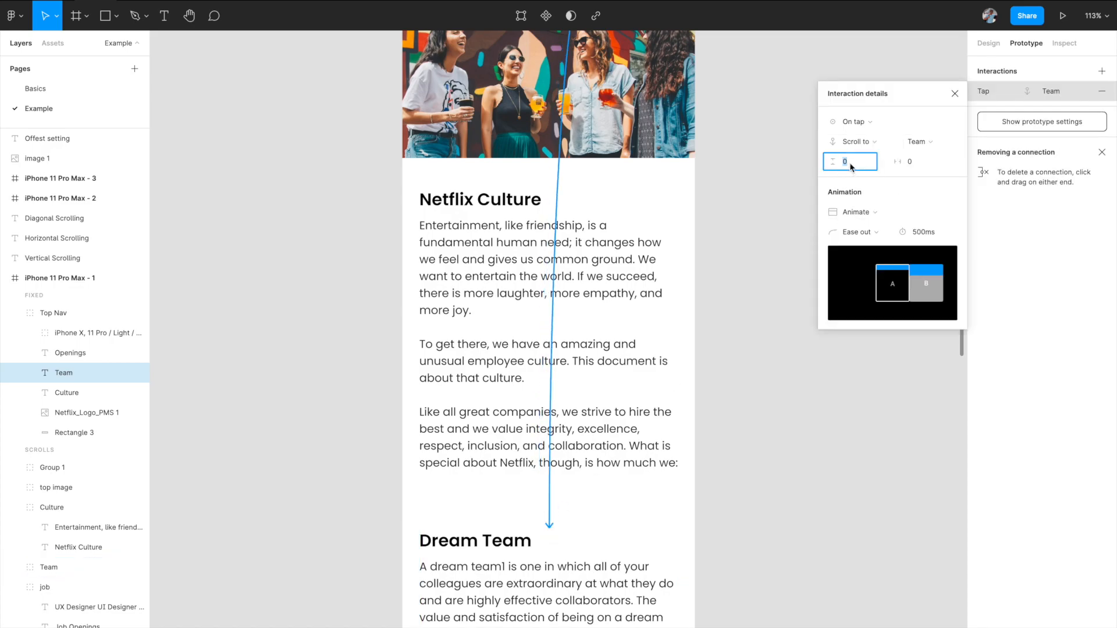
{"action": "type", "text": "12"}
{"action": "left_click", "coordinate": [920, 235]}
{"action": "key", "text": "Return"}
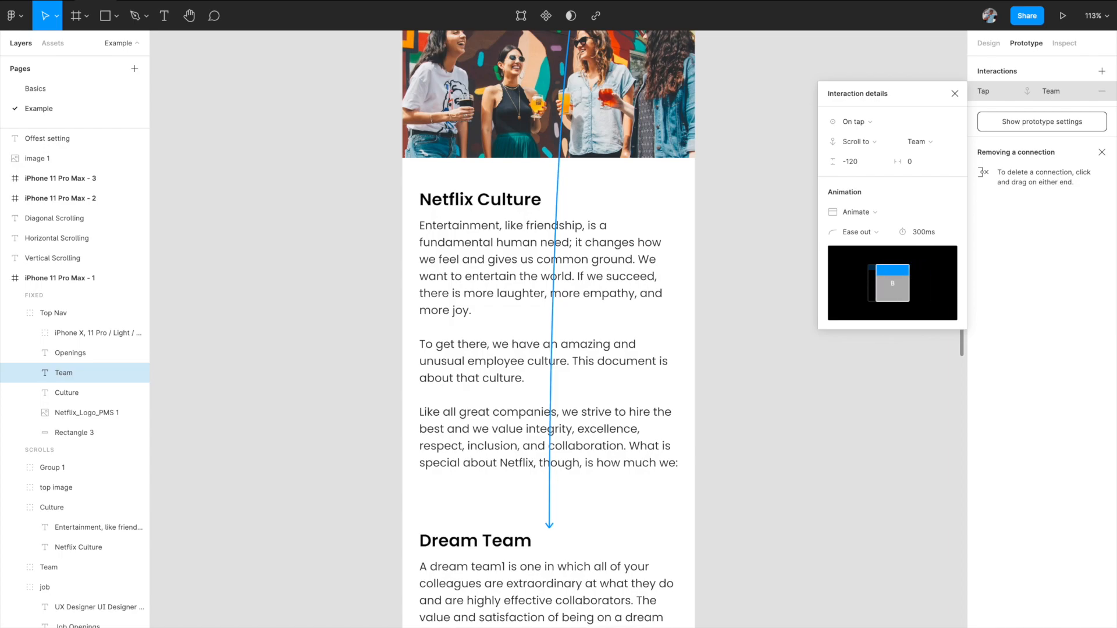
{"action": "scroll", "coordinate": [884, 238], "scroll_direction": "down", "scroll_amount": 3}
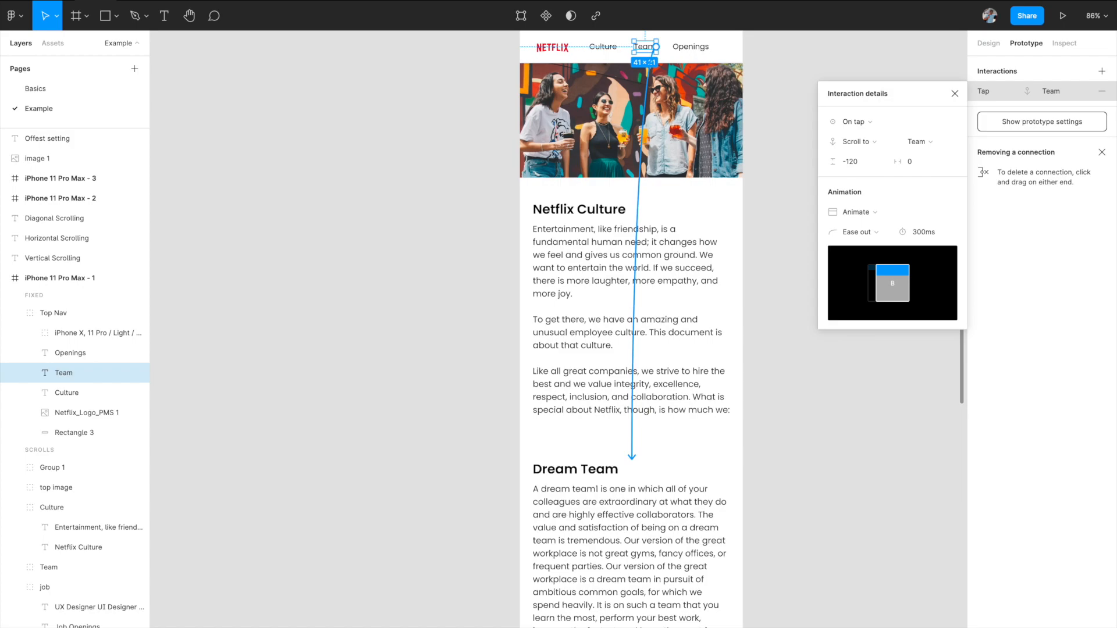
{"action": "left_click", "coordinate": [456, 250]}
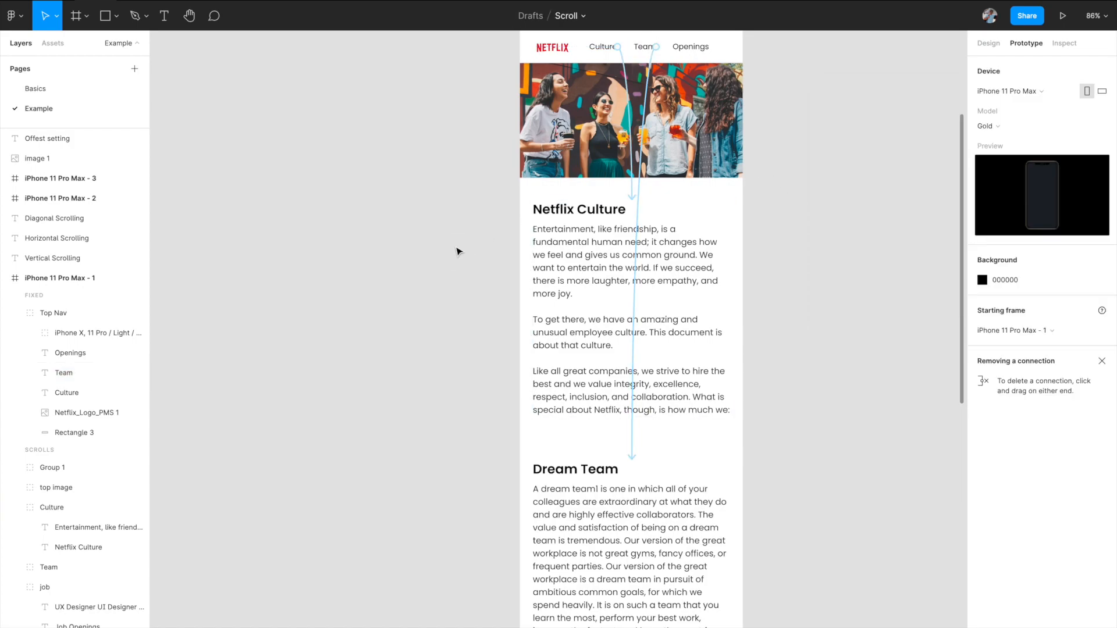
Preview the iPhone 11 Pro Max - 1 frame, test the Culture and Team links, and return to the design file.
{"action": "scroll", "coordinate": [456, 250], "scroll_direction": "up", "scroll_amount": 3}
{"action": "scroll", "coordinate": [456, 249], "scroll_direction": "right", "scroll_amount": 2}
{"action": "left_click", "coordinate": [481, 88]}
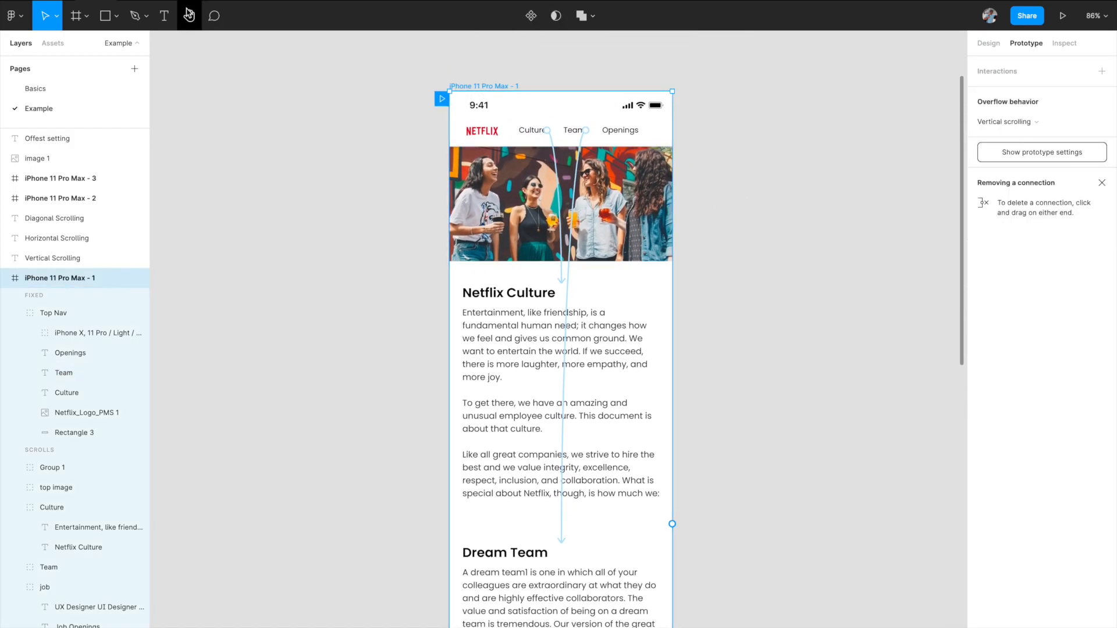
{"action": "left_click", "coordinate": [164, 1]}
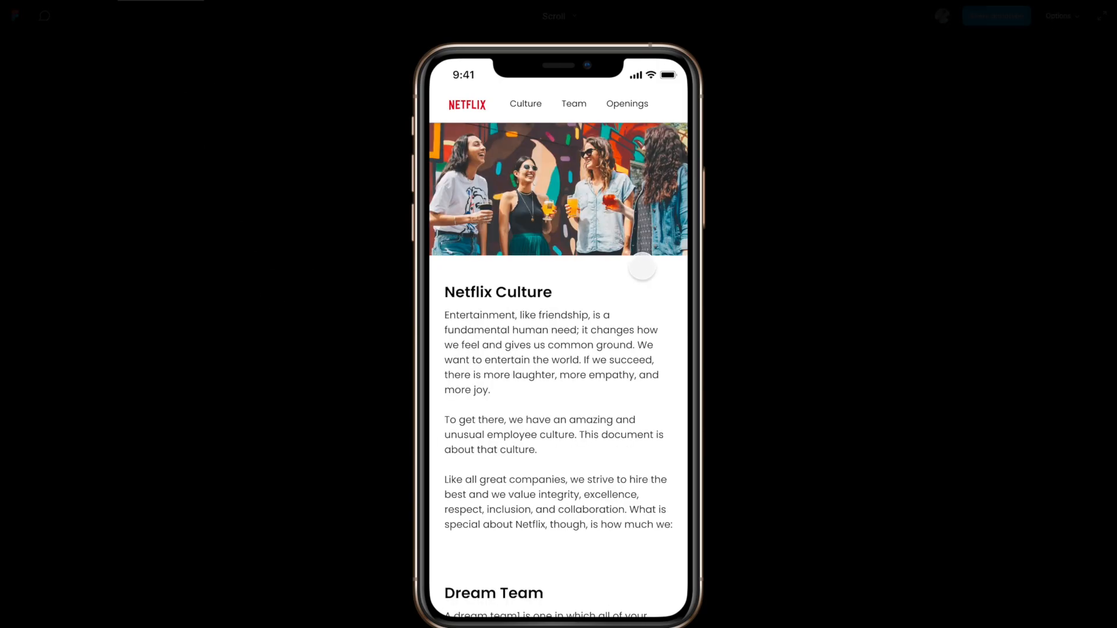
{"action": "left_click", "coordinate": [527, 104]}
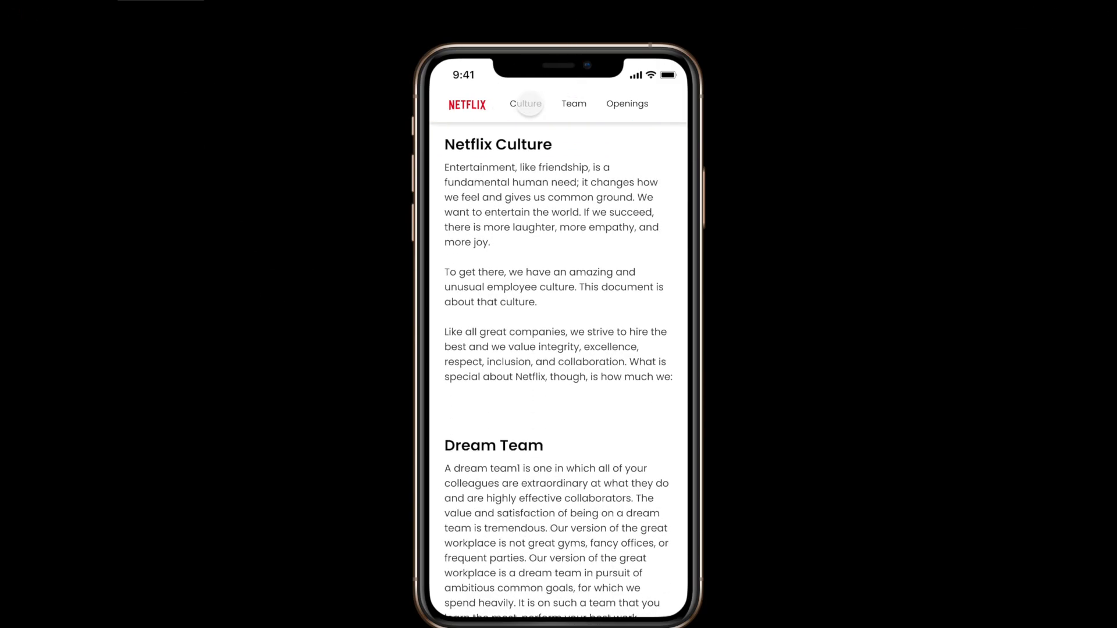
{"action": "left_click", "coordinate": [574, 105]}
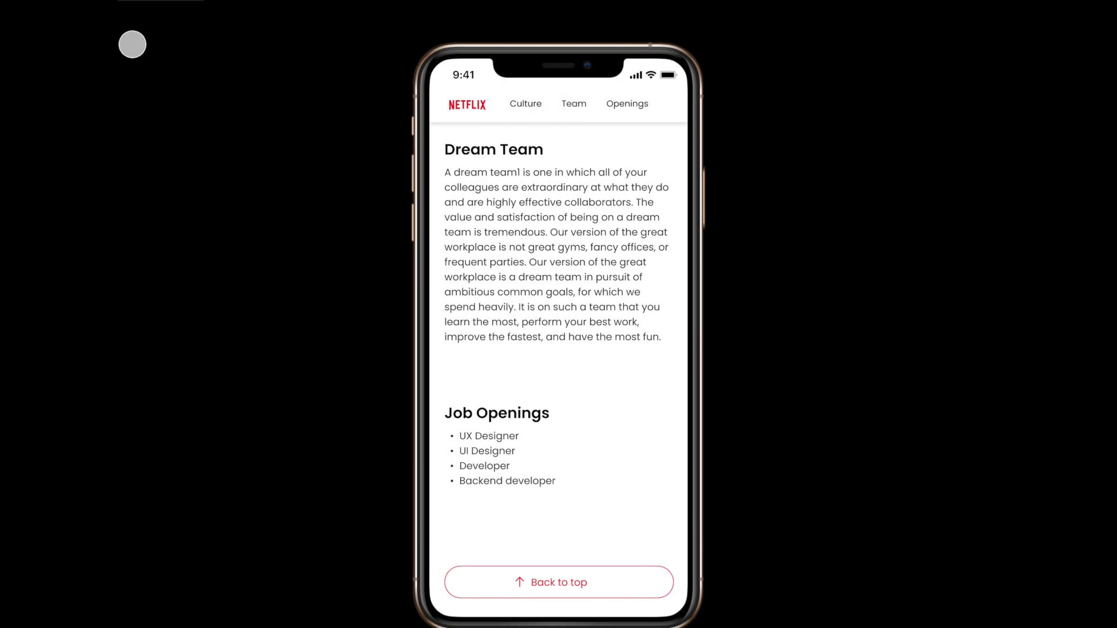
{"action": "left_click", "coordinate": [89, 2]}
{"action": "scroll", "coordinate": [376, 162], "scroll_direction": "down", "scroll_amount": 3}
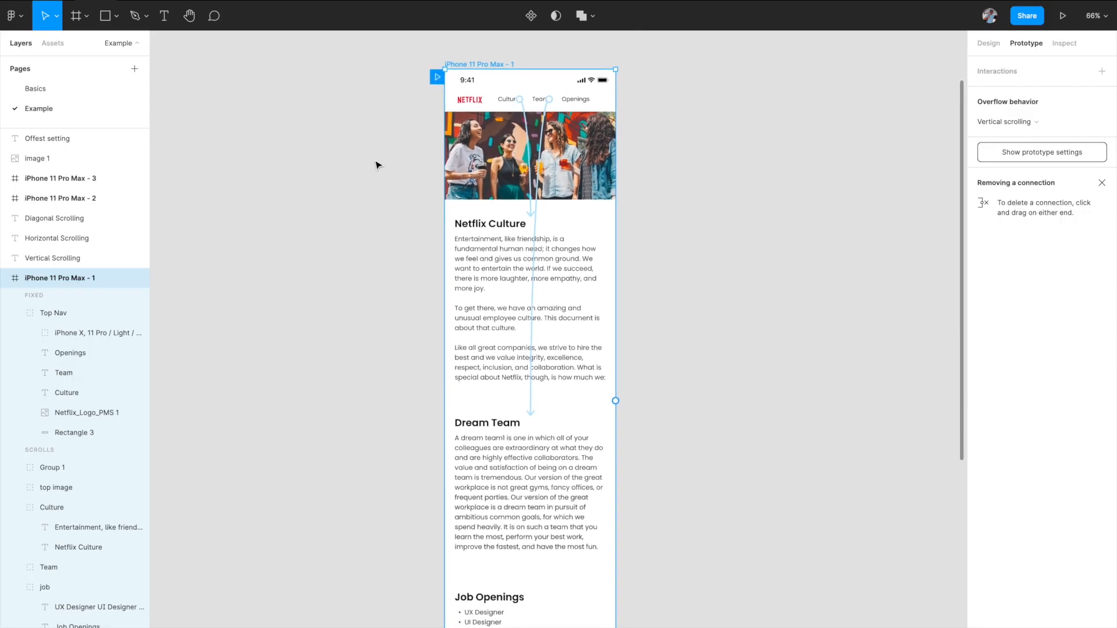
Connect the Back to top button to Top Nav with an on-tap Scroll to interaction, zero offsets and a 300 ms Ease out animation.
{"action": "scroll", "coordinate": [551, 166], "scroll_direction": "down", "scroll_amount": 5}
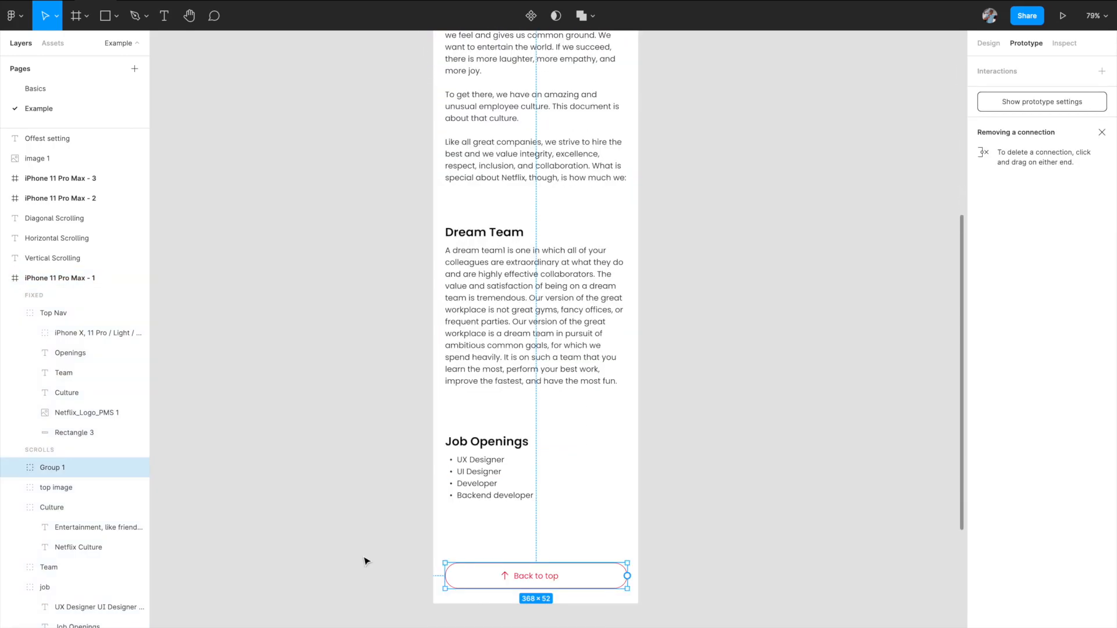
{"action": "scroll", "coordinate": [365, 560], "scroll_direction": "down", "scroll_amount": 2}
{"action": "left_click", "coordinate": [381, 554]}
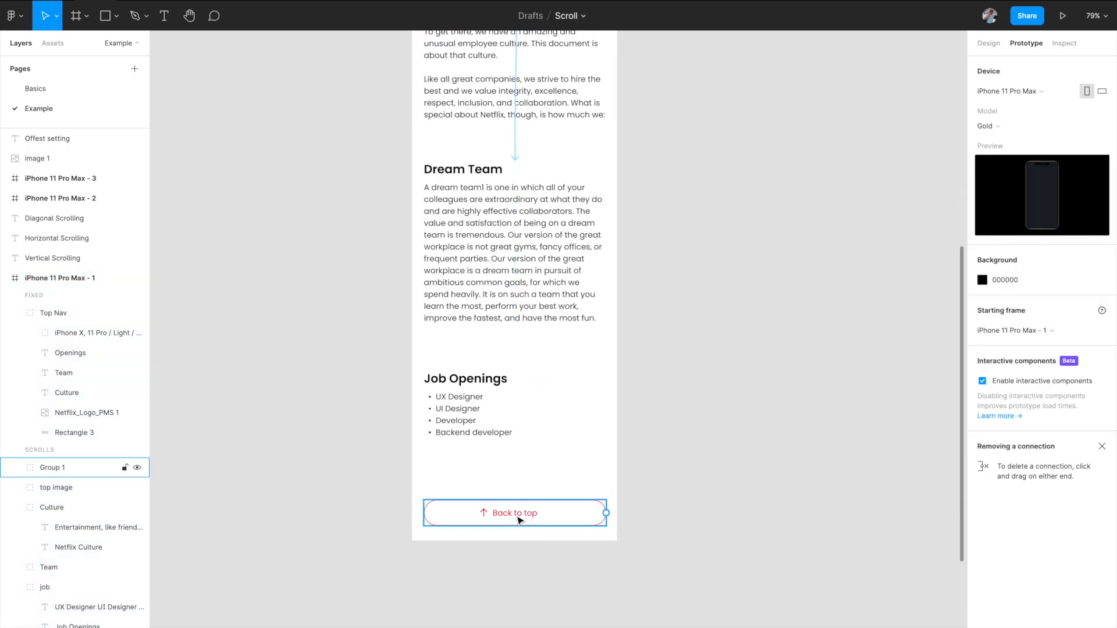
{"action": "scroll", "coordinate": [519, 519], "scroll_direction": "up", "scroll_amount": 9}
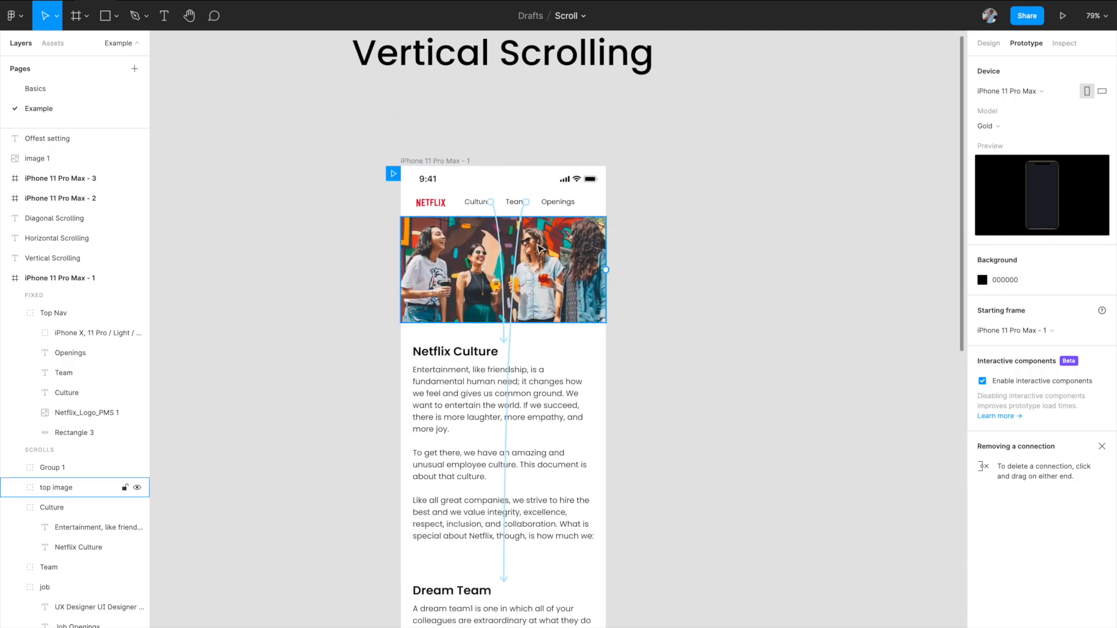
{"action": "scroll", "coordinate": [515, 188], "scroll_direction": "down", "scroll_amount": 11}
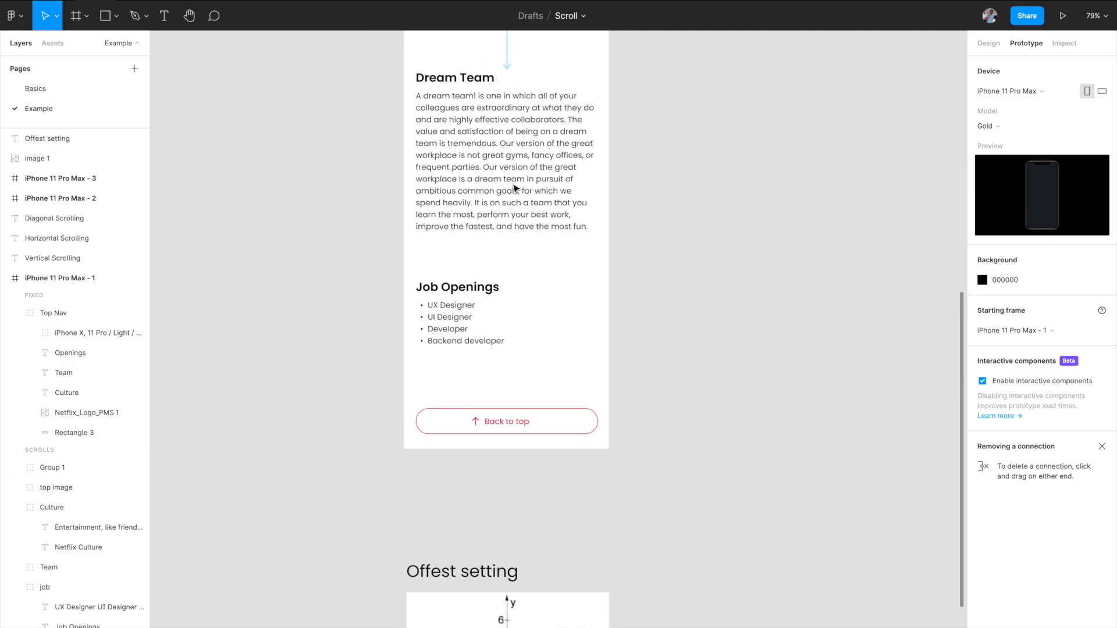
{"action": "left_click", "coordinate": [511, 410]}
{"action": "scroll", "coordinate": [512, 411], "scroll_direction": "up", "scroll_amount": 2}
{"action": "scroll", "coordinate": [512, 413], "scroll_direction": "down", "scroll_amount": 5}
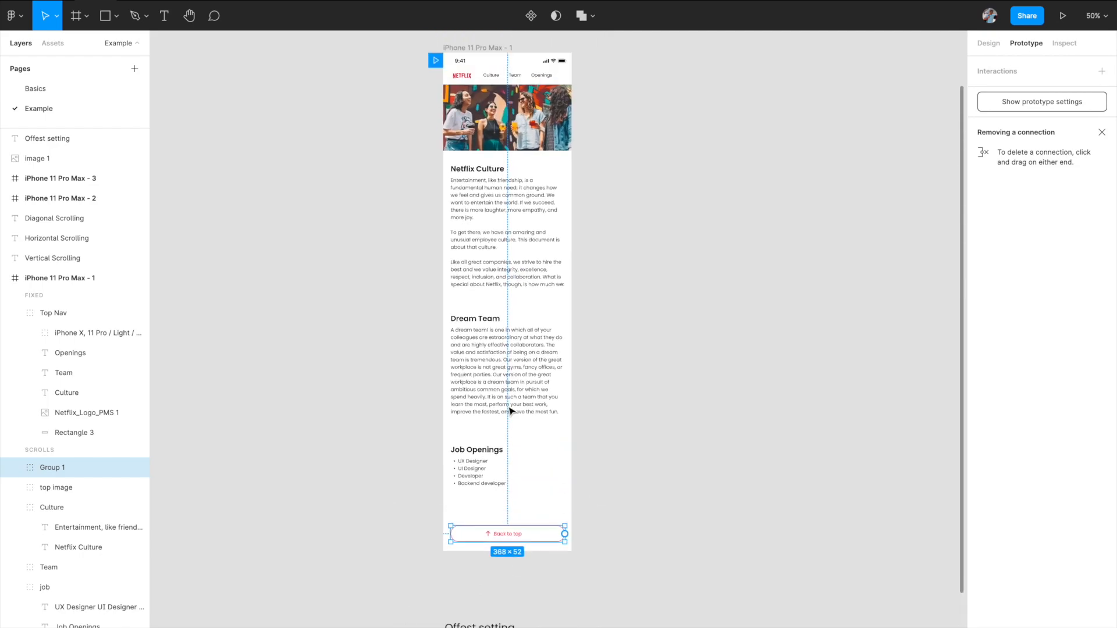
{"action": "left_click_drag", "start_coordinate": [560, 574], "coordinate": [604, 274]}
{"action": "left_click_drag", "start_coordinate": [591, 151], "coordinate": [556, 115]}
{"action": "left_click", "coordinate": [931, 141]}
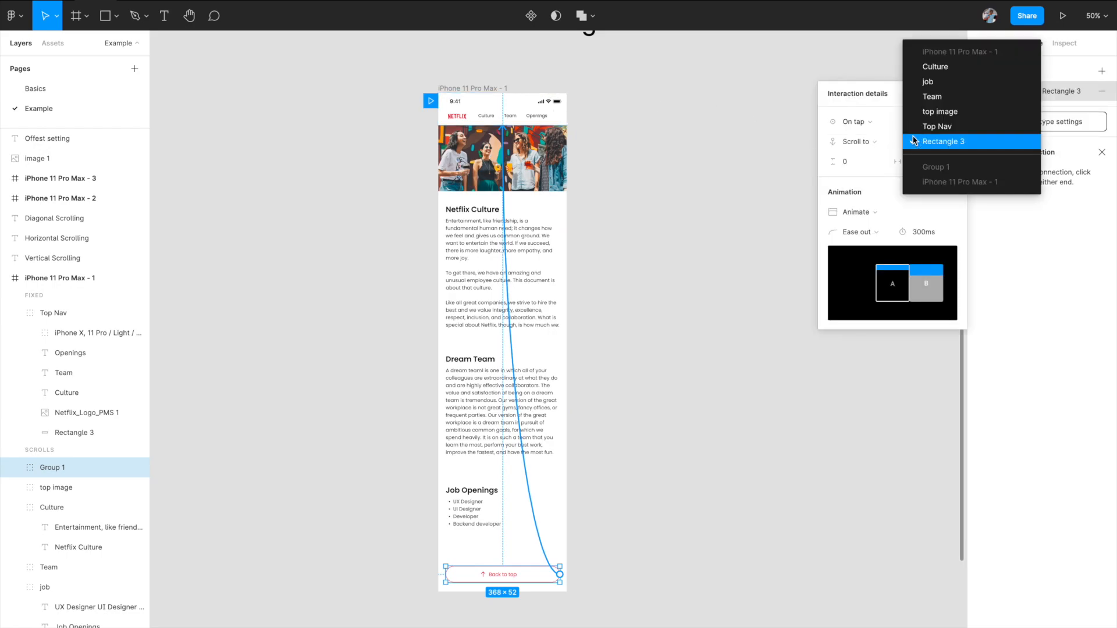
{"action": "left_click", "coordinate": [929, 126]}
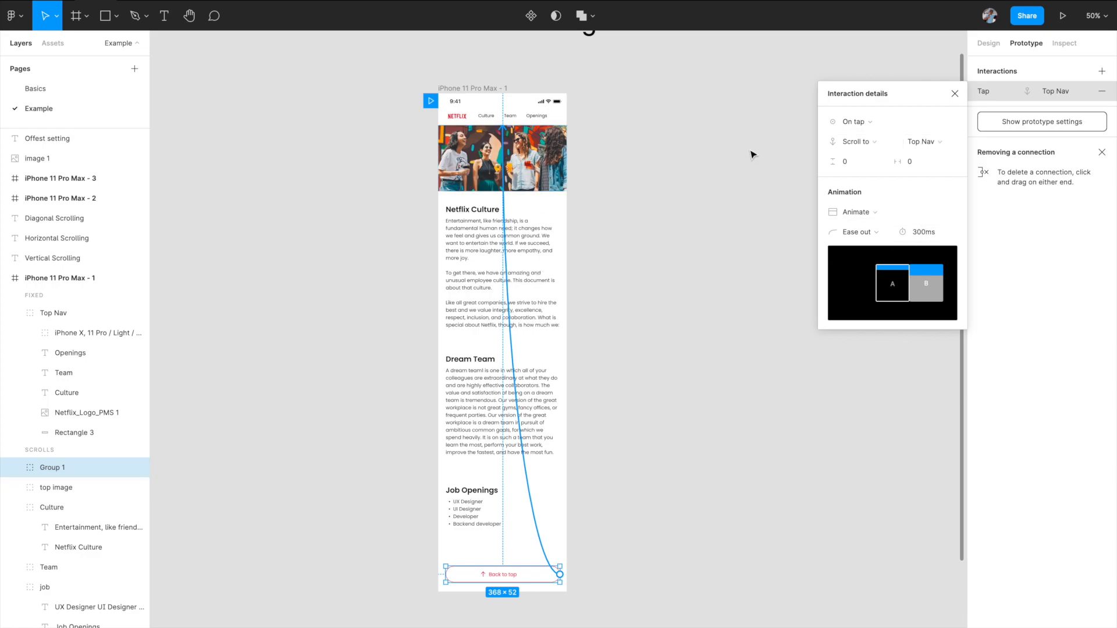
{"action": "left_click", "coordinate": [955, 95]}
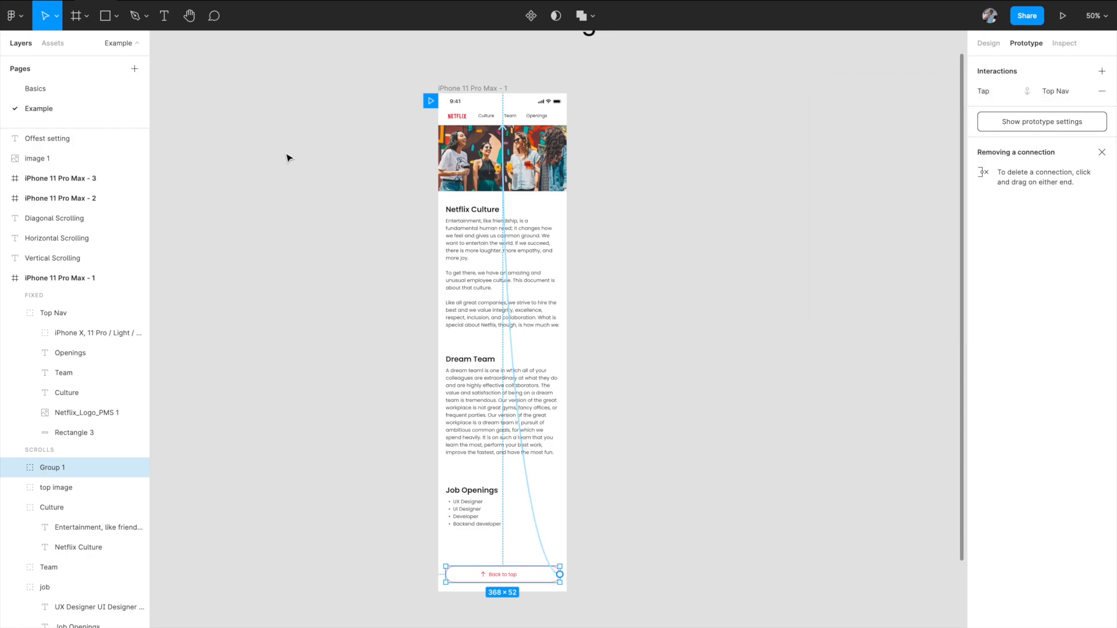
Test the Back to top button in the prototype preview from the bottom of the page.
{"action": "left_click", "coordinate": [165, 1]}
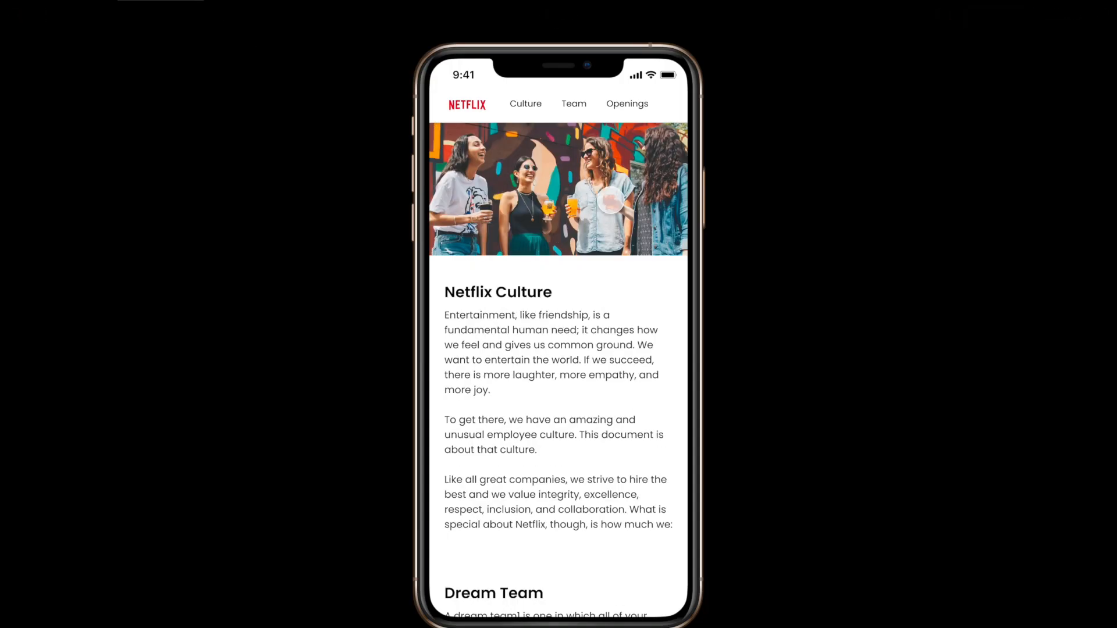
{"action": "scroll", "coordinate": [576, 109], "scroll_direction": "down", "scroll_amount": 3}
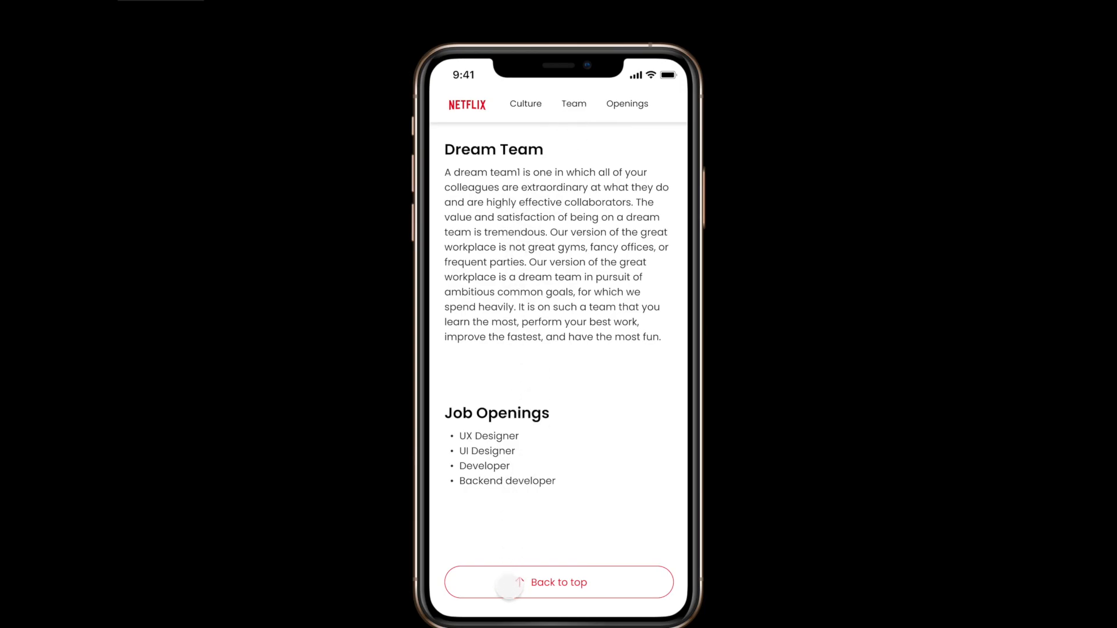
{"action": "left_click", "coordinate": [509, 584]}
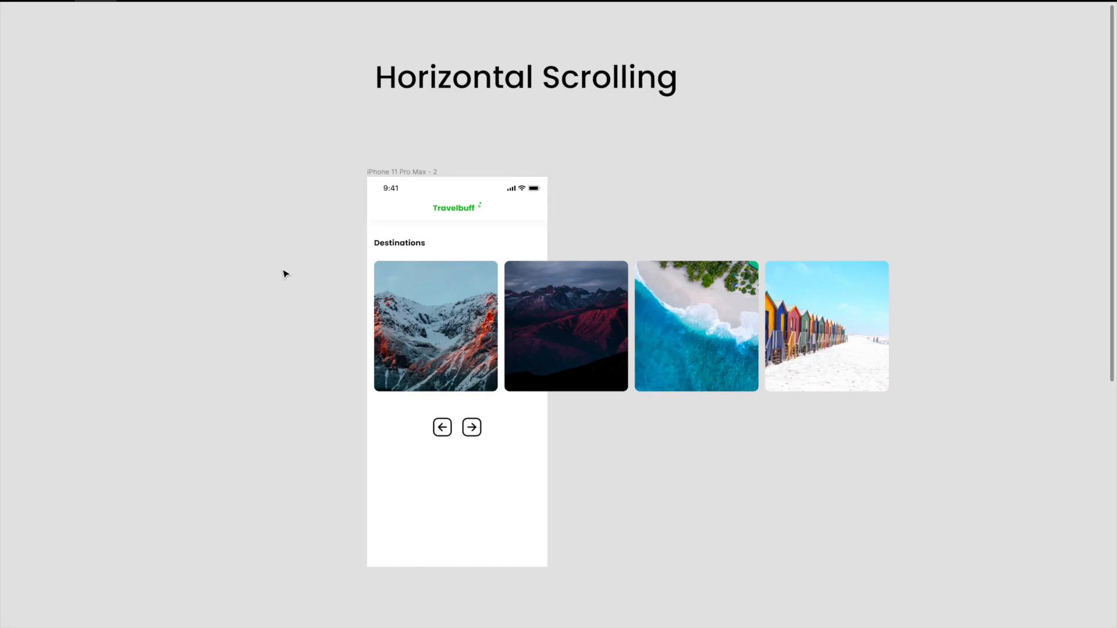
Examine the iPhone 11 Pro Max - 2 frame and the four destination images inside its SCROLL frame.
{"action": "scroll", "coordinate": [362, 250], "scroll_direction": "down", "scroll_amount": 2}
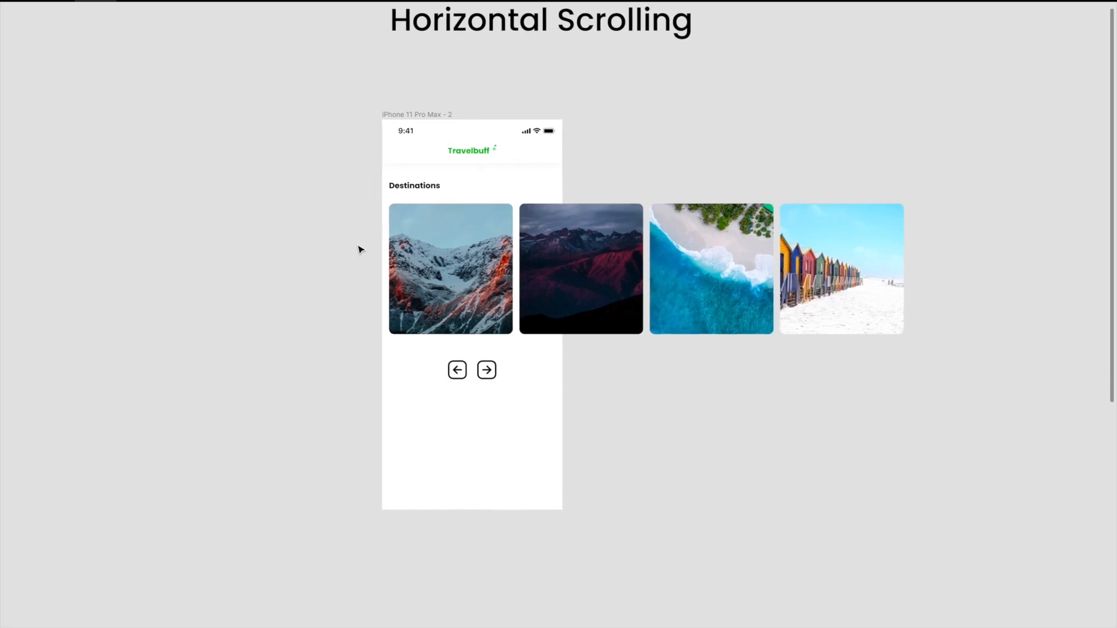
{"action": "left_click", "coordinate": [400, 113]}
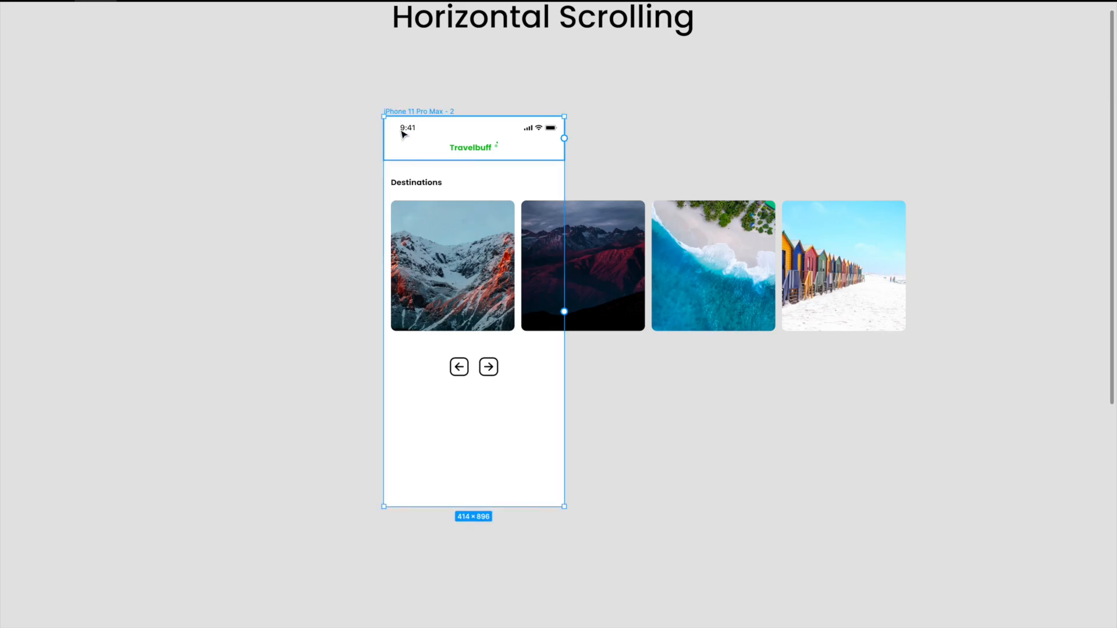
{"action": "key", "text": "ctrl+backslash"}
{"action": "left_click", "coordinate": [405, 259]}
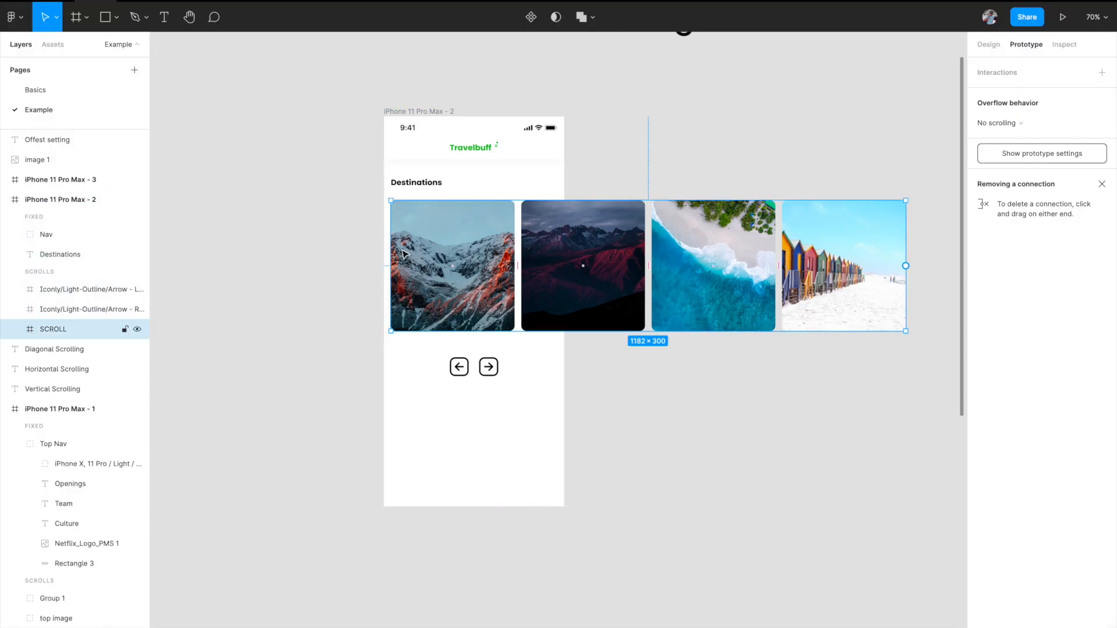
{"action": "scroll", "coordinate": [405, 259], "scroll_direction": "up", "scroll_amount": 5}
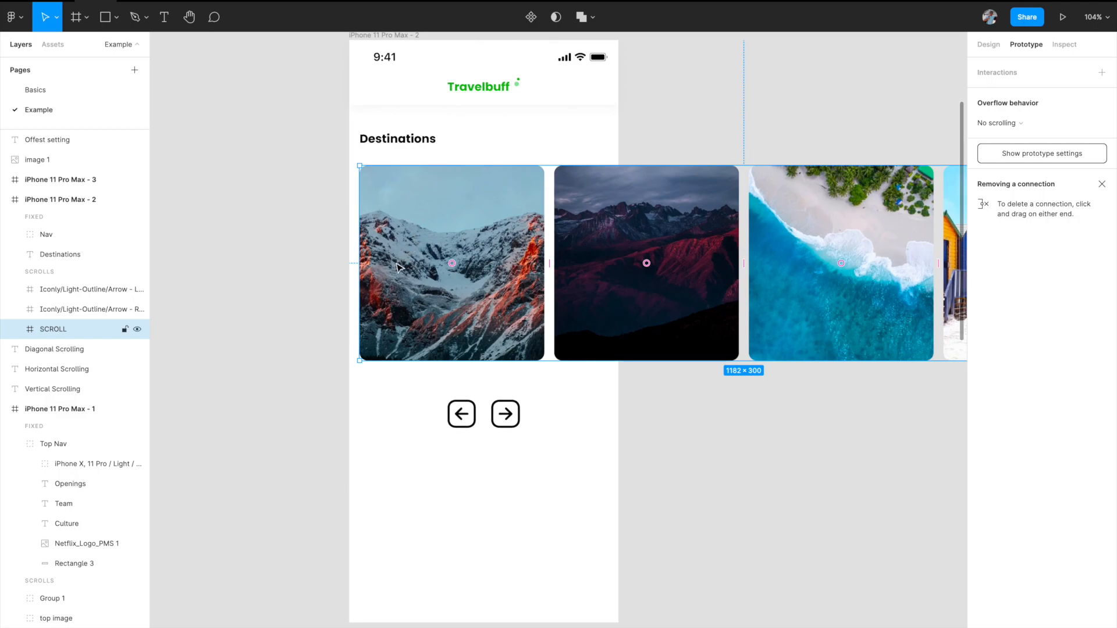
{"action": "double_click", "coordinate": [421, 240]}
{"action": "scroll", "coordinate": [482, 242], "scroll_direction": "right", "scroll_amount": 2}
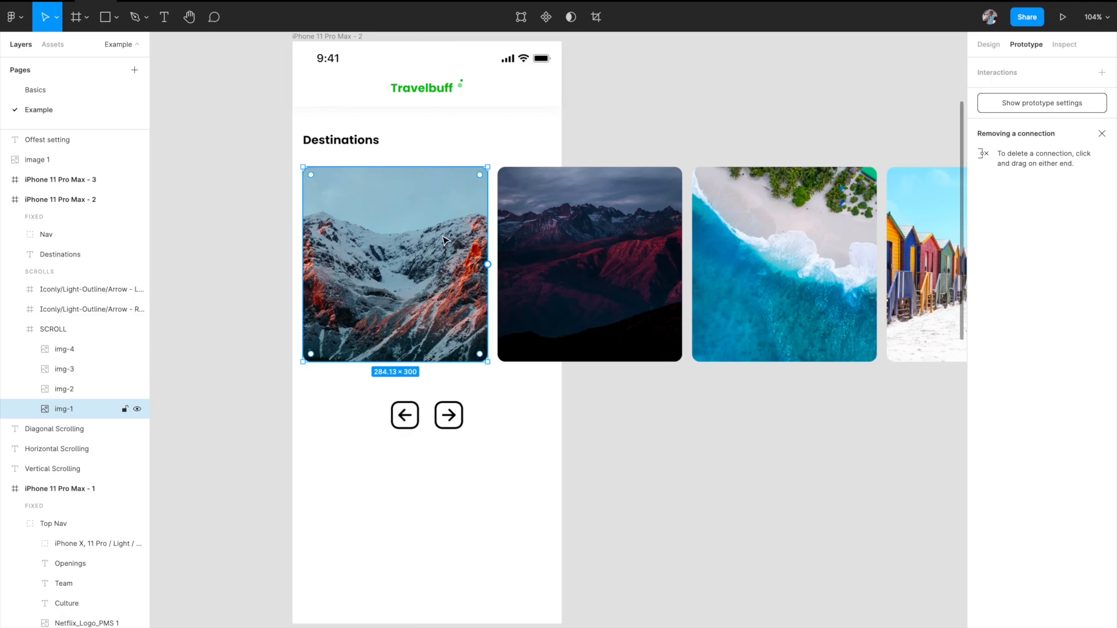
{"action": "scroll", "coordinate": [711, 246], "scroll_direction": "right", "scroll_amount": 5}
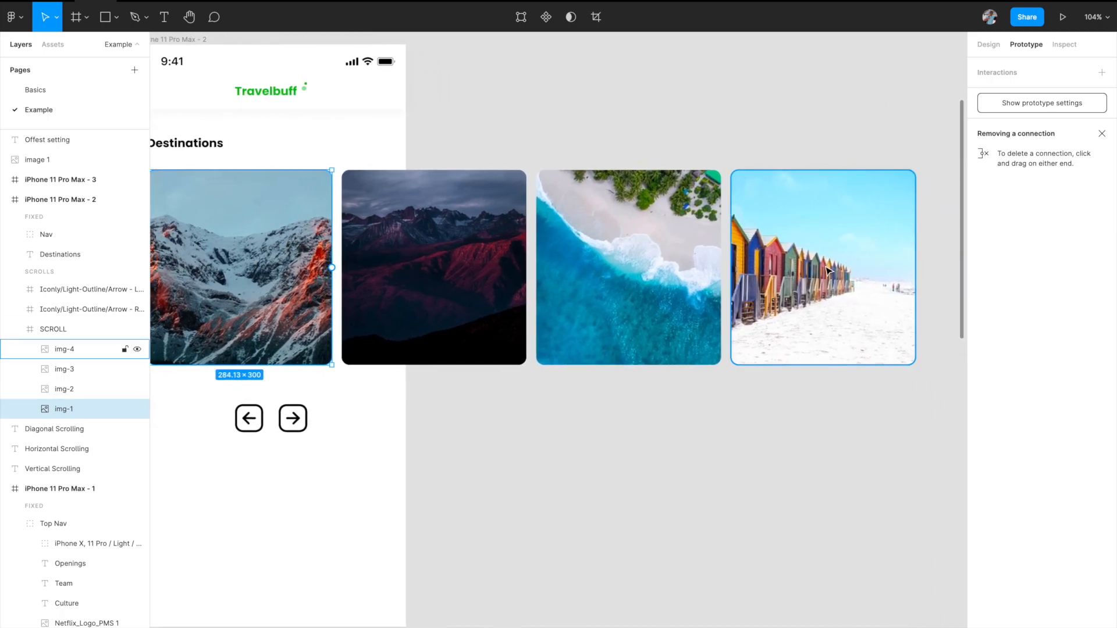
{"action": "left_click", "coordinate": [838, 270]}
{"action": "left_click", "coordinate": [703, 259]}
{"action": "left_click", "coordinate": [497, 259]}
{"action": "left_click", "coordinate": [323, 355]}
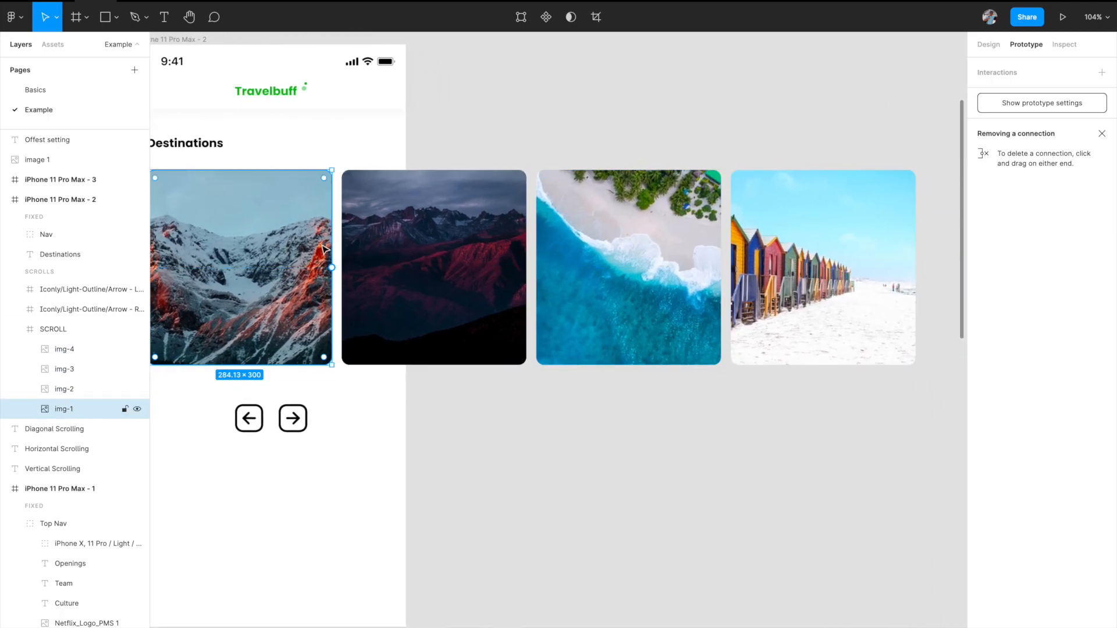
Set the overflow behavior of the SCROLL frame holding the destination images to Horizontal scrolling.
{"action": "scroll", "coordinate": [186, 285], "scroll_direction": "down", "scroll_amount": 3}
{"action": "scroll", "coordinate": [189, 280], "scroll_direction": "left", "scroll_amount": 1}
{"action": "left_click", "coordinate": [58, 328]}
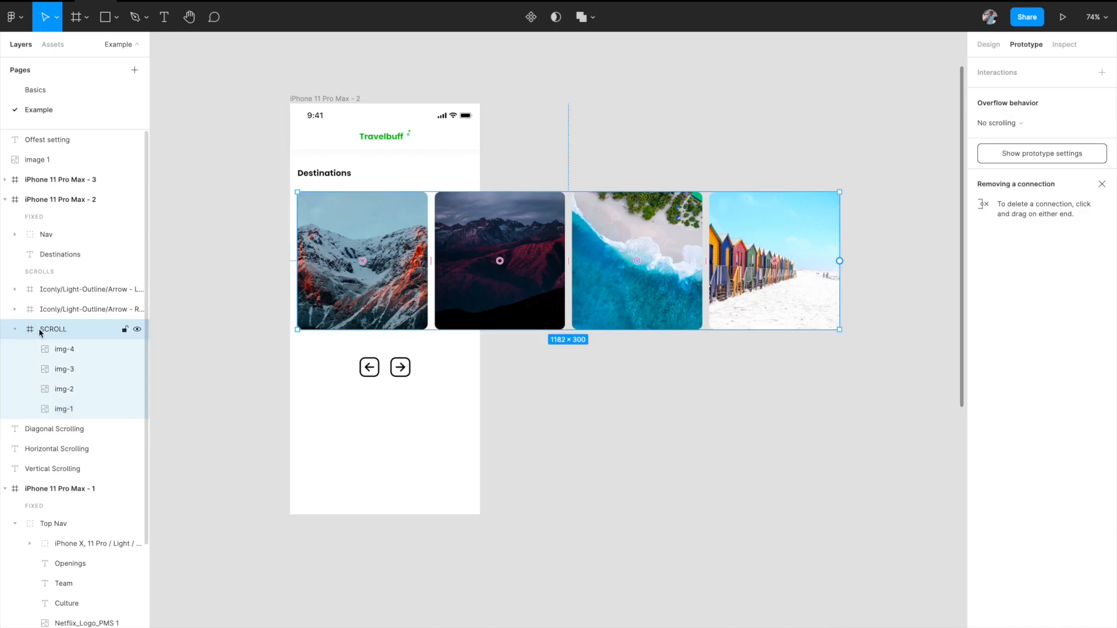
{"action": "scroll", "coordinate": [500, 256], "scroll_direction": "down", "scroll_amount": 1}
{"action": "scroll", "coordinate": [500, 256], "scroll_direction": "left", "scroll_amount": 1}
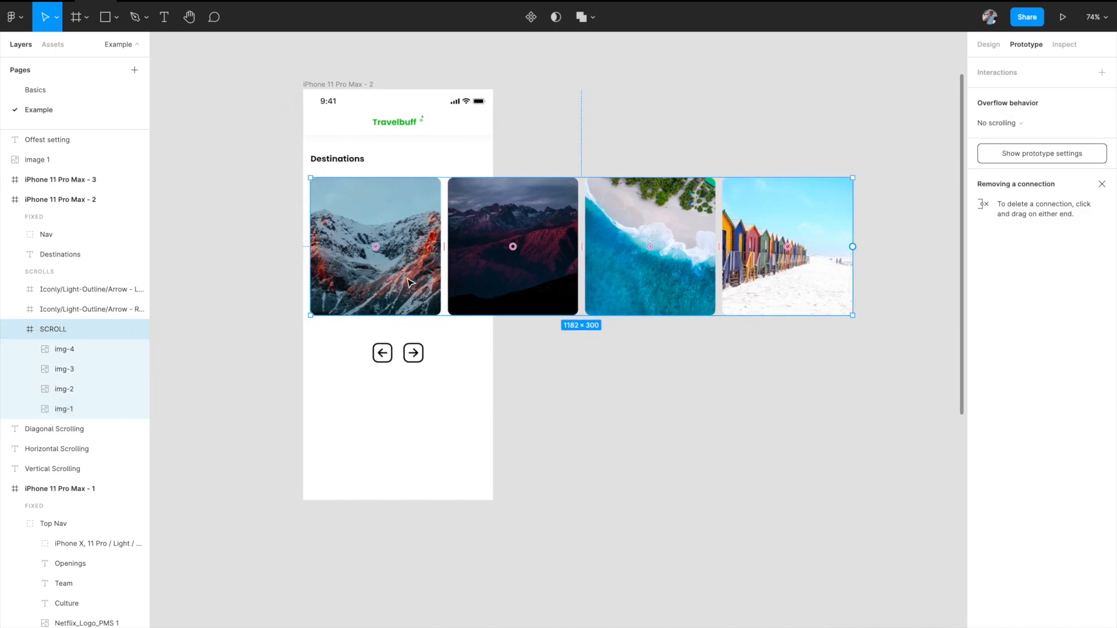
{"action": "left_click", "coordinate": [989, 45]}
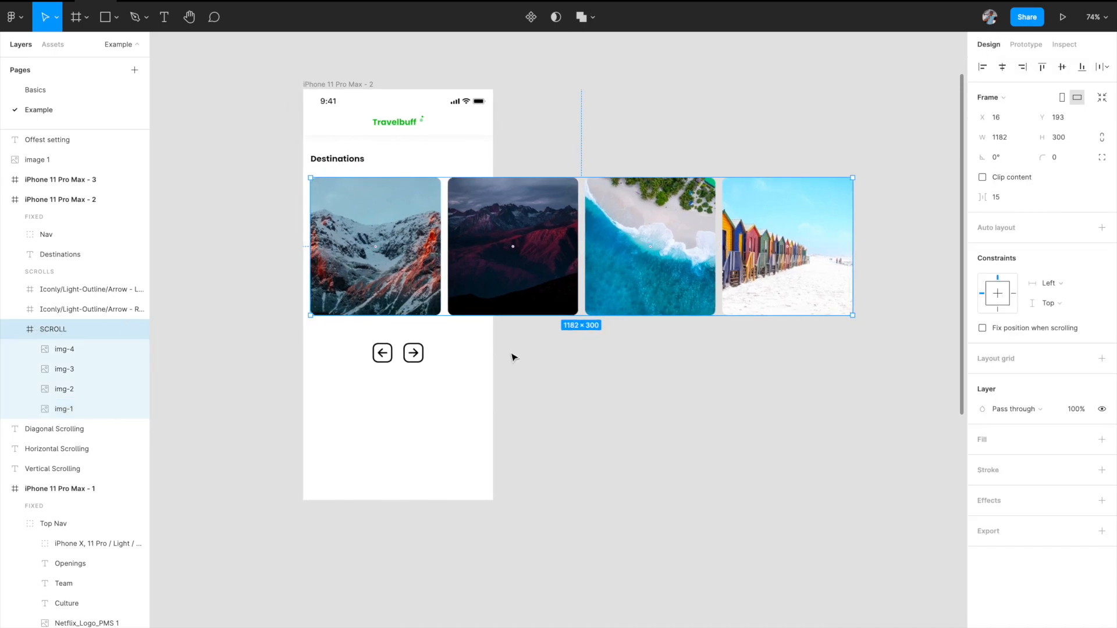
{"action": "scroll", "coordinate": [514, 354], "scroll_direction": "down", "scroll_amount": 1}
{"action": "scroll", "coordinate": [514, 354], "scroll_direction": "left", "scroll_amount": 1}
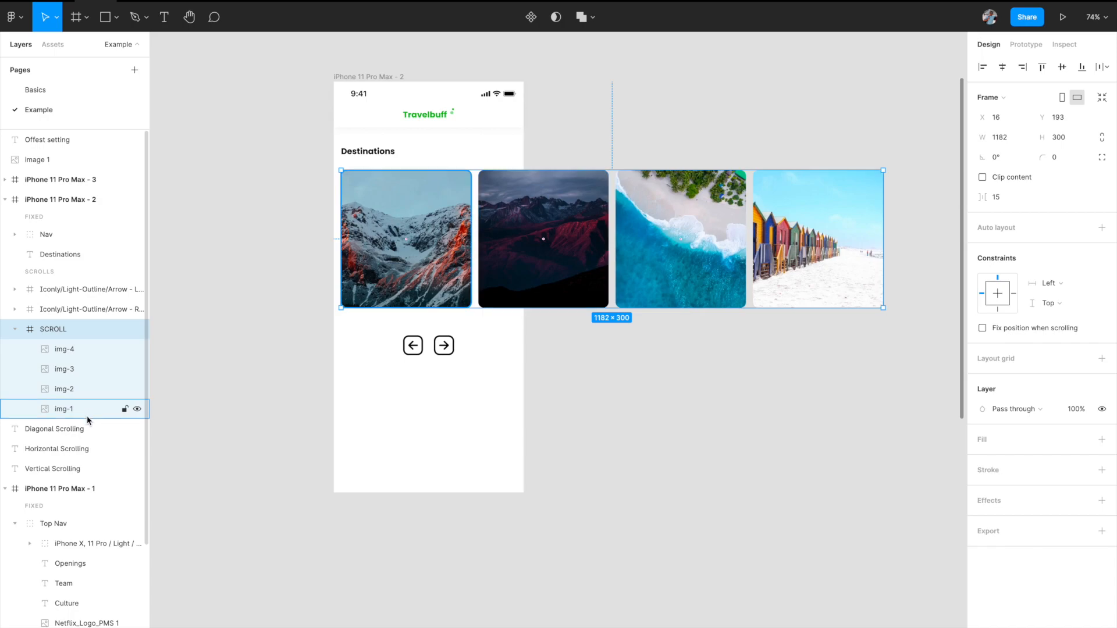
{"action": "left_click", "coordinate": [1026, 44]}
{"action": "left_click", "coordinate": [987, 121]}
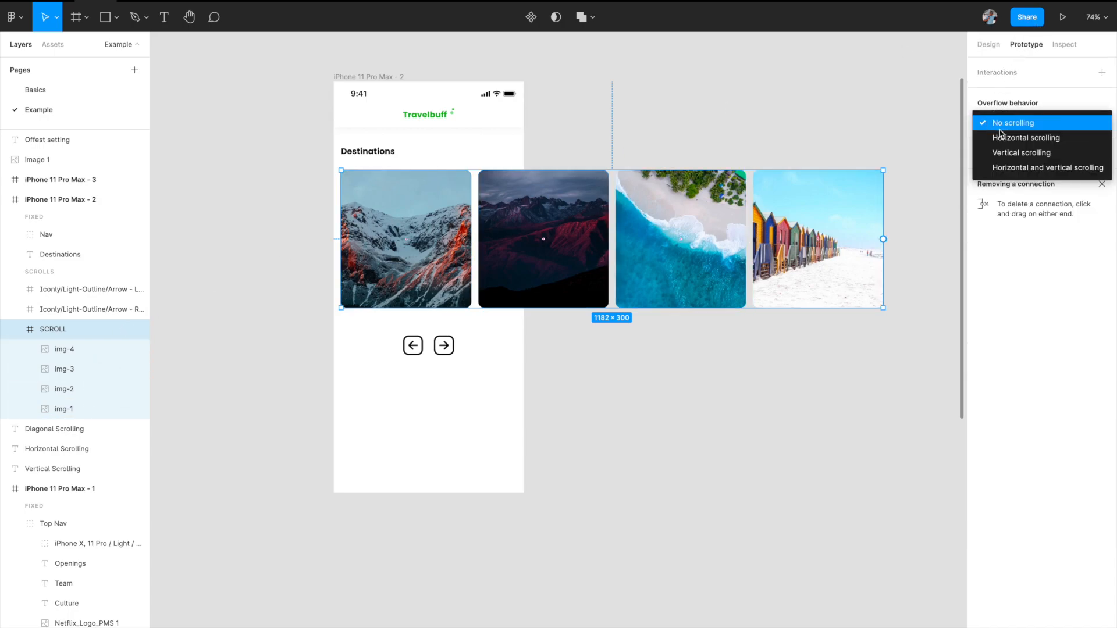
{"action": "left_click", "coordinate": [999, 138]}
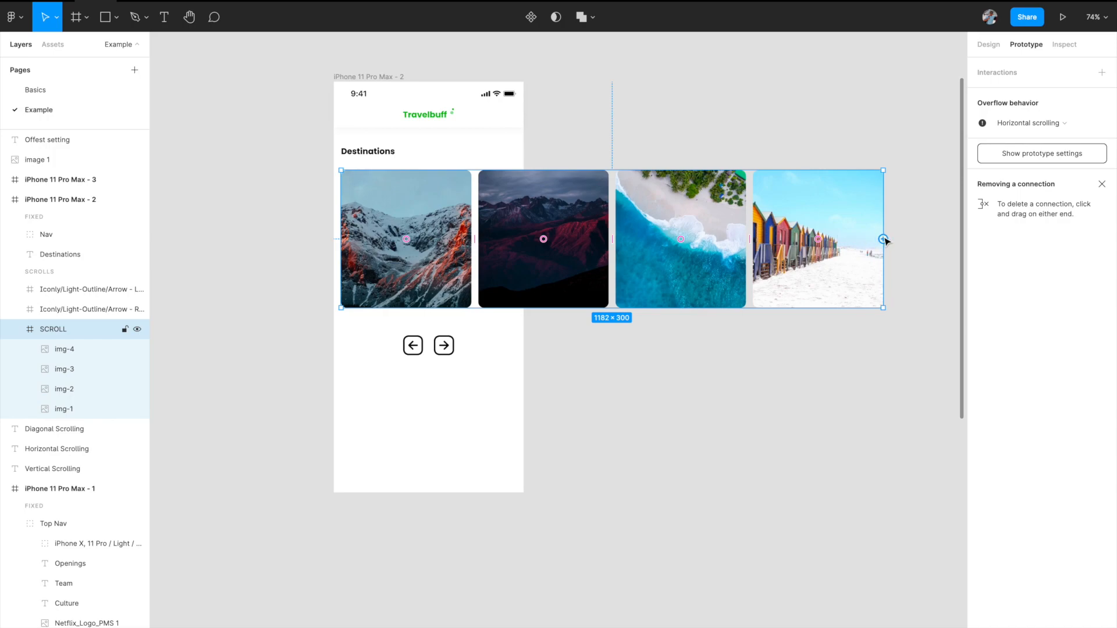
Narrow the SCROLL frame to a width of 381 without resizing its images, and toggle Clip content on and off to check the cropping.
{"action": "left_click", "coordinate": [988, 46]}
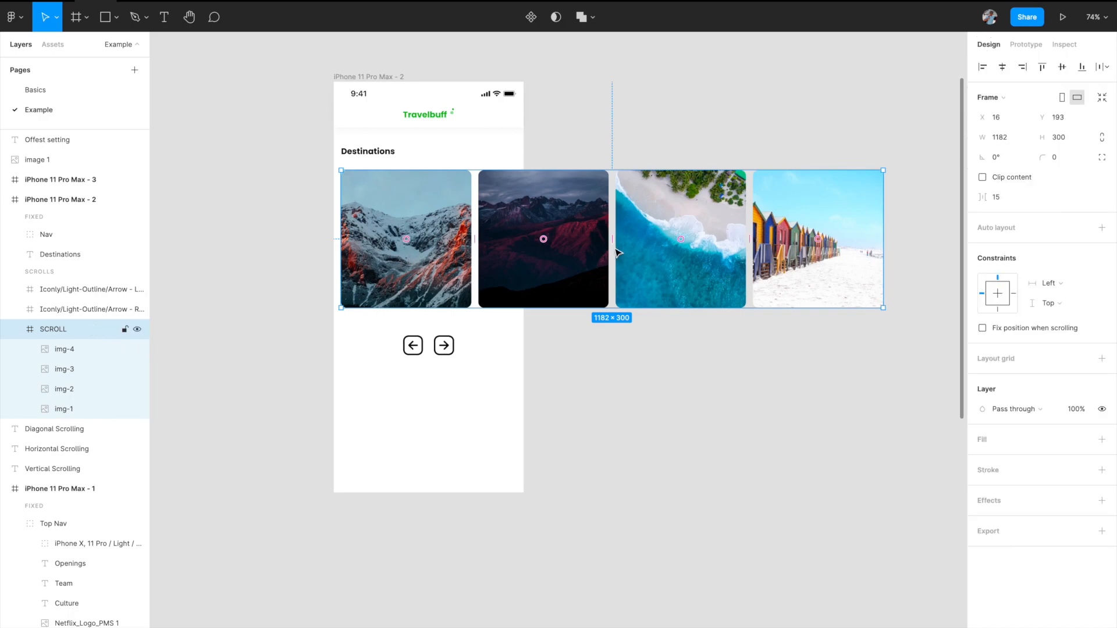
{"action": "key", "text": "super"}
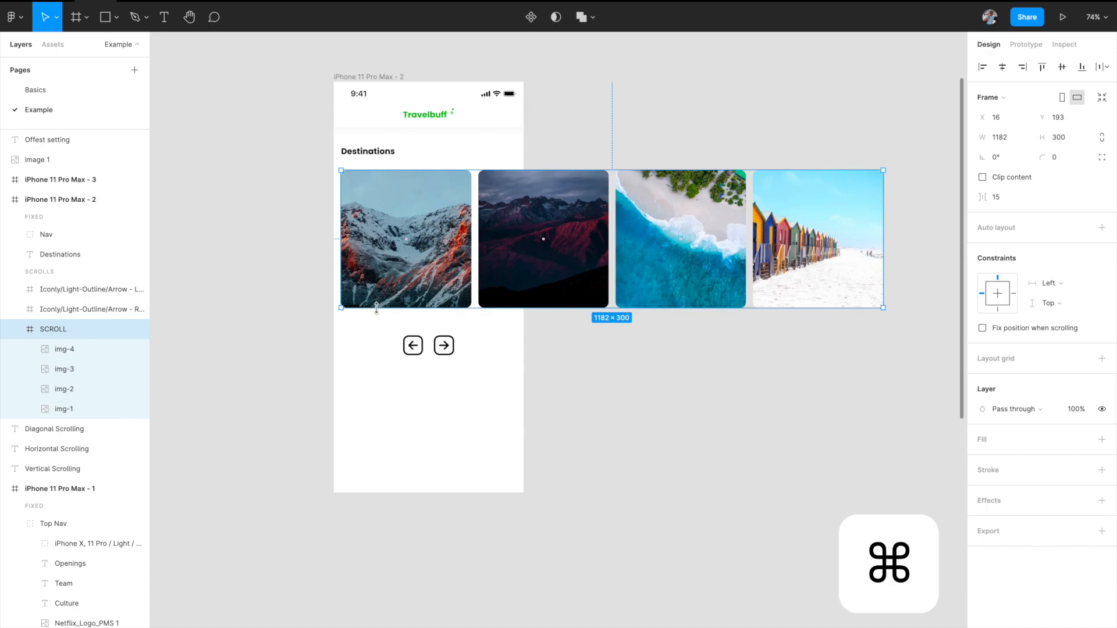
{"action": "left_click_drag", "start_coordinate": [882, 216], "coordinate": [518, 235]}
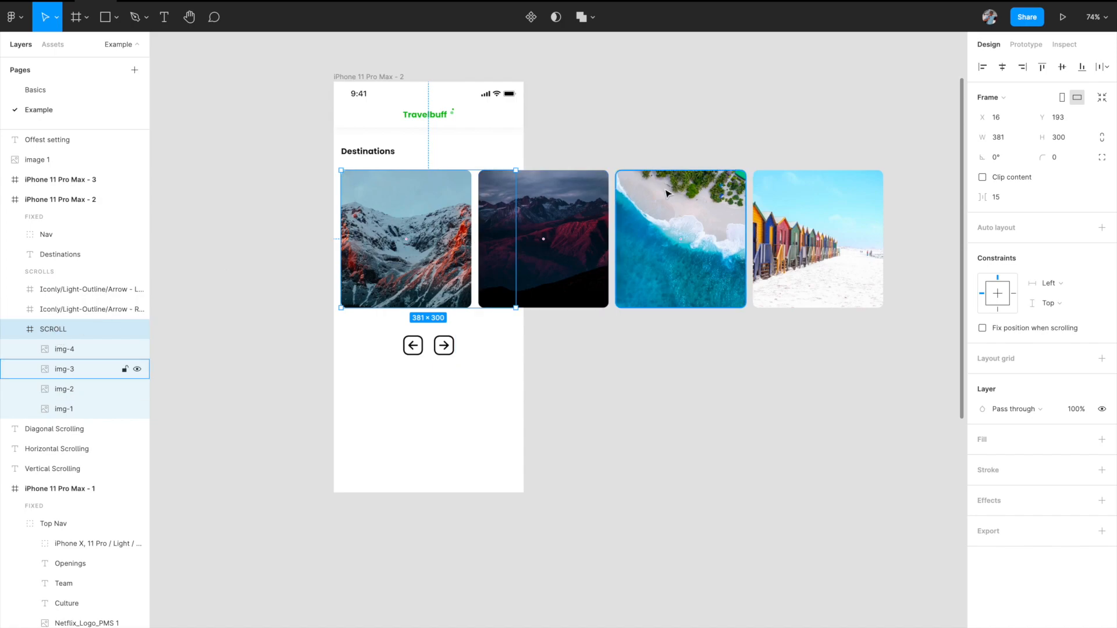
{"action": "left_click", "coordinate": [982, 178]}
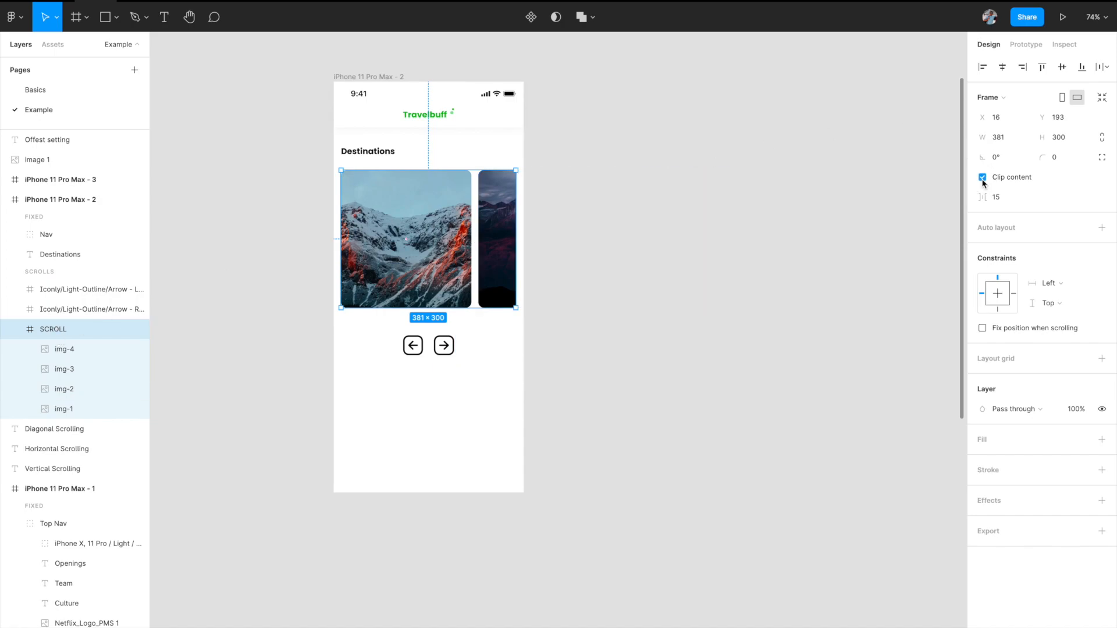
{"action": "left_click", "coordinate": [982, 180]}
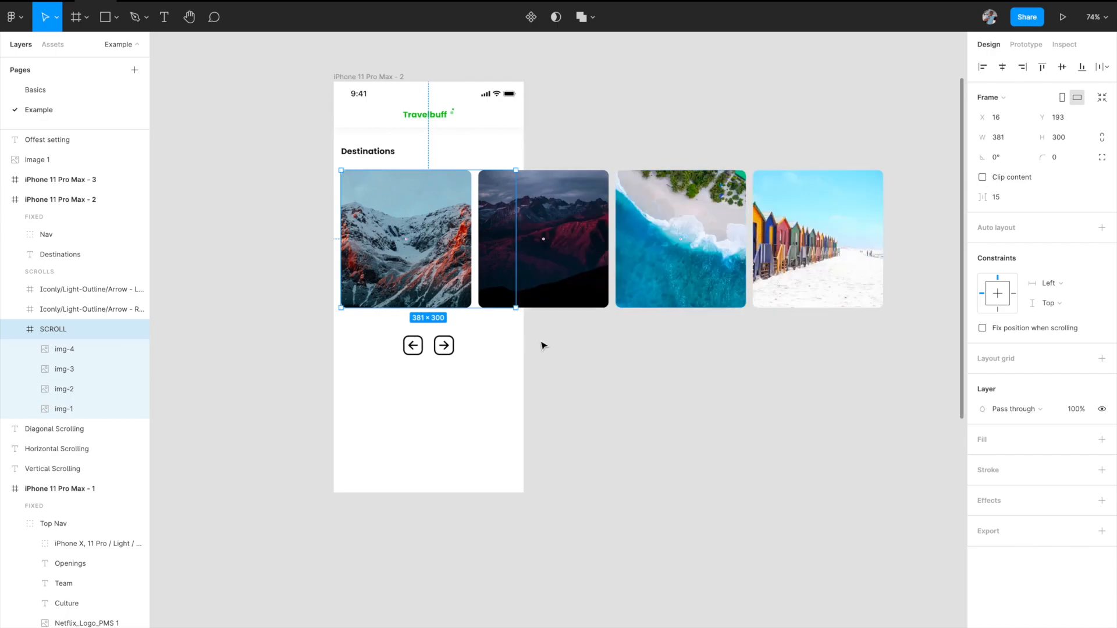
Preview the iPhone 11 Pro Max - 2 frame, swipe the destination images horizontally, and return to the design file.
{"action": "left_click", "coordinate": [1026, 44]}
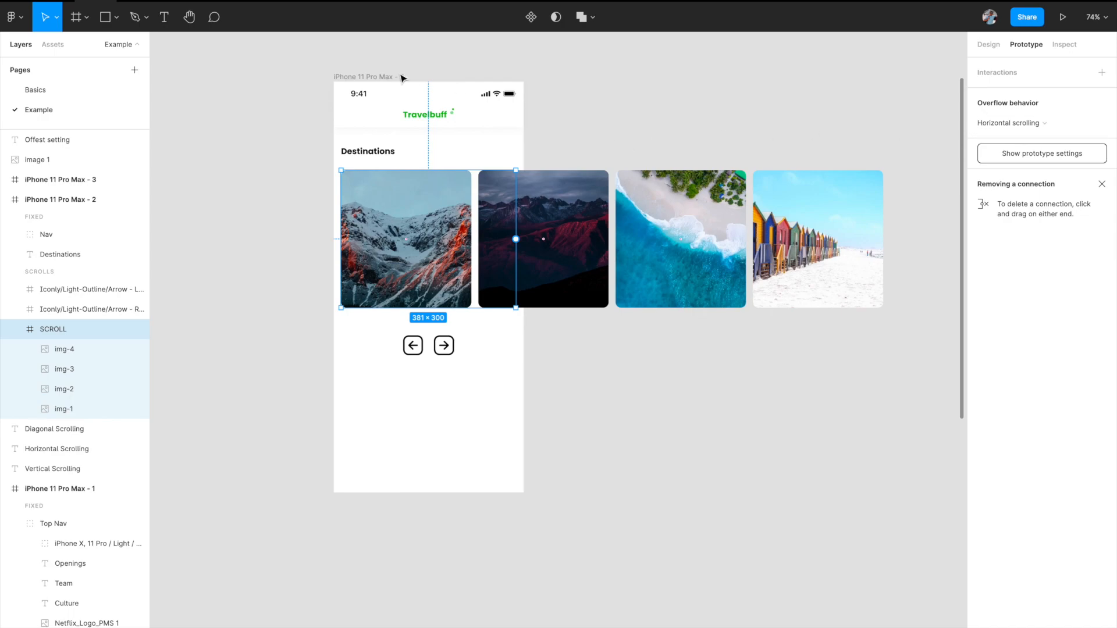
{"action": "left_click", "coordinate": [248, 236]}
{"action": "left_click", "coordinate": [362, 77]}
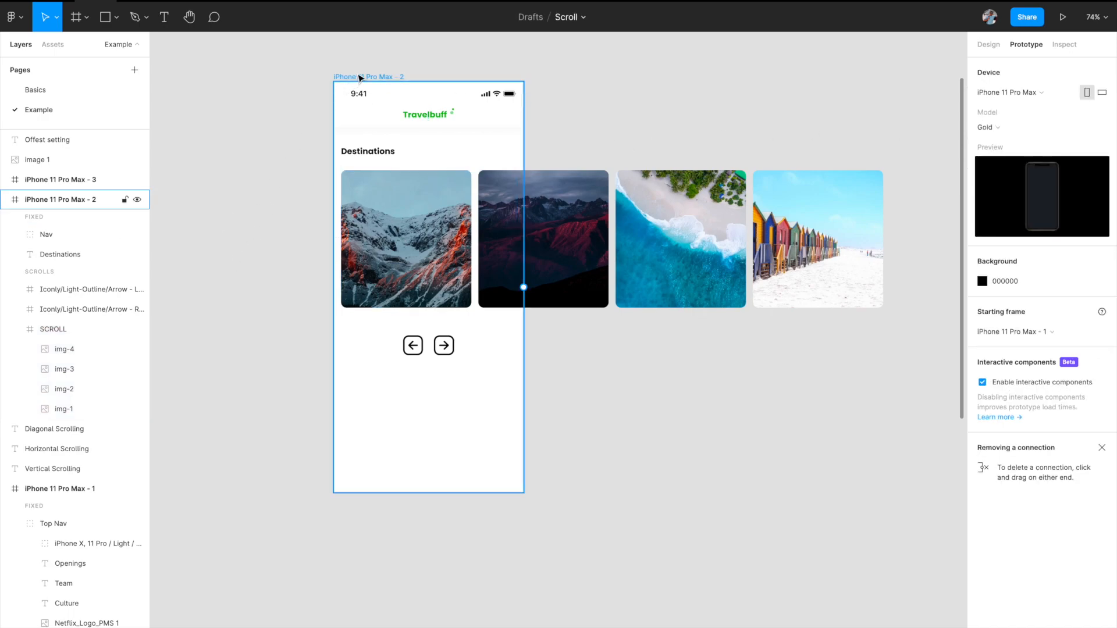
{"action": "left_click", "coordinate": [1062, 17]}
{"action": "left_click_drag", "start_coordinate": [540, 244], "coordinate": [701, 242]}
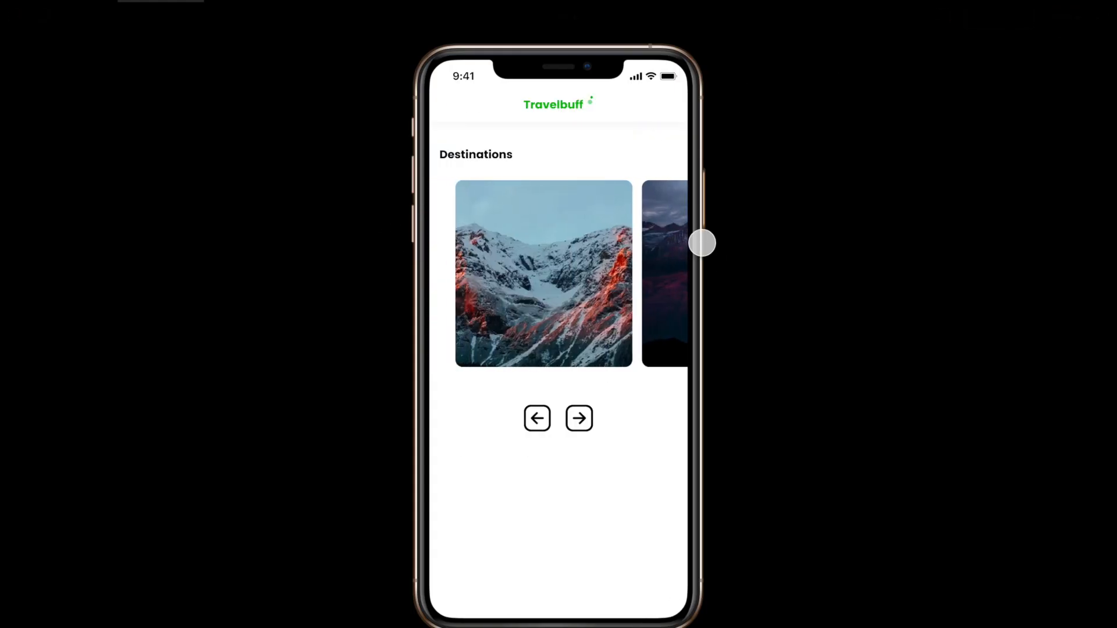
{"action": "left_click", "coordinate": [90, 1]}
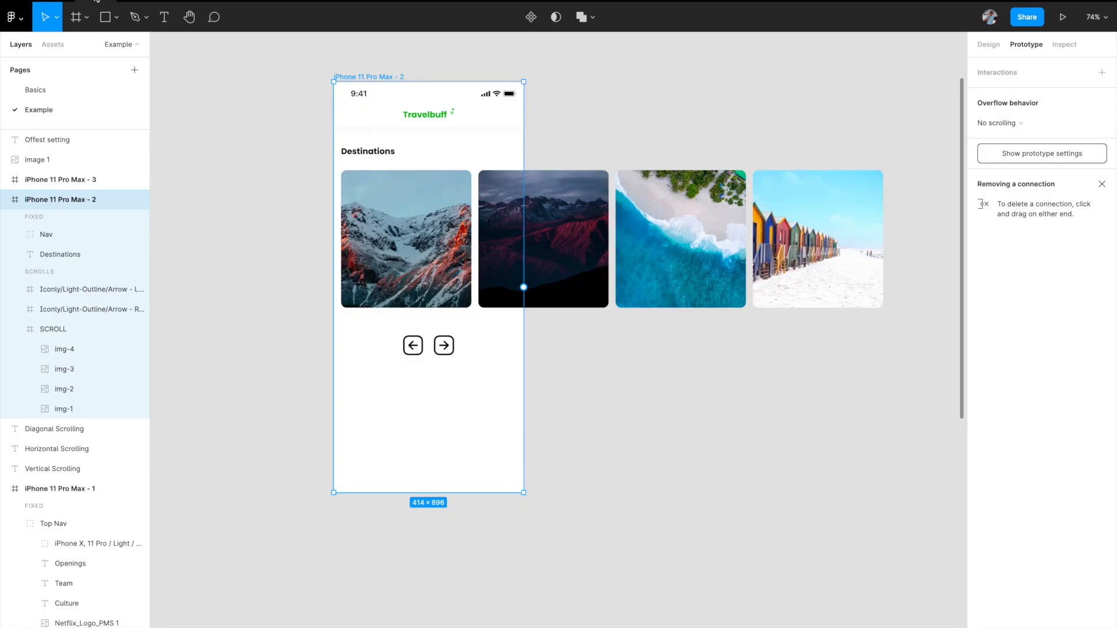
Connect the right arrow button below the destination images to img-4 with an On tap, Scroll to interaction.
{"action": "scroll", "coordinate": [364, 272], "scroll_direction": "down", "scroll_amount": 1}
{"action": "left_click", "coordinate": [342, 297]}
{"action": "scroll", "coordinate": [342, 297], "scroll_direction": "up", "scroll_amount": 1}
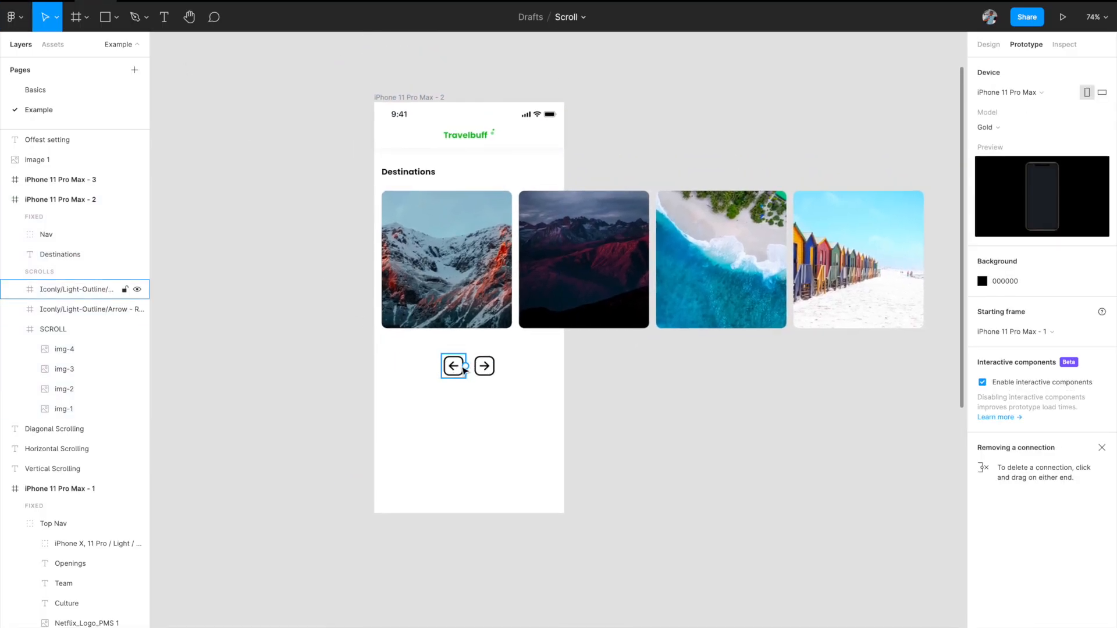
{"action": "left_click", "coordinate": [482, 372]}
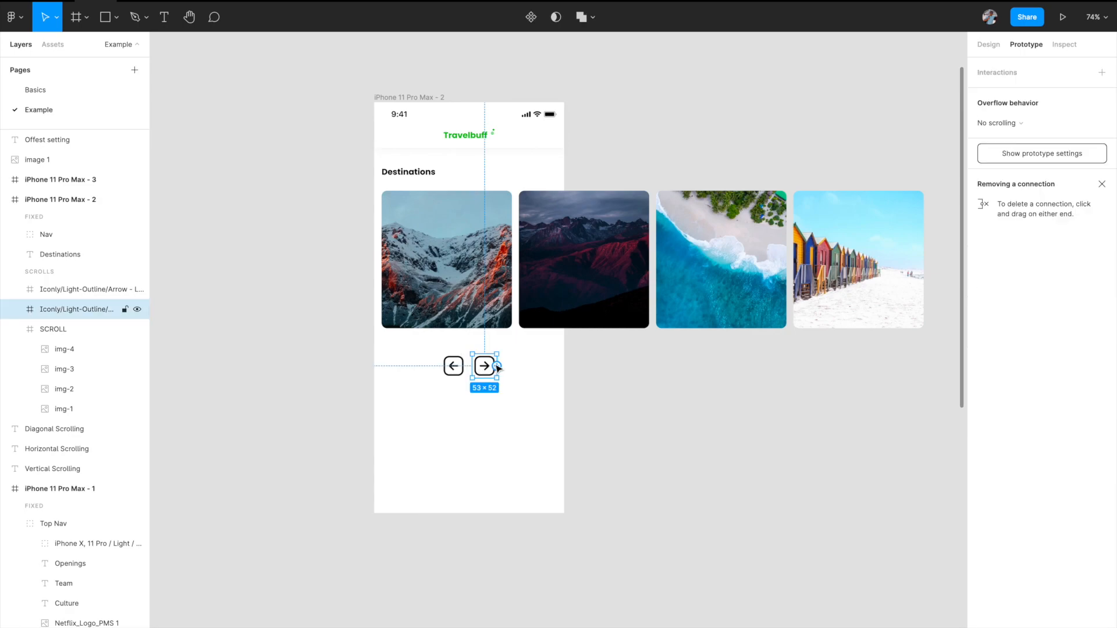
{"action": "left_click_drag", "start_coordinate": [497, 368], "coordinate": [812, 315]}
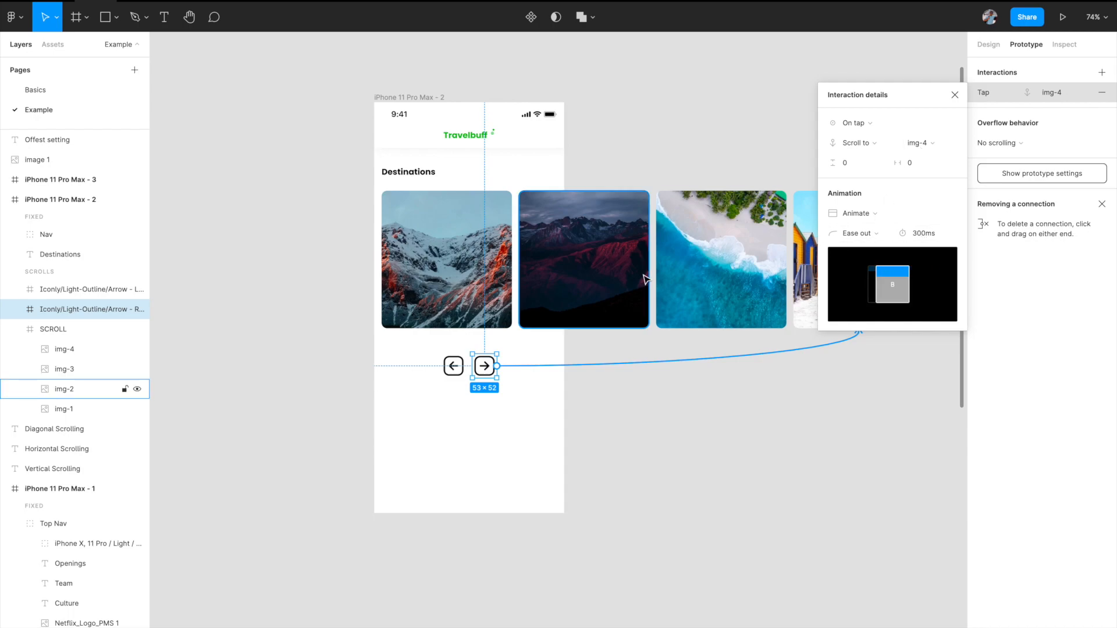
Connect the left arrow button to img-1 with an On tap, Scroll to interaction.
{"action": "left_click", "coordinate": [454, 366]}
{"action": "left_click_drag", "start_coordinate": [467, 366], "coordinate": [424, 315]}
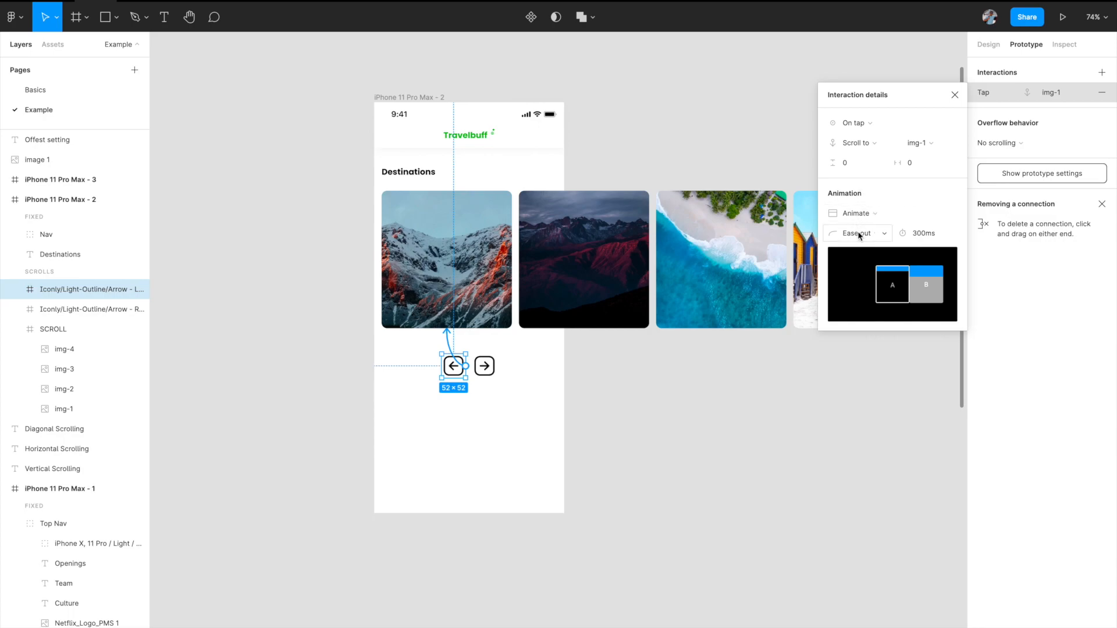
{"action": "left_click", "coordinate": [951, 102]}
Preview the iPhone 11 Pro Max - 2 frame and test the right and left arrow buttons on the destination images.
{"action": "left_click", "coordinate": [420, 97]}
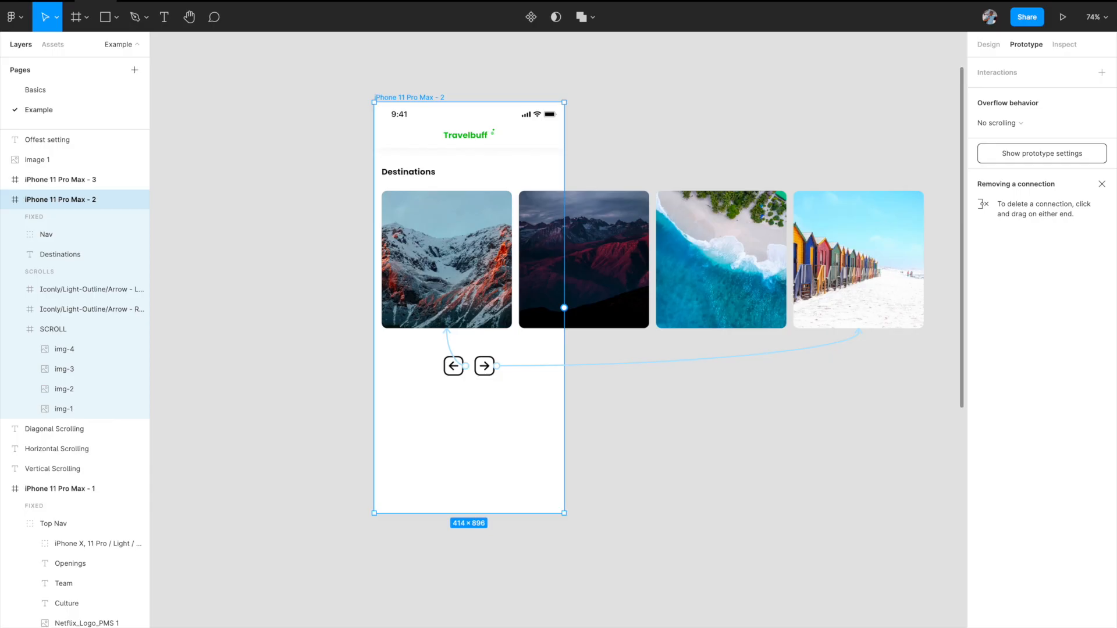
{"action": "left_click", "coordinate": [134, 1]}
{"action": "key", "text": "Left"}
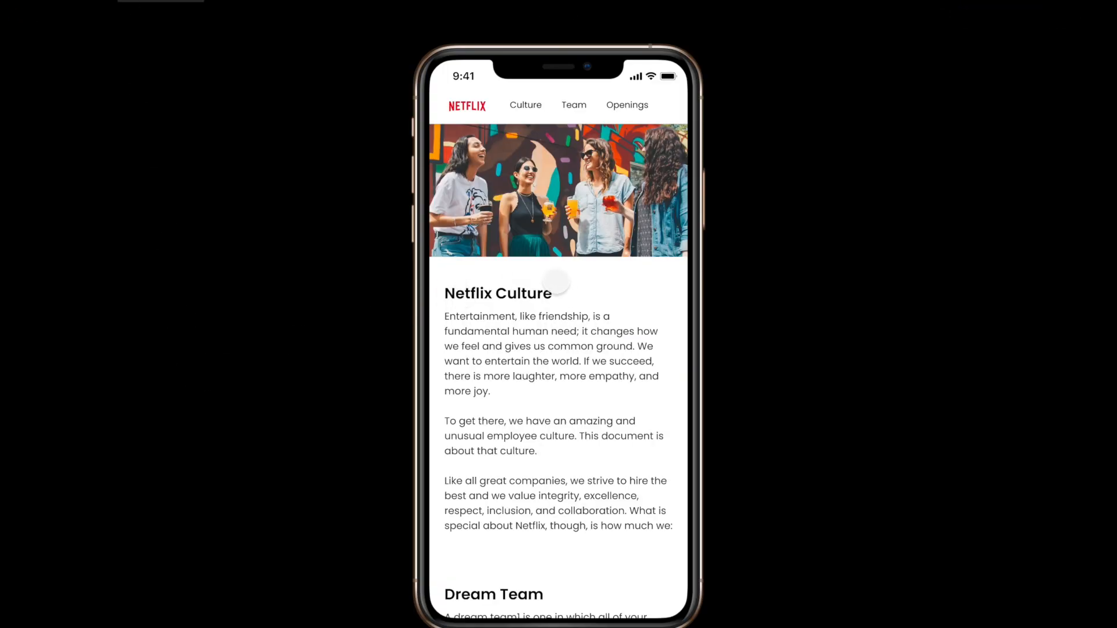
{"action": "key", "text": "Right"}
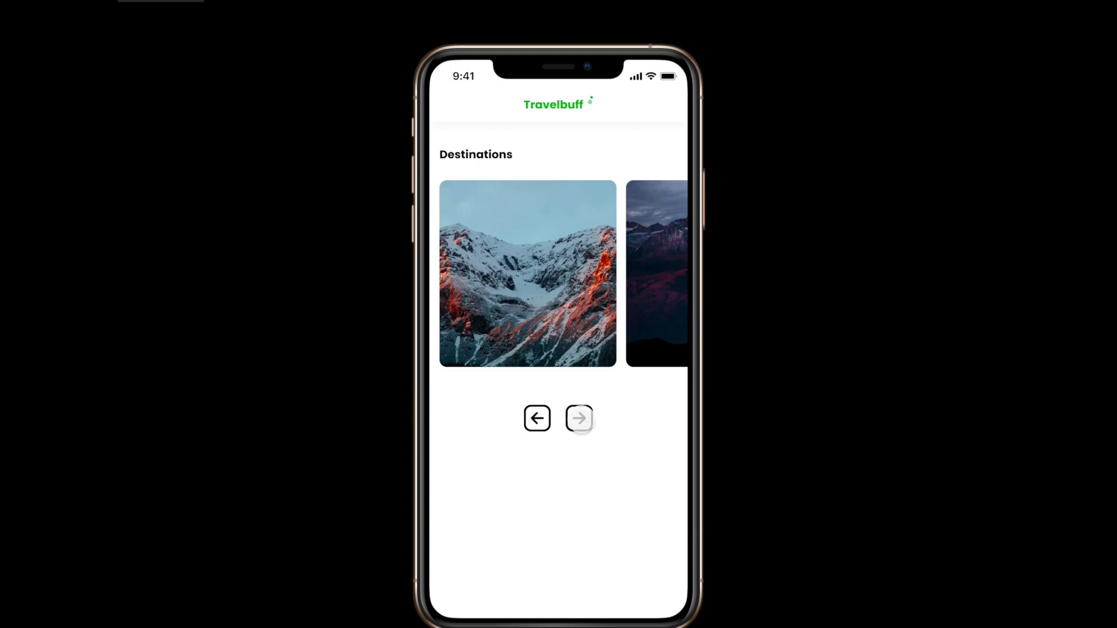
{"action": "left_click_drag", "start_coordinate": [624, 243], "coordinate": [638, 262]}
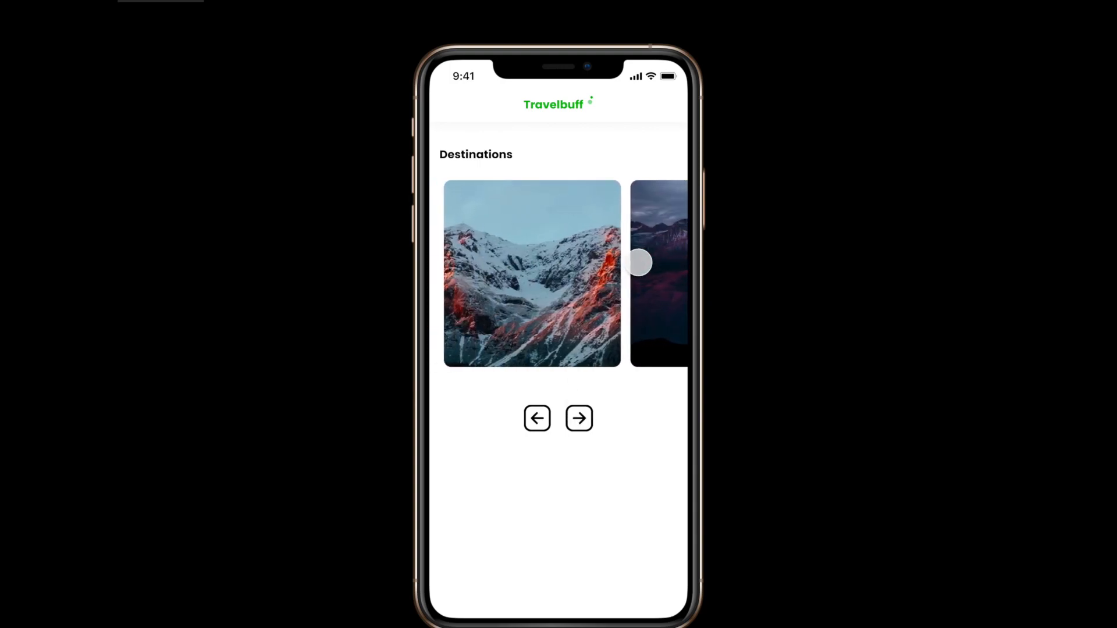
{"action": "left_click", "coordinate": [579, 418]}
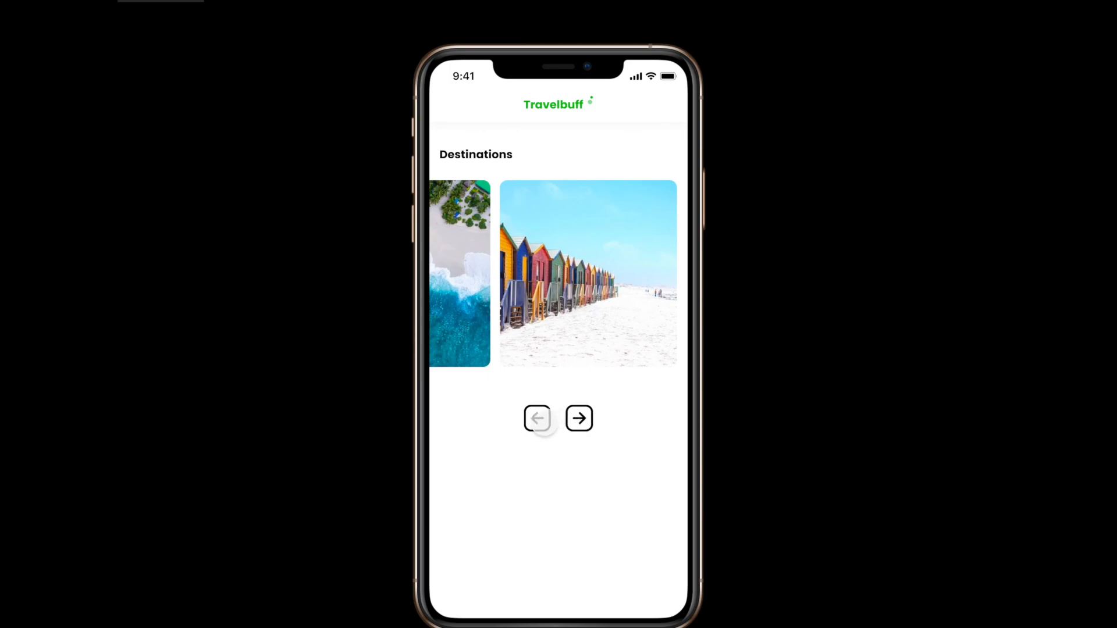
{"action": "left_click", "coordinate": [536, 418]}
Swipe the destination images partway, test each arrow button from there, and return to the design file.
{"action": "left_click_drag", "start_coordinate": [633, 301], "coordinate": [559, 301]}
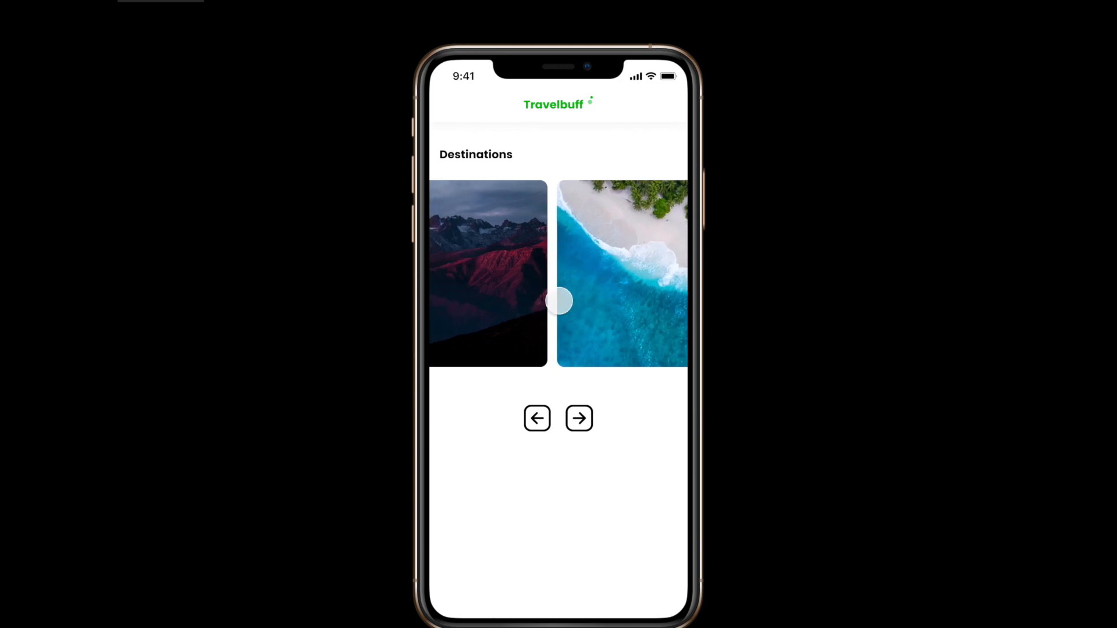
{"action": "left_click", "coordinate": [578, 418]}
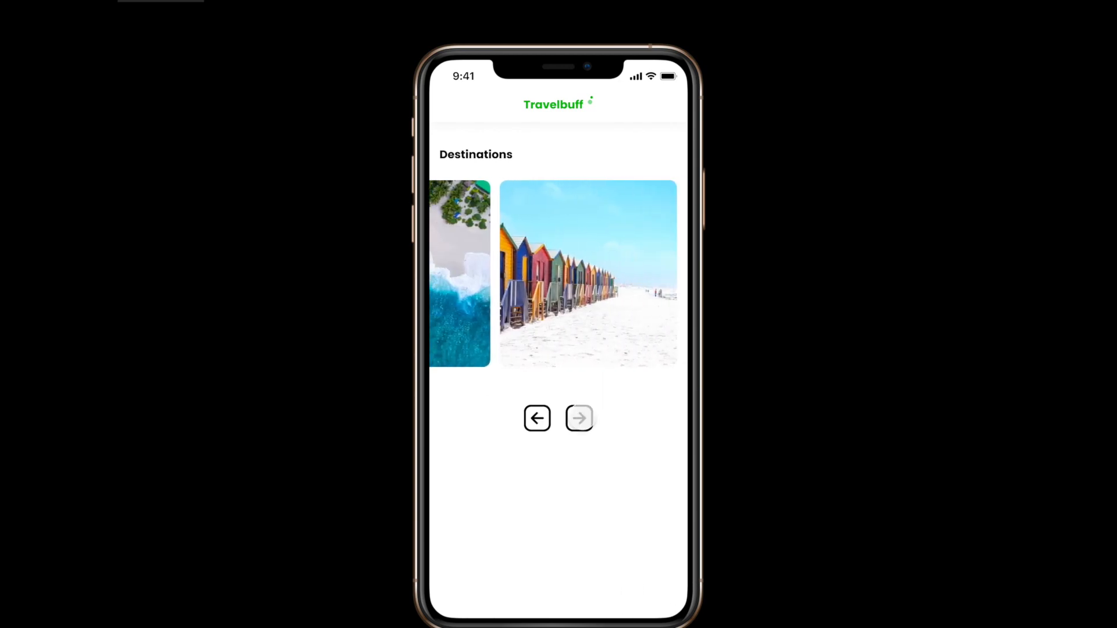
{"action": "left_click_drag", "start_coordinate": [518, 295], "coordinate": [640, 289]}
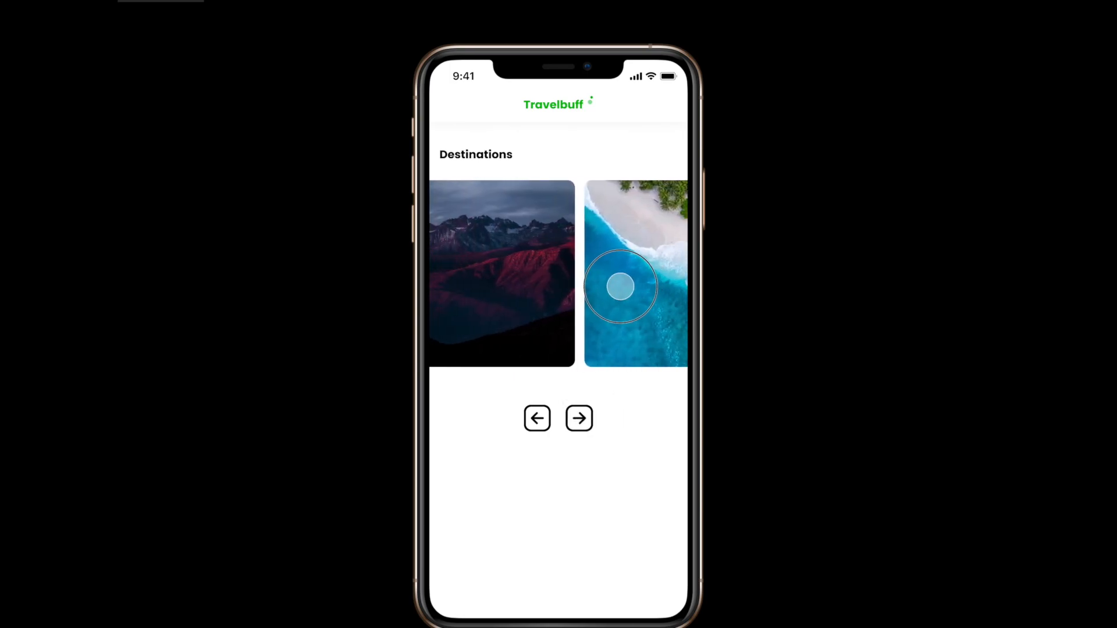
{"action": "left_click", "coordinate": [537, 417]}
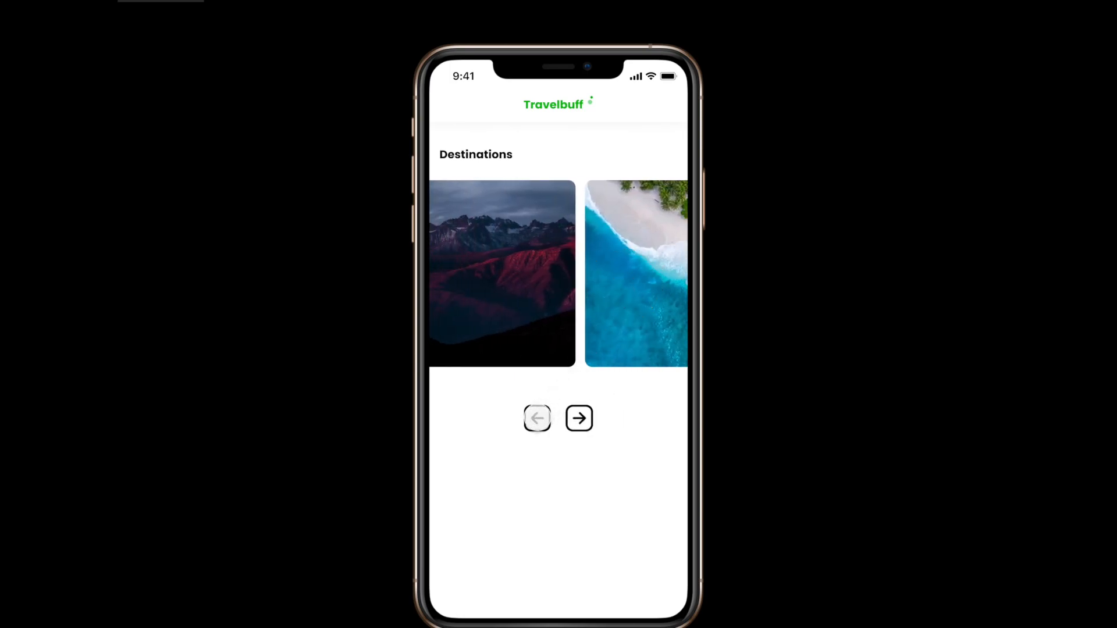
{"action": "left_click", "coordinate": [537, 418]}
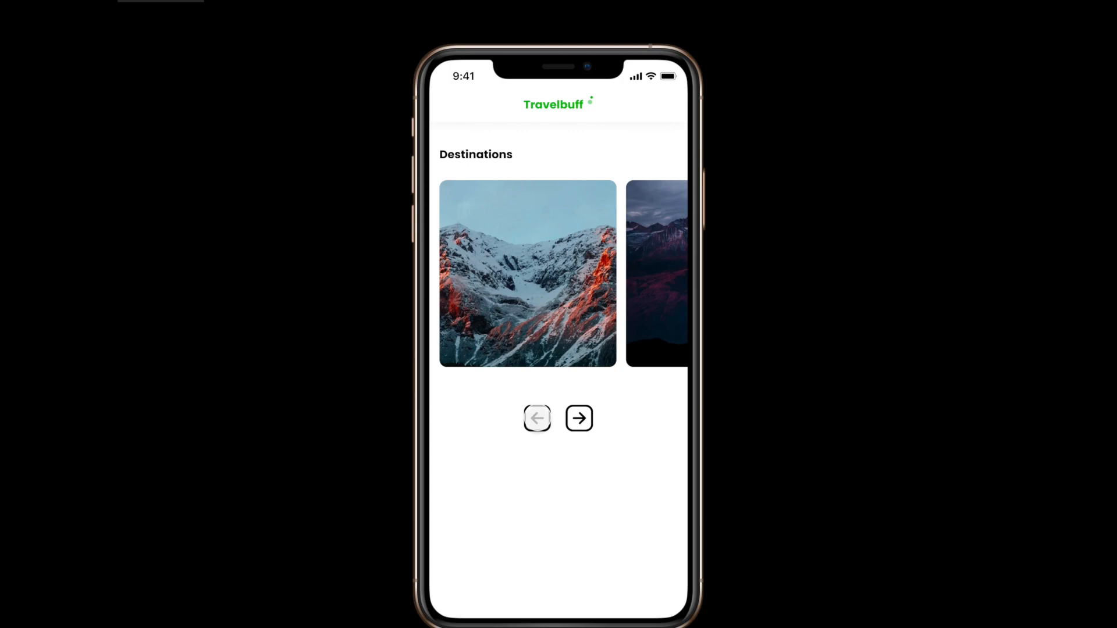
{"action": "left_click", "coordinate": [92, 2]}
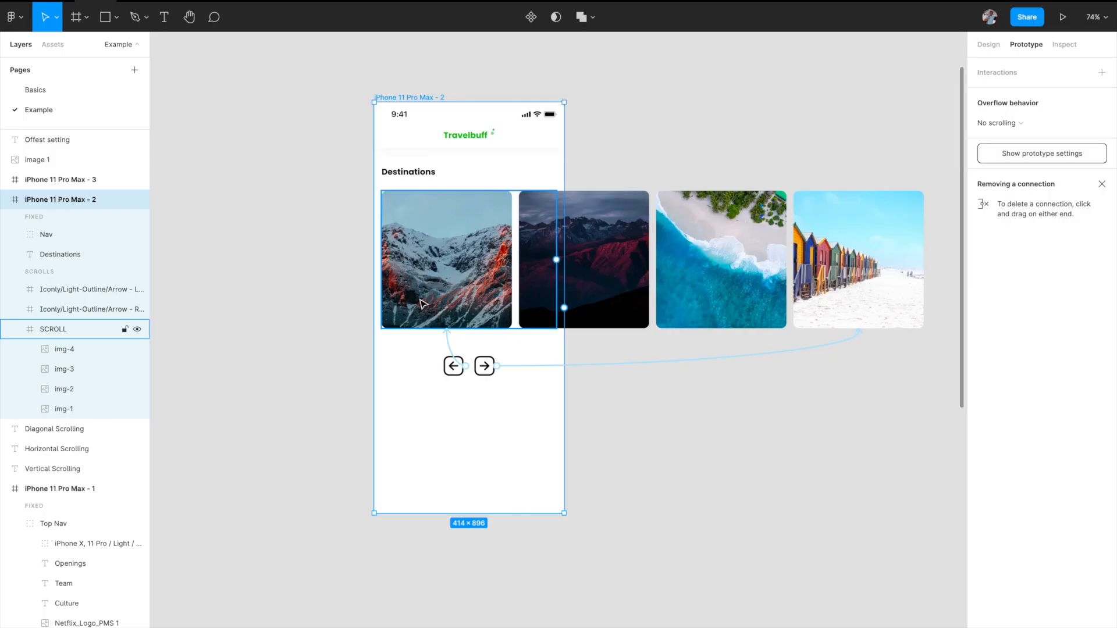
{"action": "left_click", "coordinate": [311, 334]}
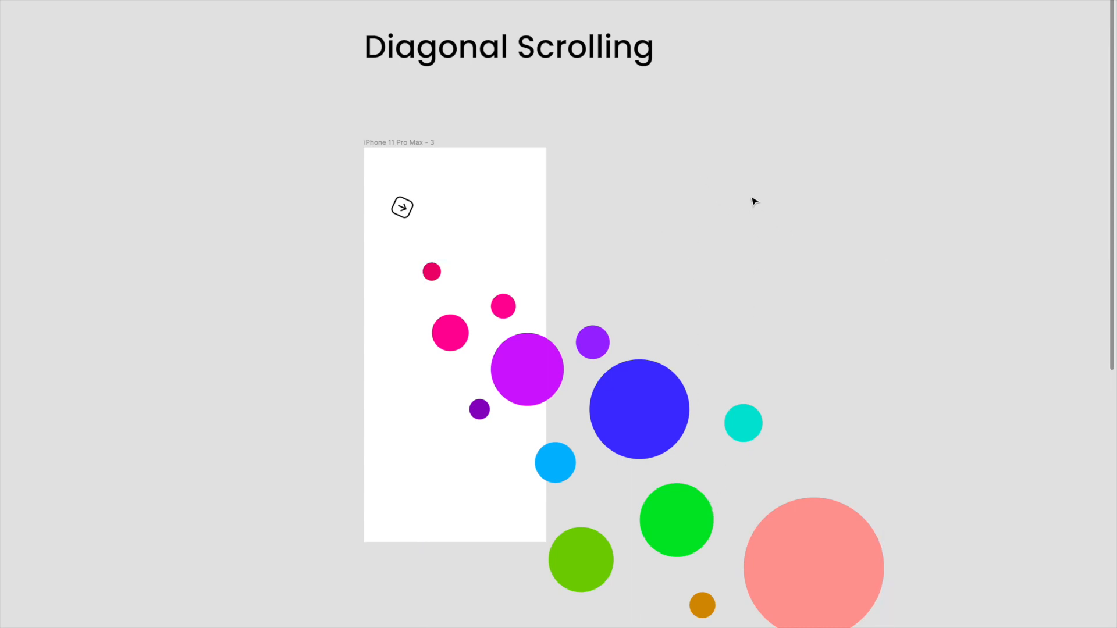
Show the interface again and examine the iPhone 11 Pro Max - 3 frame and the individual circles in its group, from the first to the last.
{"action": "key", "text": "super+backslash"}
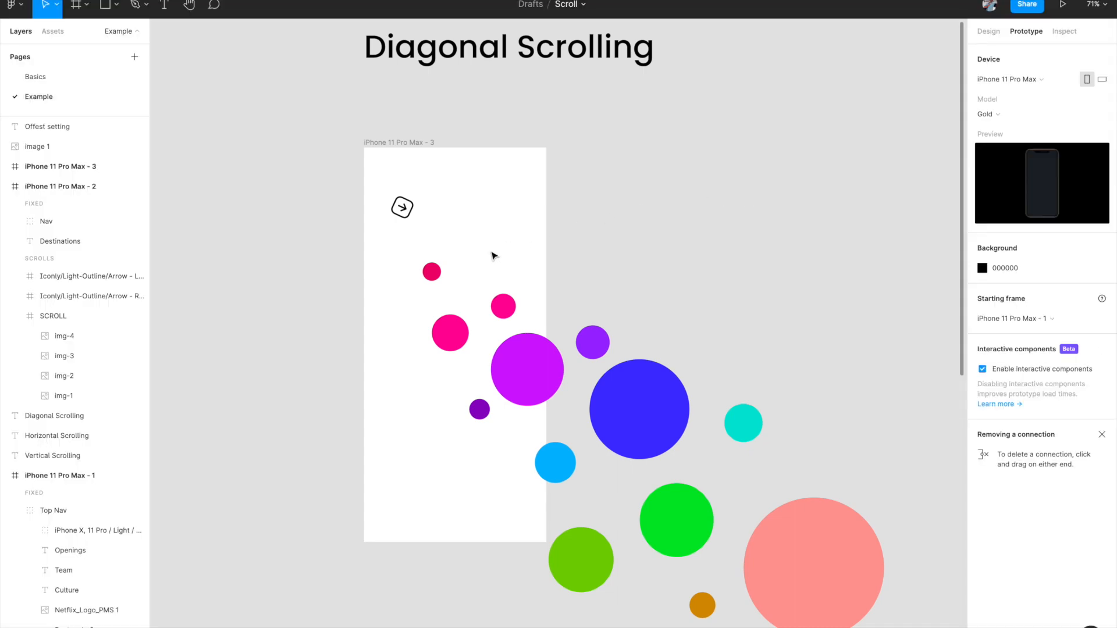
{"action": "scroll", "coordinate": [493, 255], "scroll_direction": "down", "scroll_amount": 1}
{"action": "left_click", "coordinate": [425, 127]}
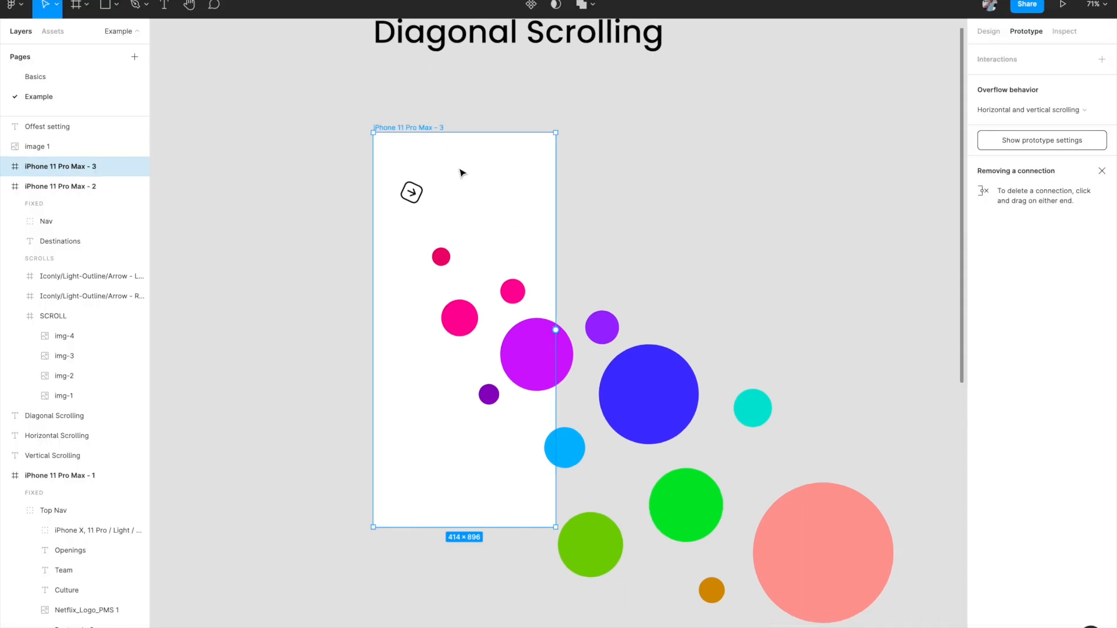
{"action": "left_click", "coordinate": [983, 33]}
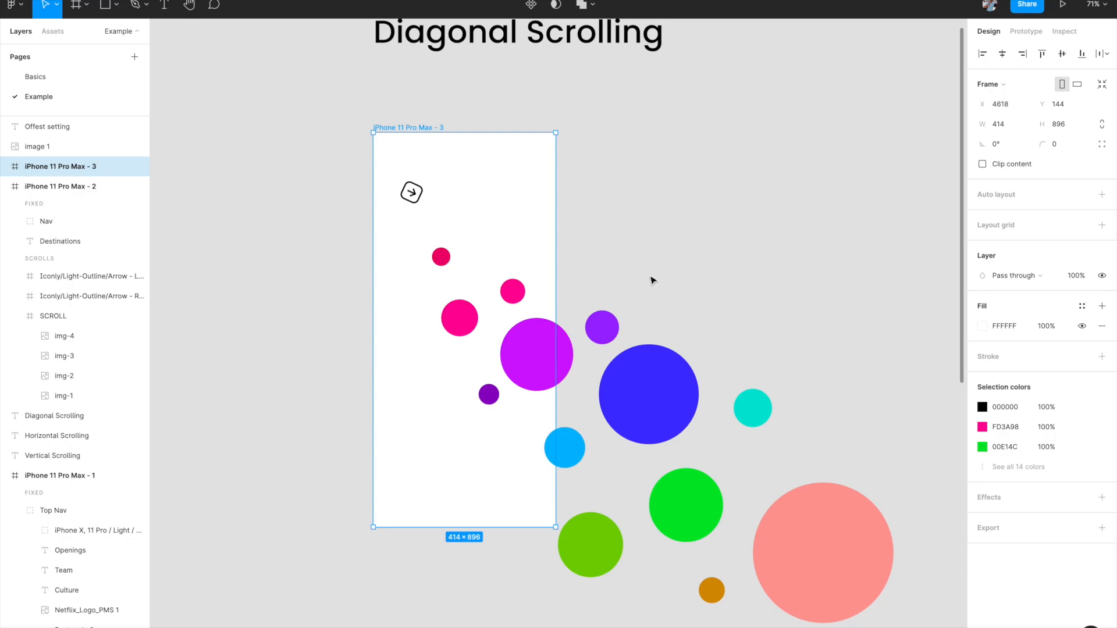
{"action": "left_click", "coordinate": [464, 306]}
{"action": "scroll", "coordinate": [459, 303], "scroll_direction": "down", "scroll_amount": 1}
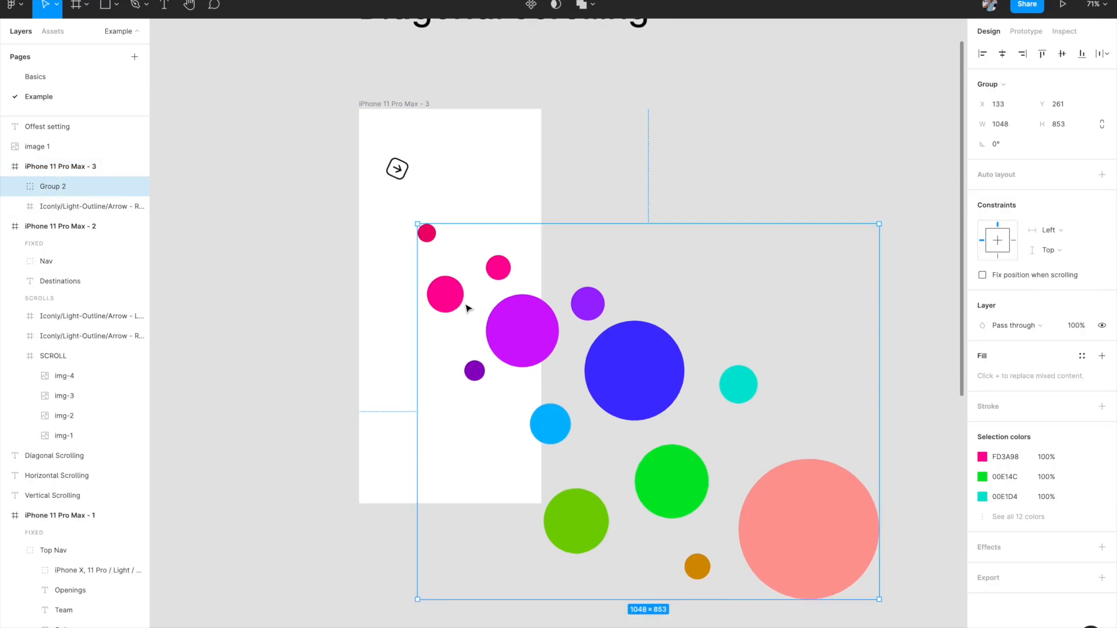
{"action": "double_click", "coordinate": [452, 303]}
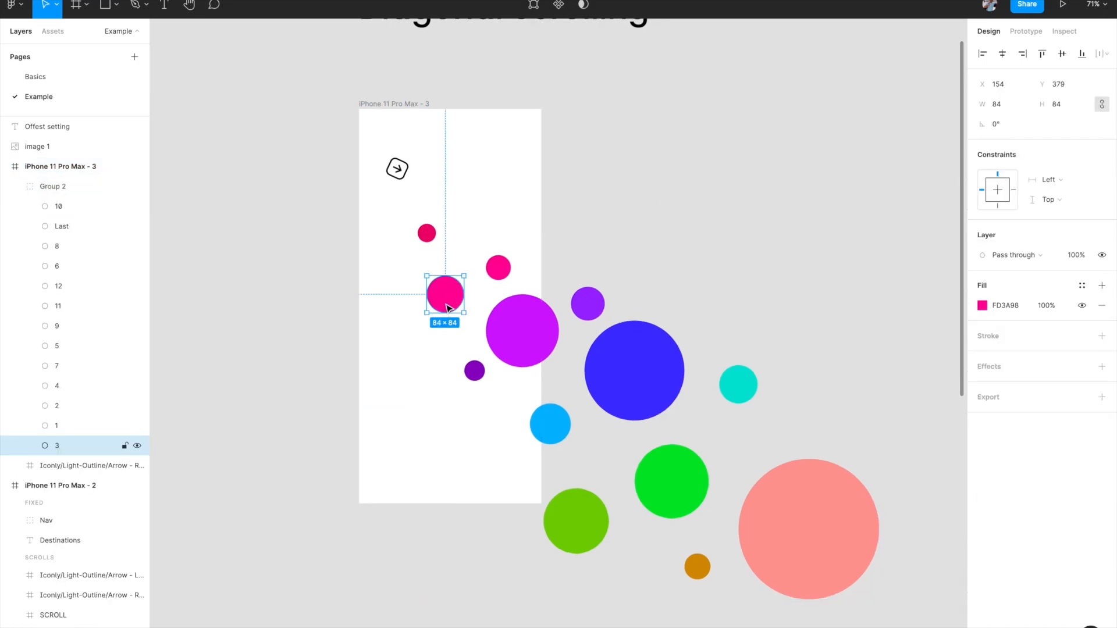
{"action": "left_click", "coordinate": [426, 233]}
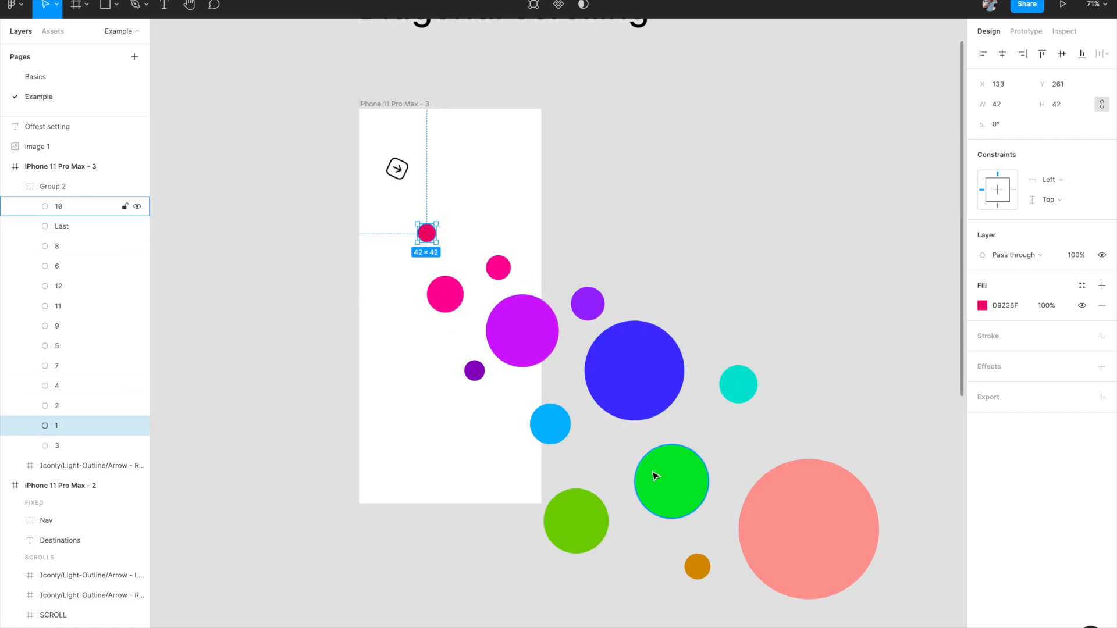
{"action": "scroll", "coordinate": [653, 473], "scroll_direction": "down", "scroll_amount": 2}
{"action": "scroll", "coordinate": [653, 473], "scroll_direction": "right", "scroll_amount": 2}
{"action": "left_click", "coordinate": [745, 487]}
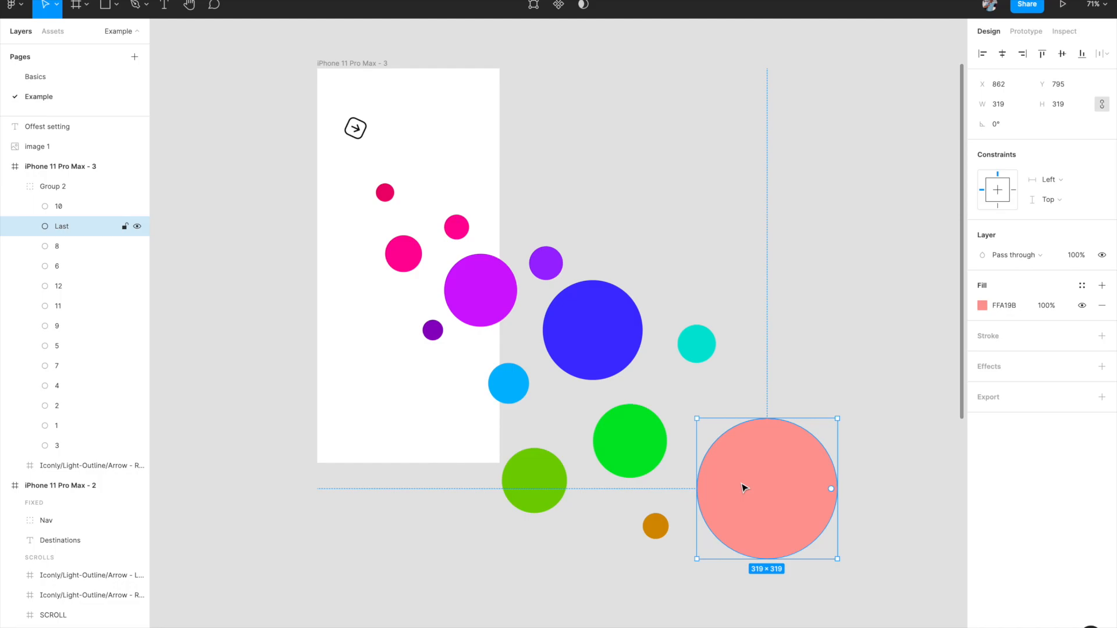
{"action": "left_click", "coordinate": [678, 264]}
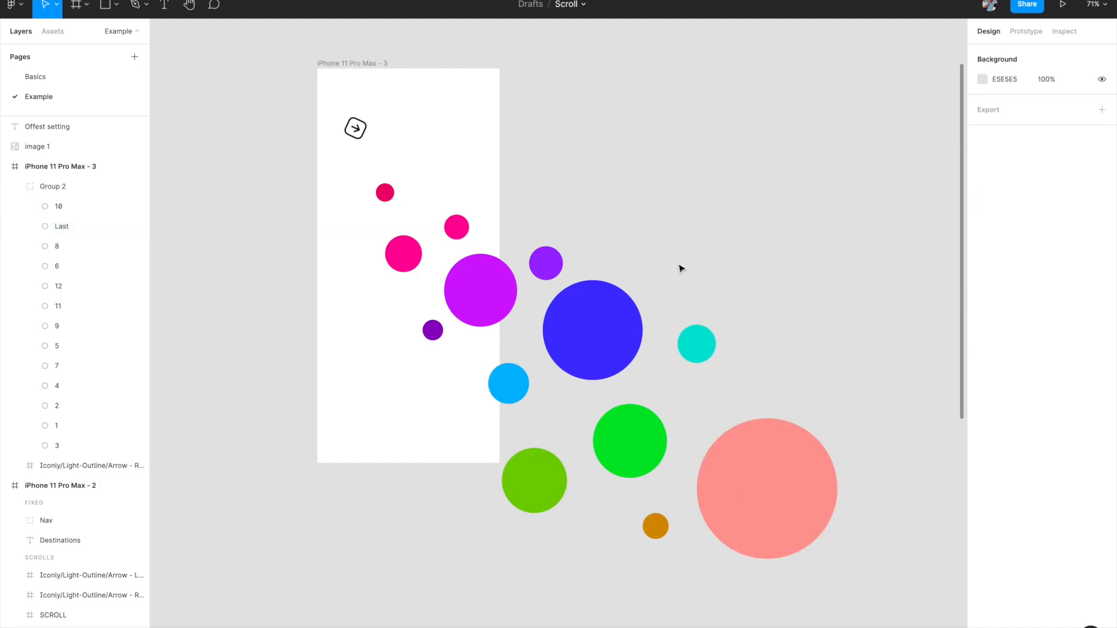
Rename the group of colored circles in the iPhone 11 Pro Max - 3 frame as circles.
{"action": "left_click", "coordinate": [489, 281]}
{"action": "double_click", "coordinate": [59, 186]}
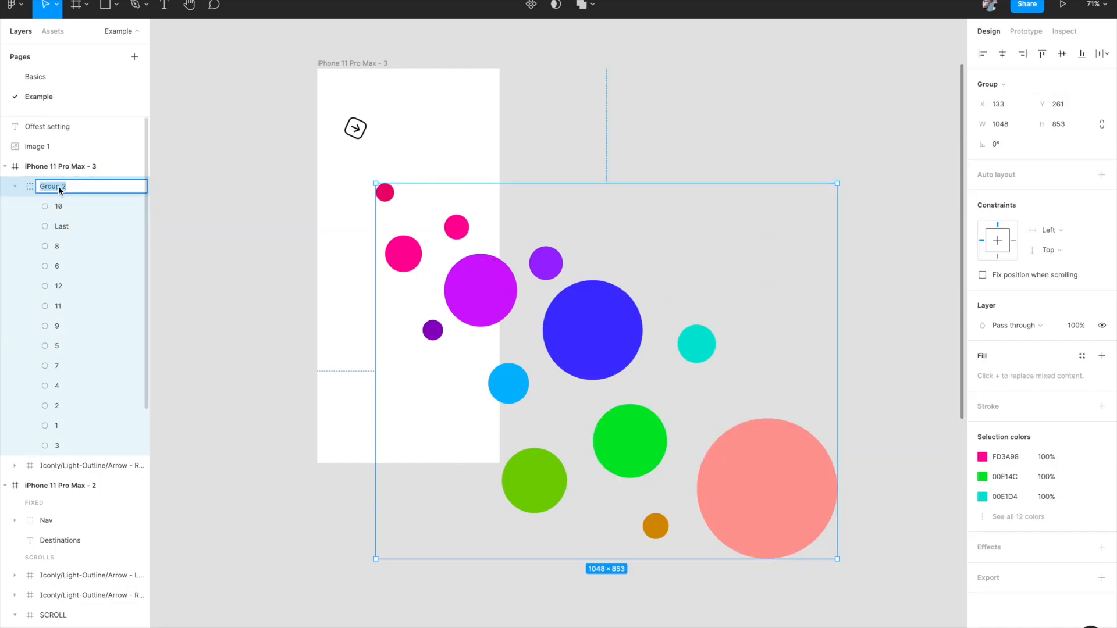
{"action": "type", "text": "circles"}
{"action": "key", "text": "Return"}
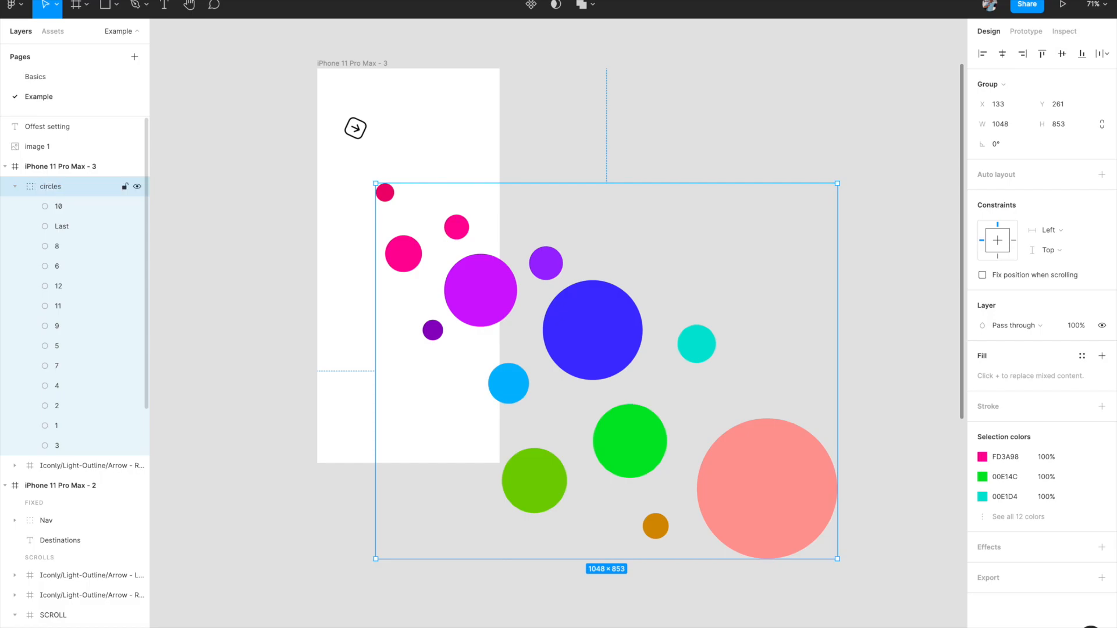
{"action": "left_click", "coordinate": [223, 211]}
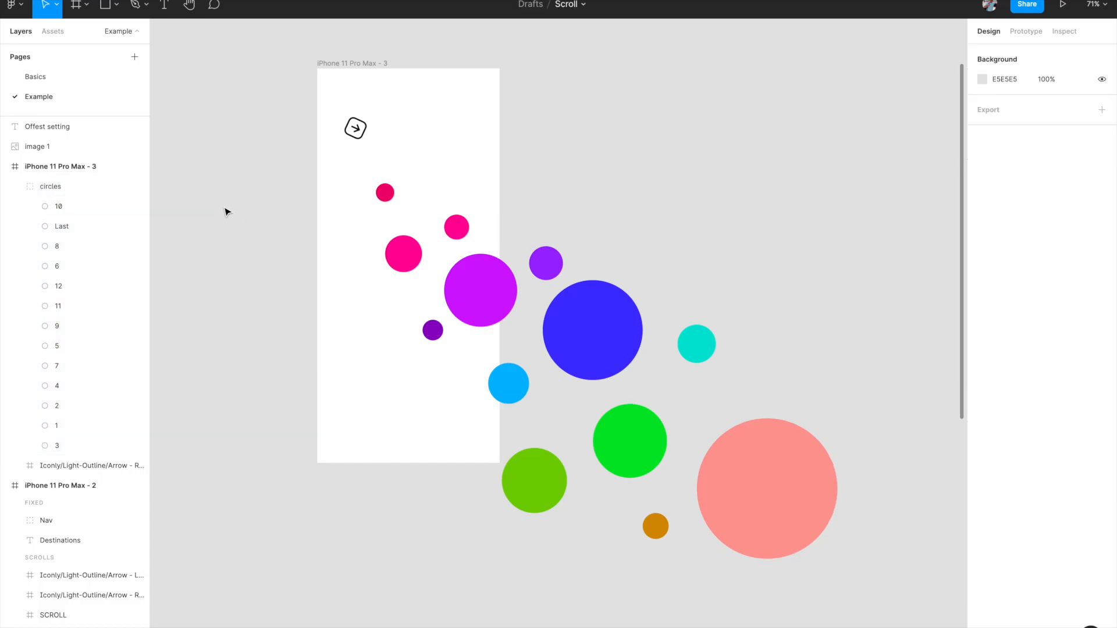
Toggle Clip content on and off for the iPhone 11 Pro Max - 3 frame to check how the circles are cropped.
{"action": "left_click", "coordinate": [373, 65]}
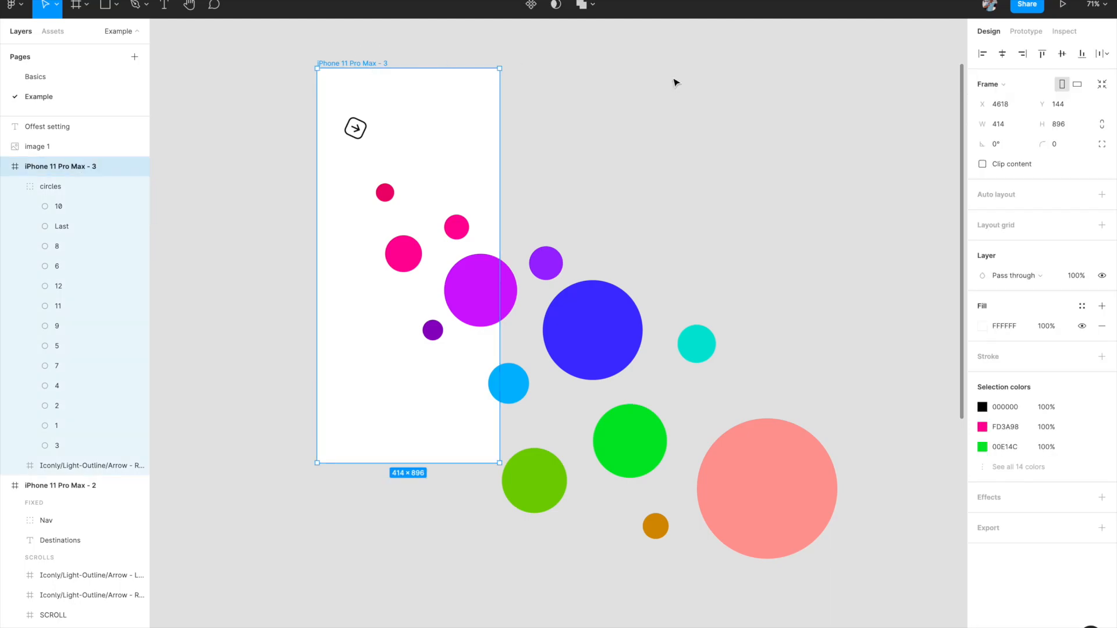
{"action": "left_click", "coordinate": [982, 164]}
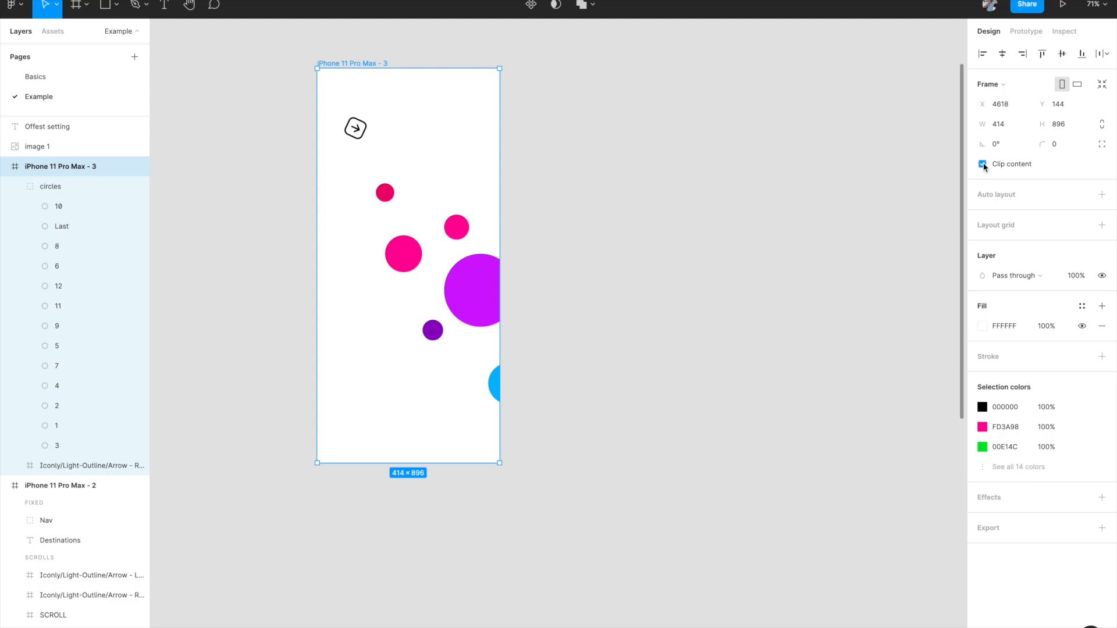
{"action": "left_click", "coordinate": [982, 165]}
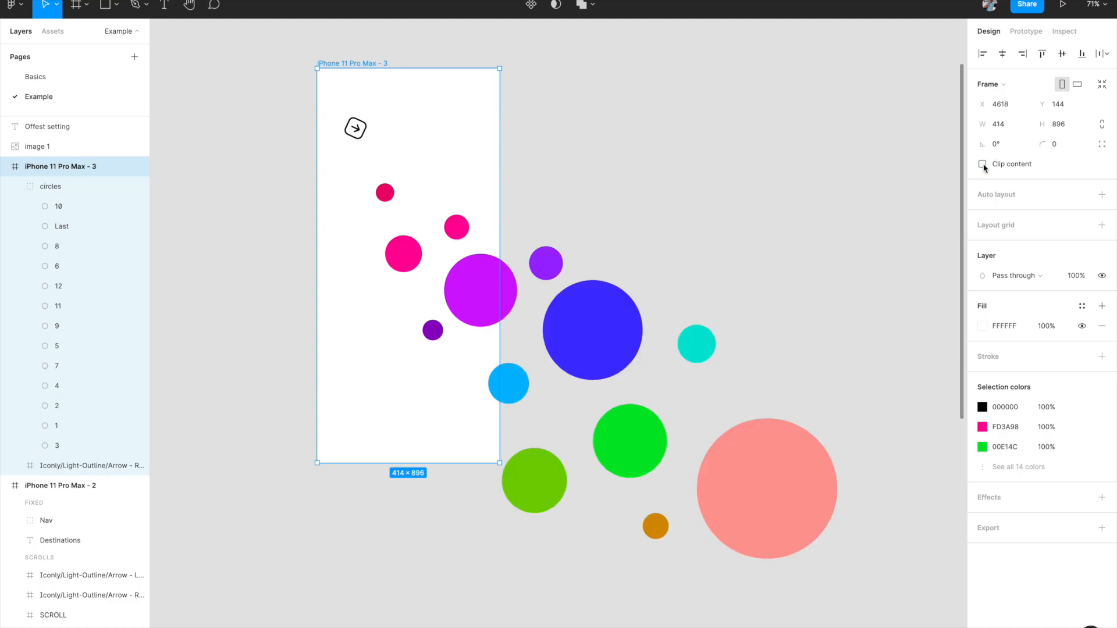
{"action": "left_click", "coordinate": [652, 229]}
Examine the rotated arrow icon and check the overflow behavior of the iPhone 11 Pro Max - 3 frame.
{"action": "scroll", "coordinate": [548, 196], "scroll_direction": "left", "scroll_amount": 2}
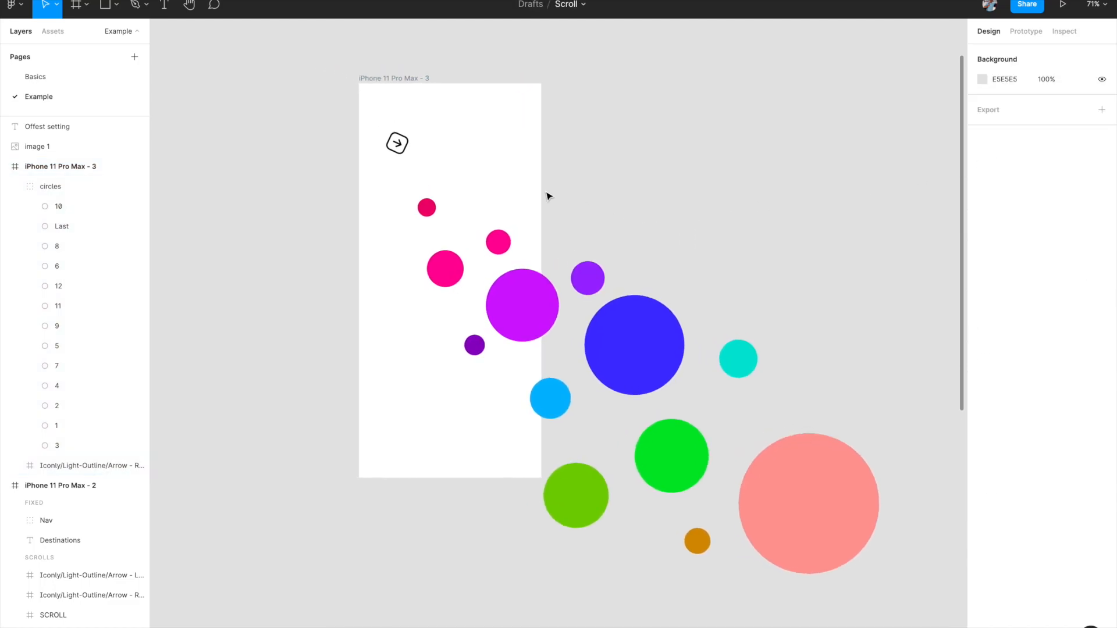
{"action": "left_click", "coordinate": [401, 145]}
{"action": "scroll", "coordinate": [400, 145], "scroll_direction": "up", "scroll_amount": 3}
{"action": "scroll", "coordinate": [406, 149], "scroll_direction": "down", "scroll_amount": 3}
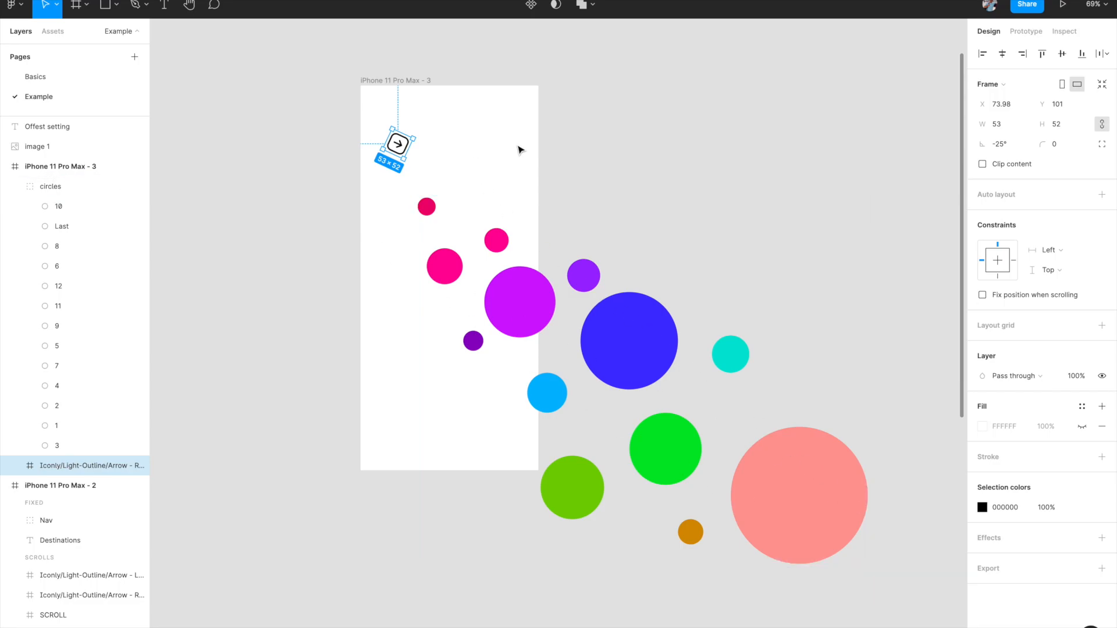
{"action": "left_click", "coordinate": [578, 78]}
{"action": "left_click", "coordinate": [384, 81]}
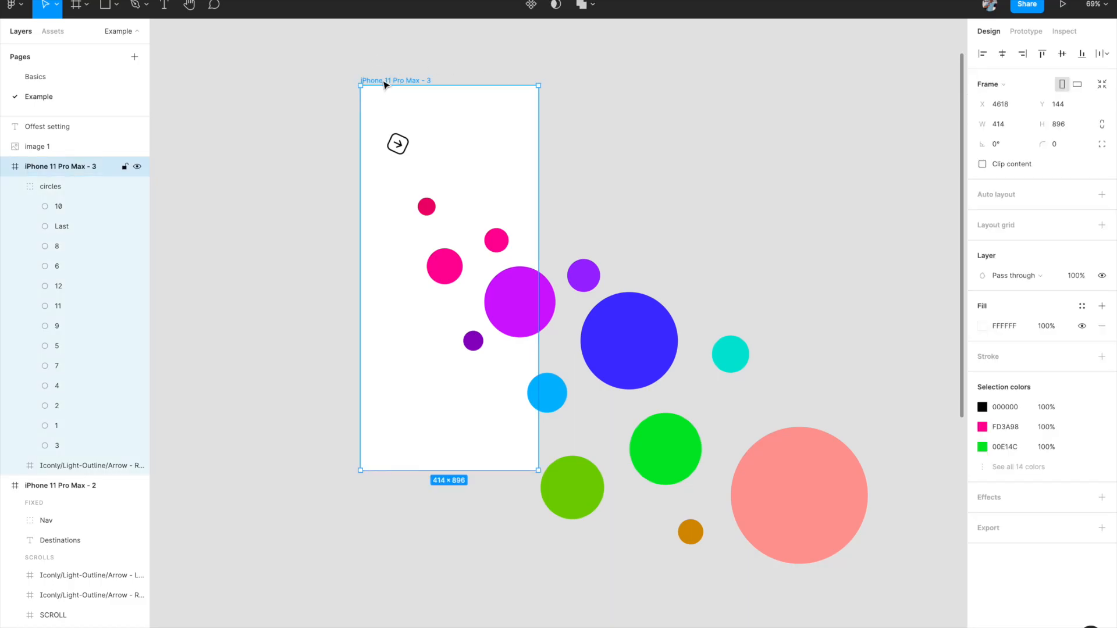
{"action": "left_click", "coordinate": [1027, 30]}
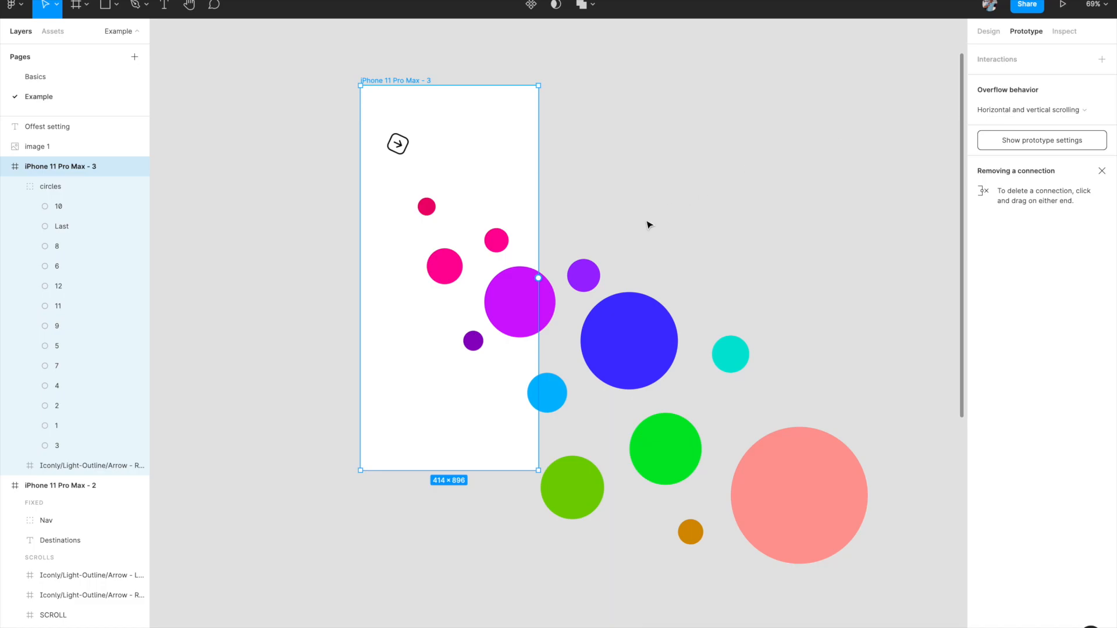
{"action": "left_click", "coordinate": [263, 226]}
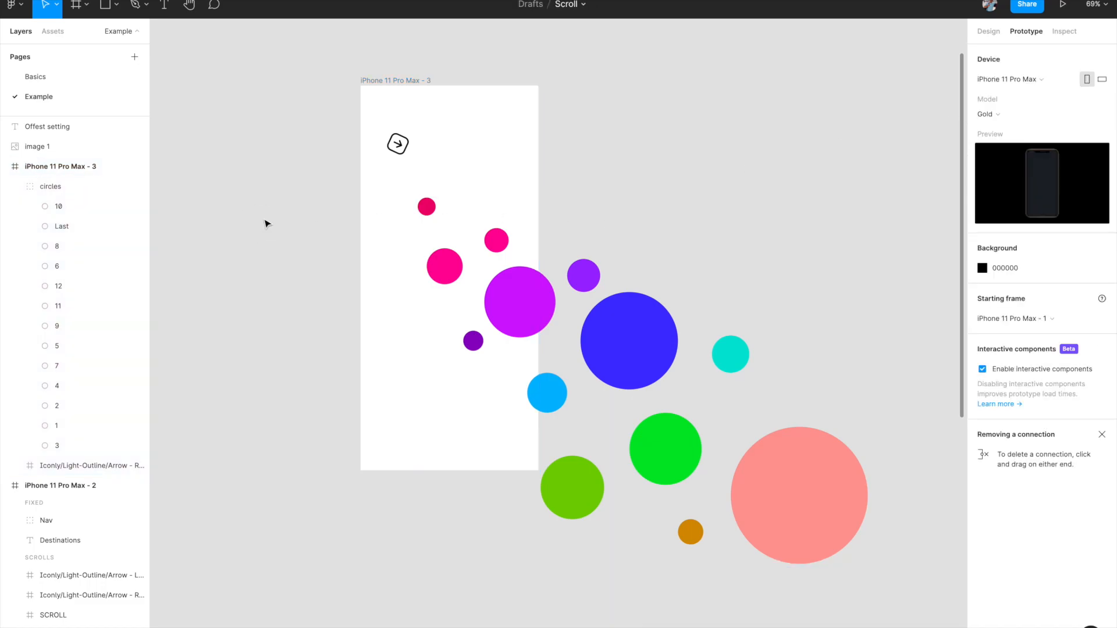
Connect the rotated arrow icon to the large salmon circle named Last with an On tap, Scroll to interaction.
{"action": "left_click", "coordinate": [406, 149]}
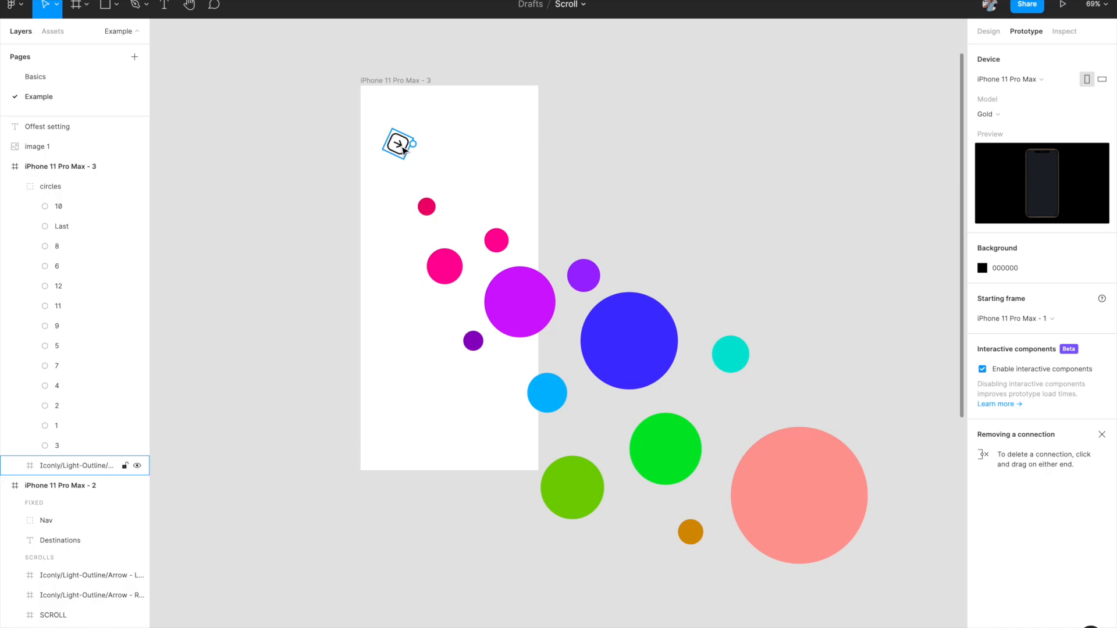
{"action": "left_click", "coordinate": [403, 150]}
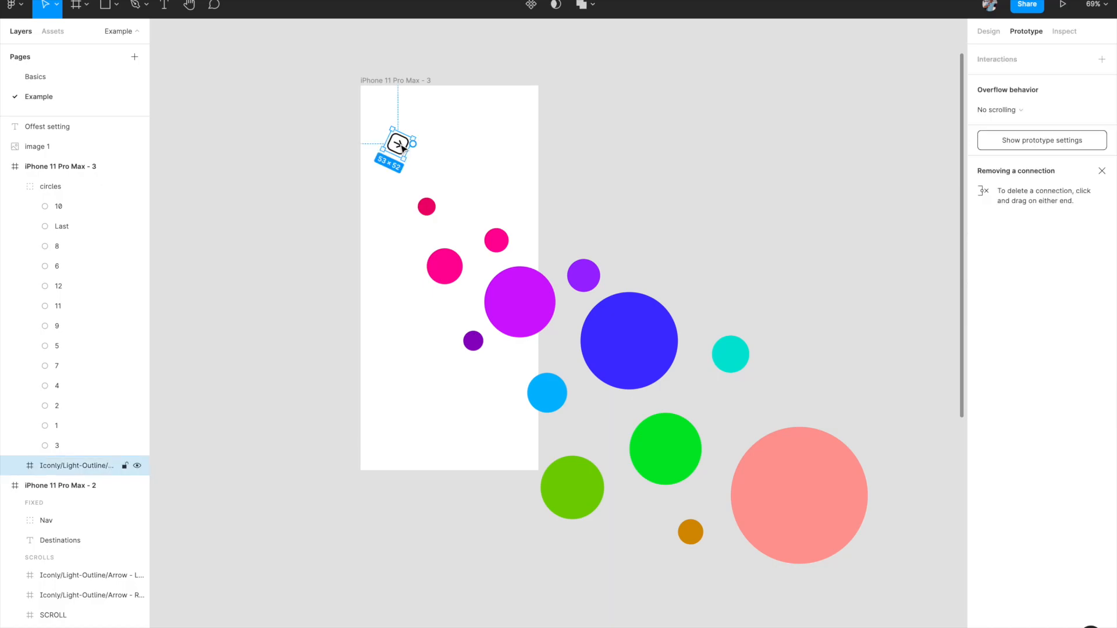
{"action": "left_click_drag", "start_coordinate": [416, 147], "coordinate": [753, 500]}
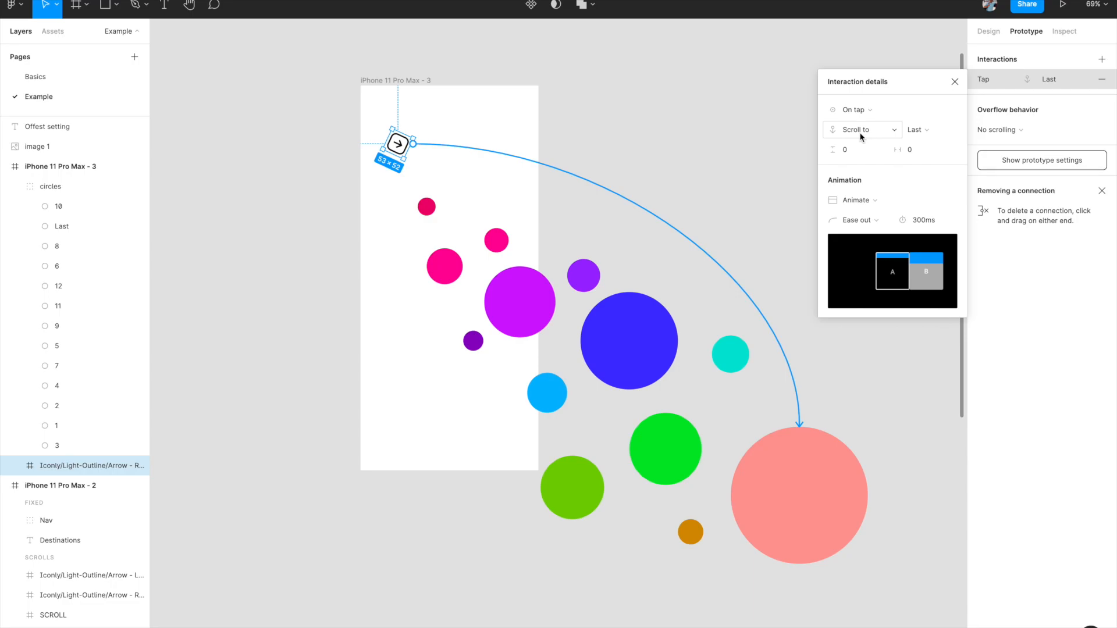
{"action": "left_click", "coordinate": [919, 133]}
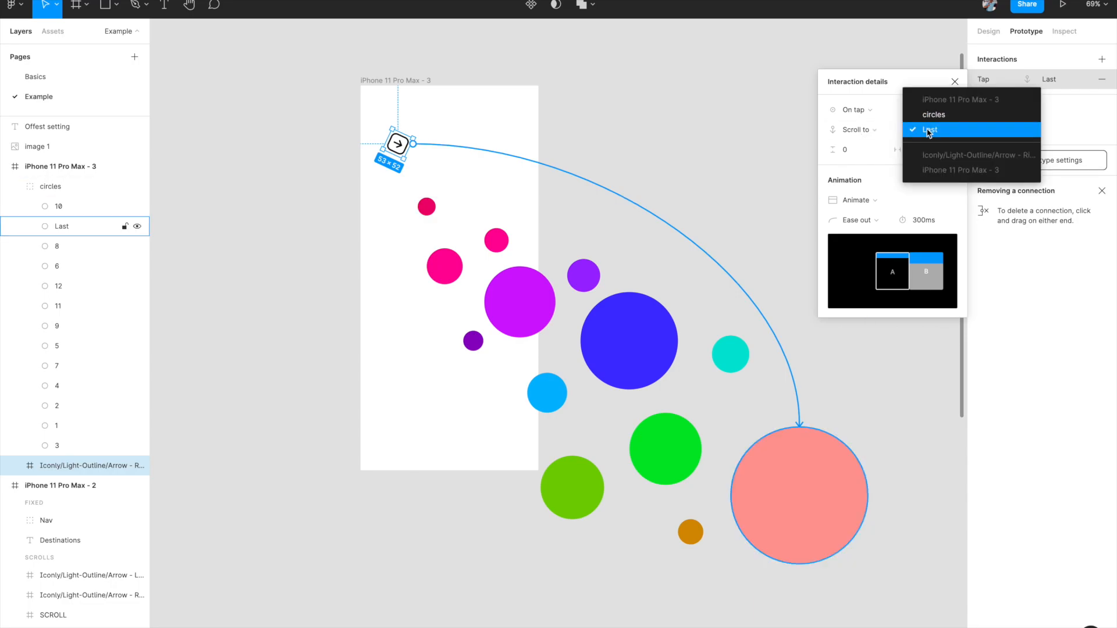
{"action": "left_click", "coordinate": [852, 145]}
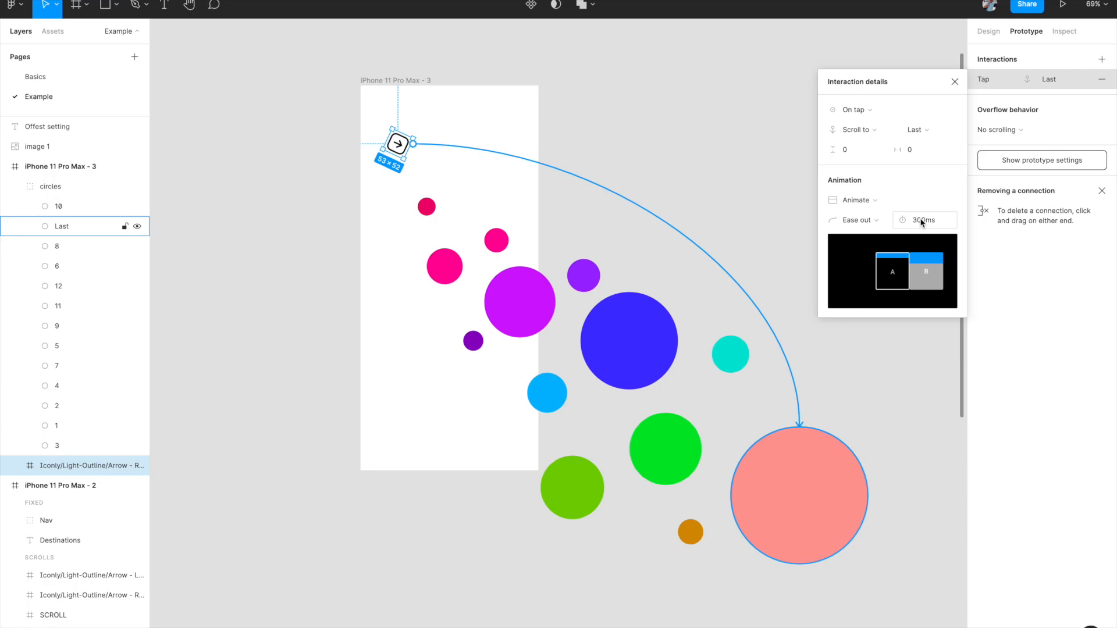
Set the easing of the arrow's scroll animation to Ease out back.
{"action": "left_click", "coordinate": [878, 223]}
{"action": "left_click", "coordinate": [868, 275]}
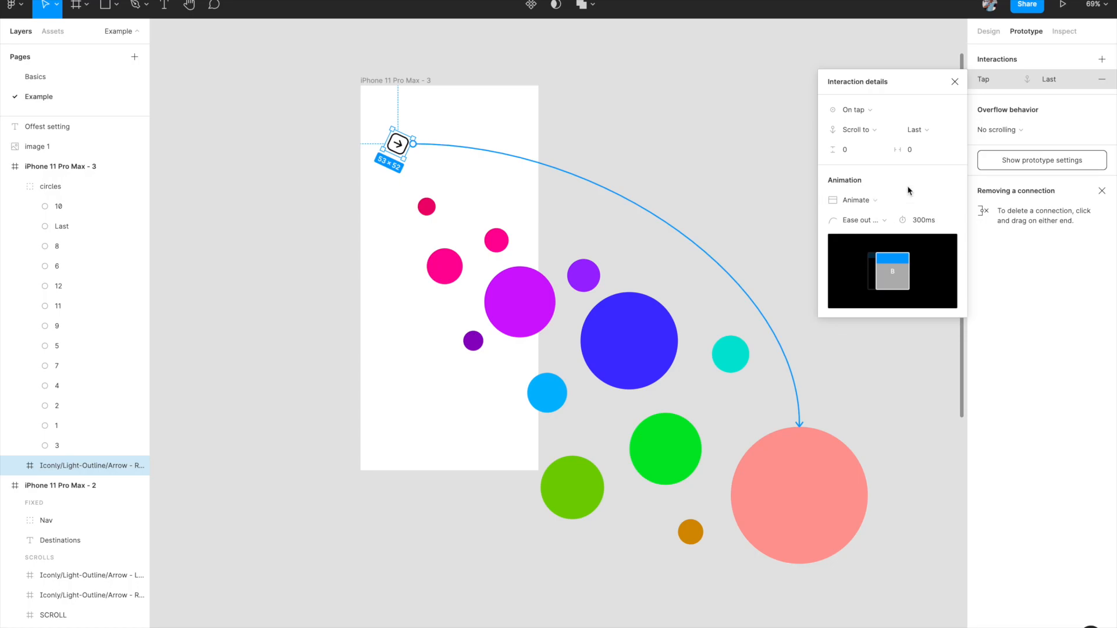
{"action": "left_click", "coordinate": [954, 82]}
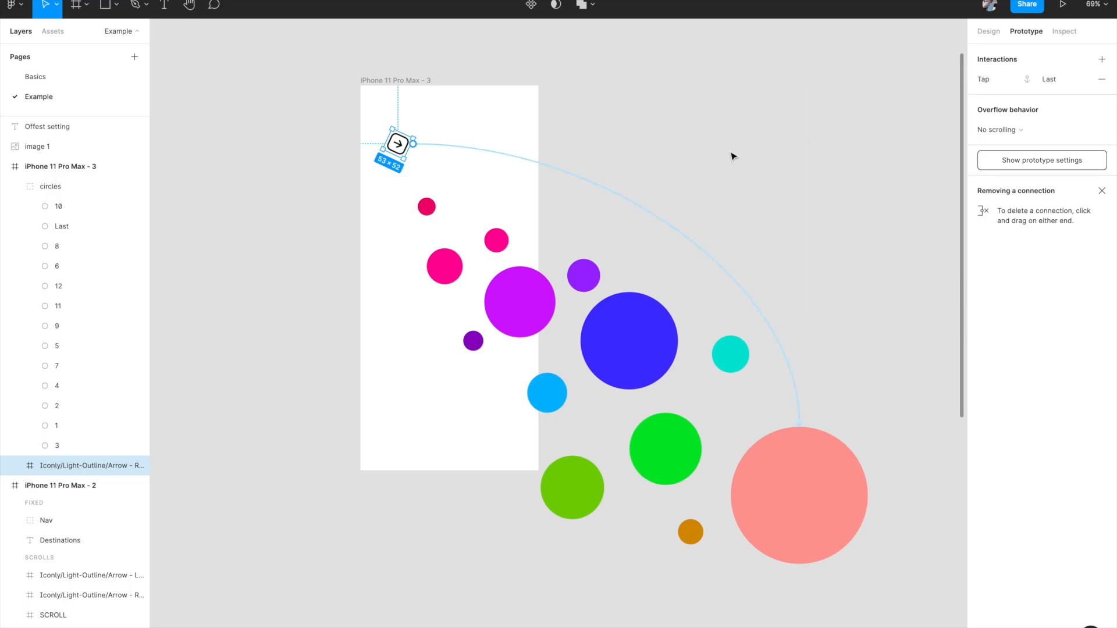
Preview the iPhone 11 Pro Max - 3 frame, scroll it diagonally and test the arrow's scroll to the last circle.
{"action": "left_click", "coordinate": [730, 155]}
{"action": "left_click", "coordinate": [420, 82]}
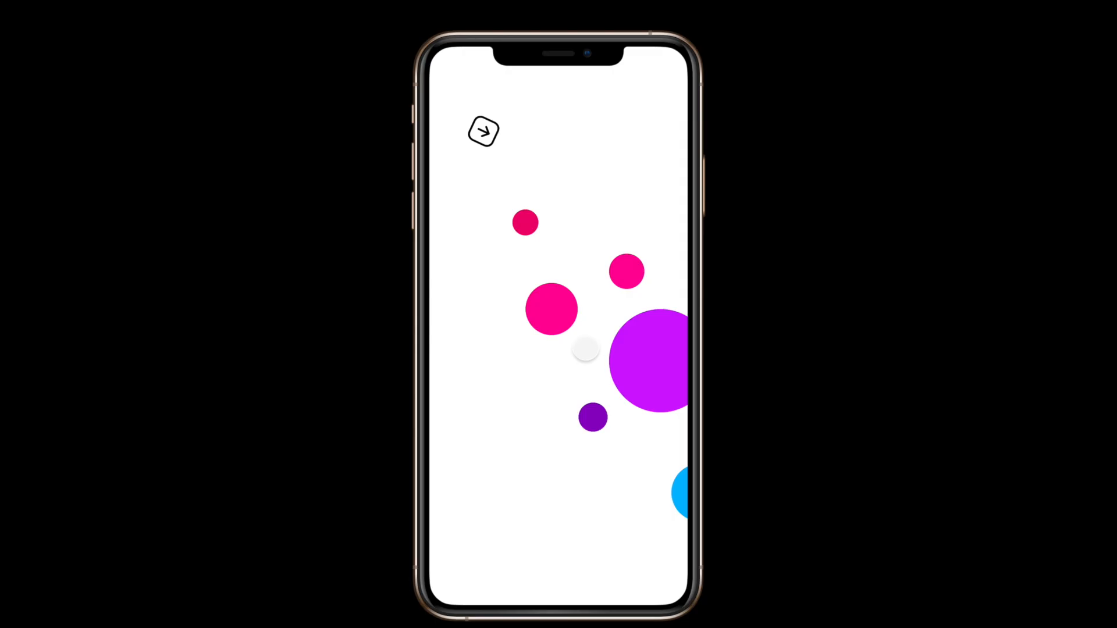
{"action": "left_click_drag", "start_coordinate": [568, 354], "coordinate": [645, 414]}
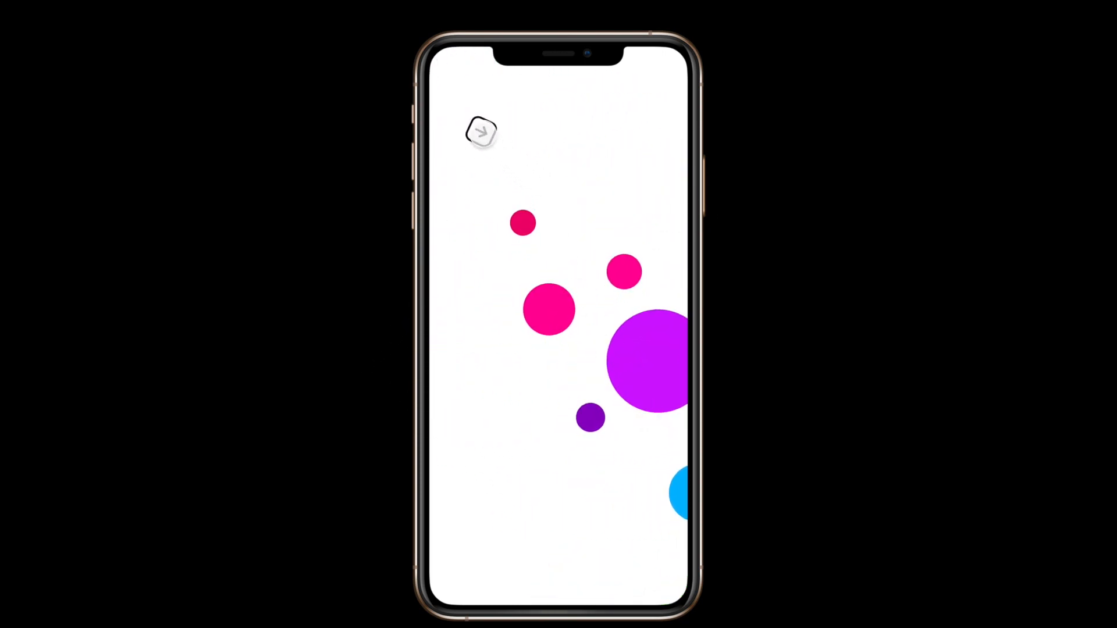
{"action": "left_click", "coordinate": [481, 133]}
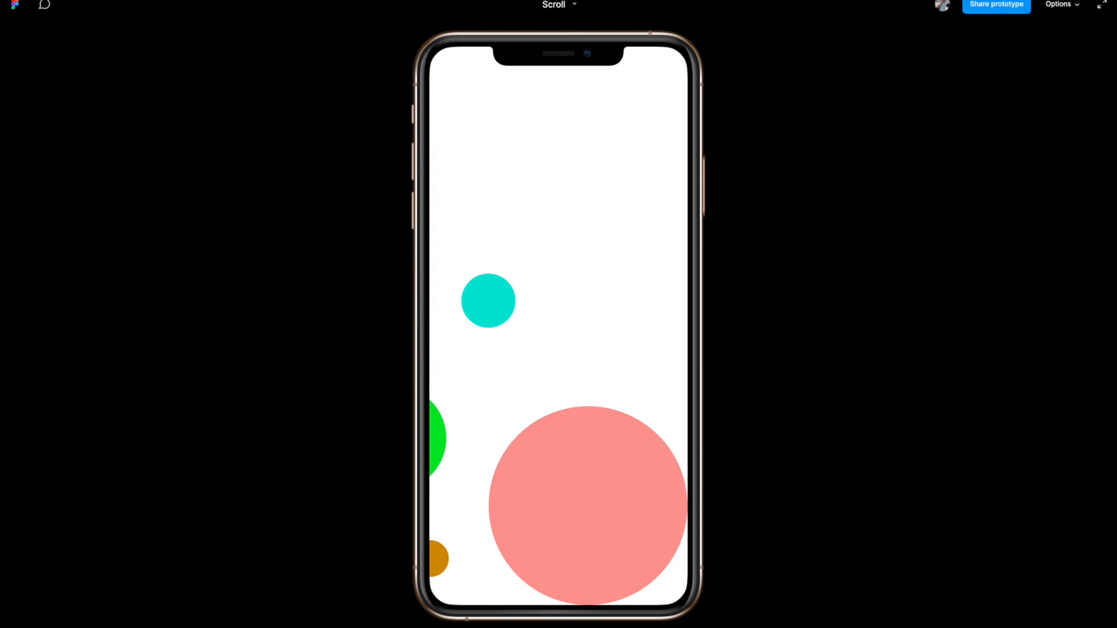
Return to the design file and set the arrow interaction's animation duration to 1000 ms.
{"action": "left_click", "coordinate": [160, 1]}
{"action": "left_click", "coordinate": [614, 198]}
{"action": "left_click", "coordinate": [917, 219]}
{"action": "left_click", "coordinate": [916, 223]}
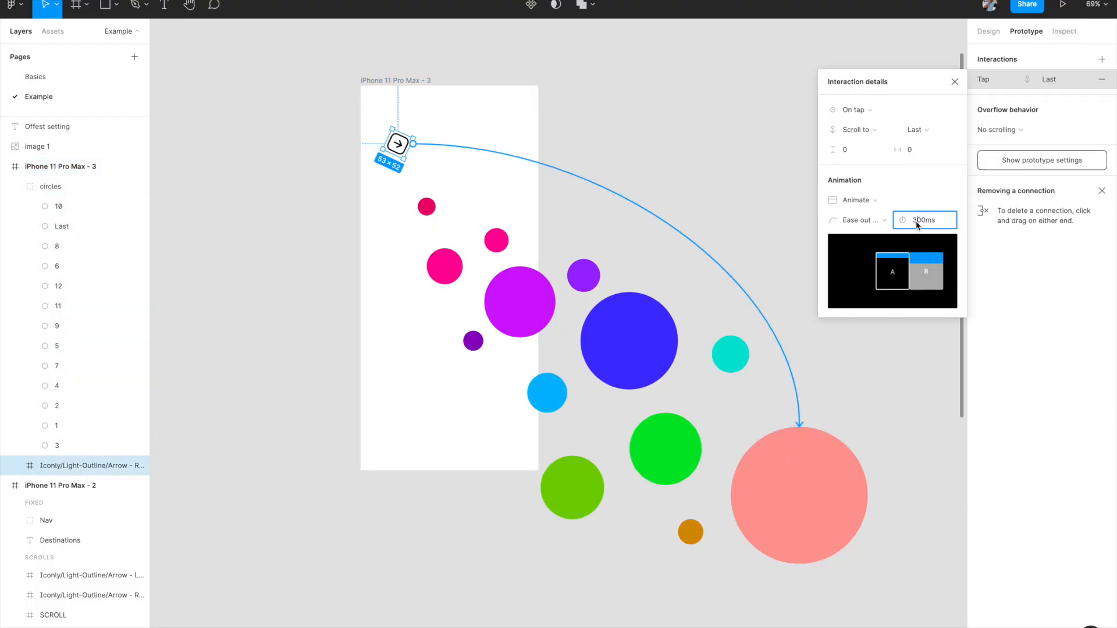
{"action": "key", "text": "BackSpace"}
{"action": "type", "text": "10"}
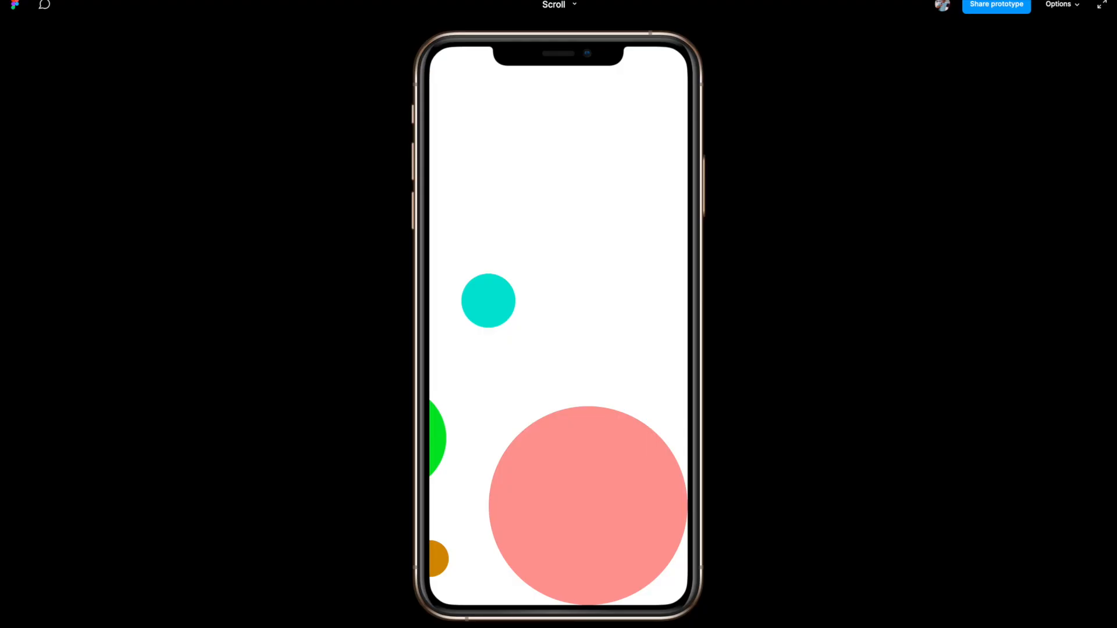
Replay the prototype from its start and test the slower diagonal scroll from the arrow, ending back at the design canvas.
{"action": "left_click", "coordinate": [528, 222]}
{"action": "left_click", "coordinate": [541, 292]}
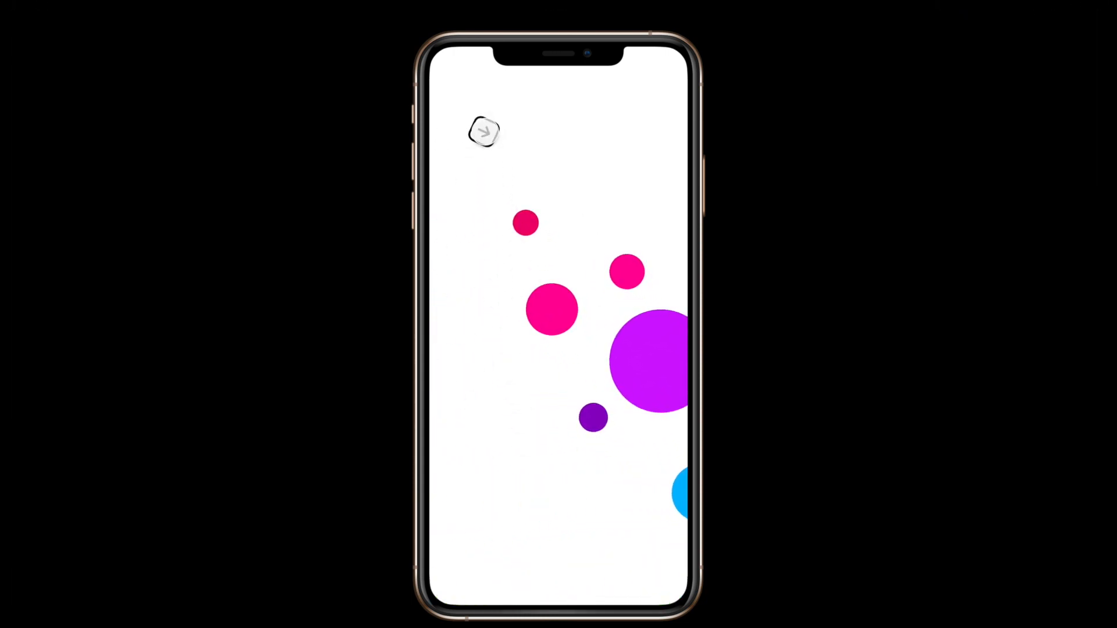
{"action": "left_click", "coordinate": [483, 131]}
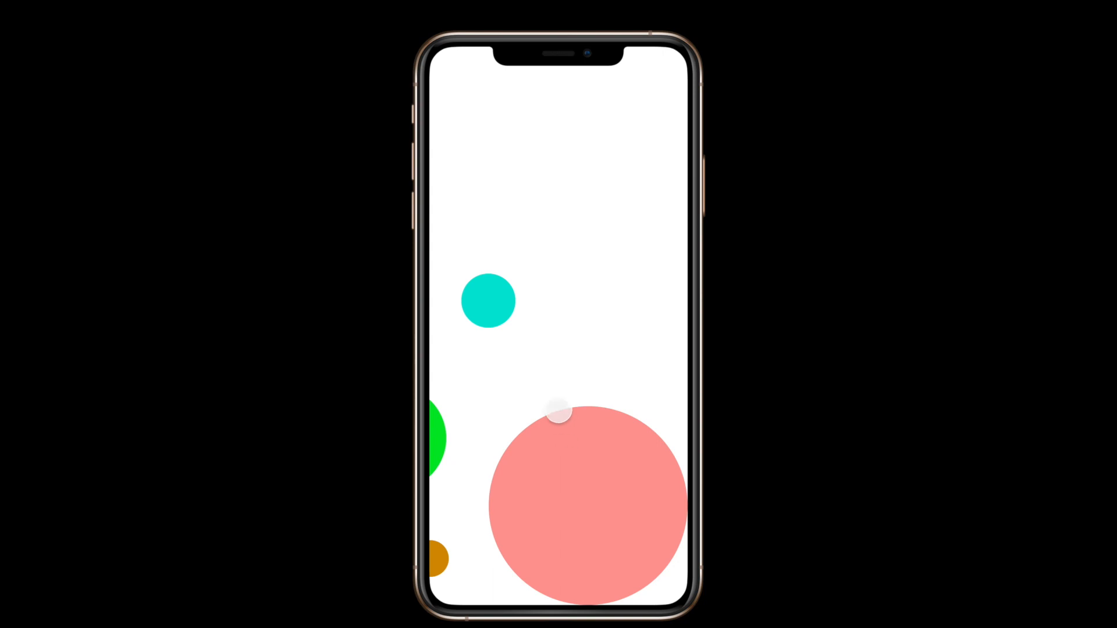
{"action": "left_click", "coordinate": [564, 419]}
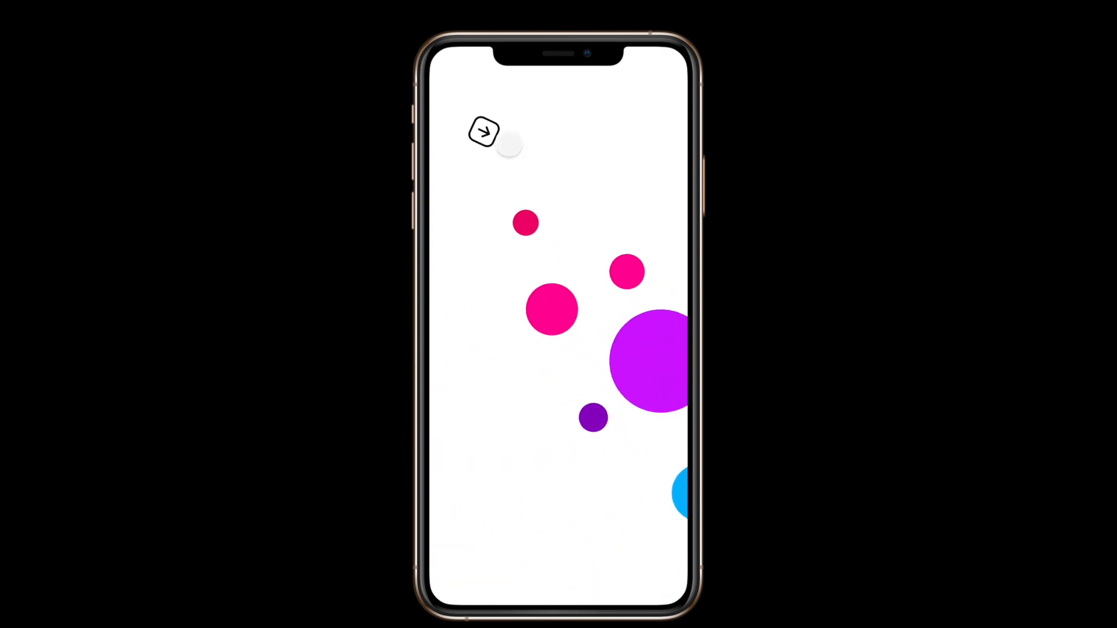
{"action": "left_click", "coordinate": [483, 132]}
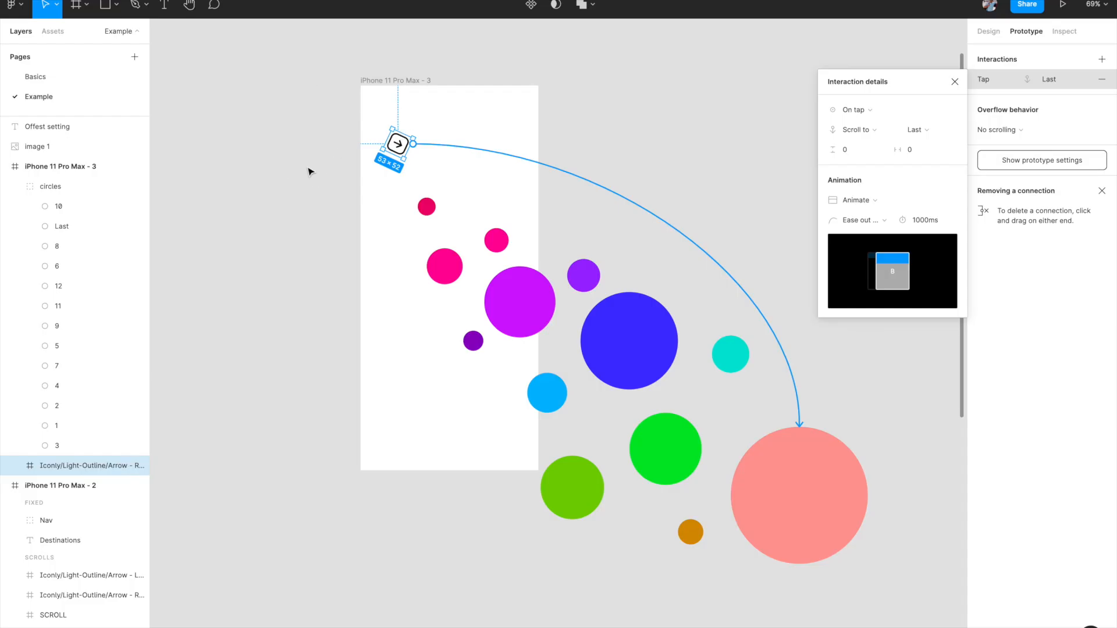
{"action": "left_click", "coordinate": [310, 171]}
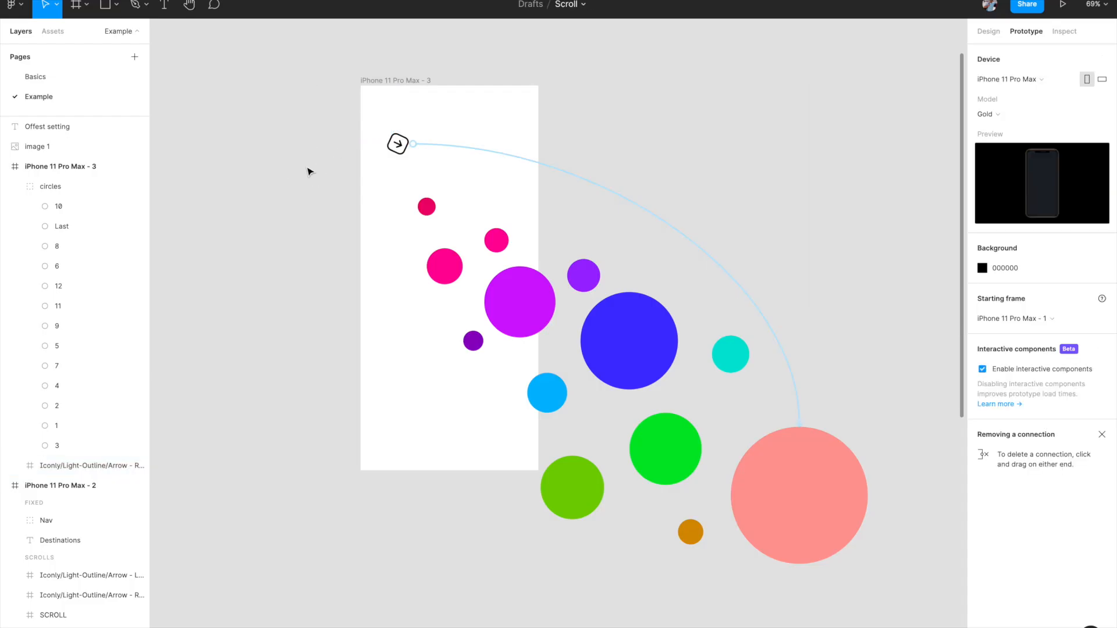
{"action": "key", "text": "shift+1"}
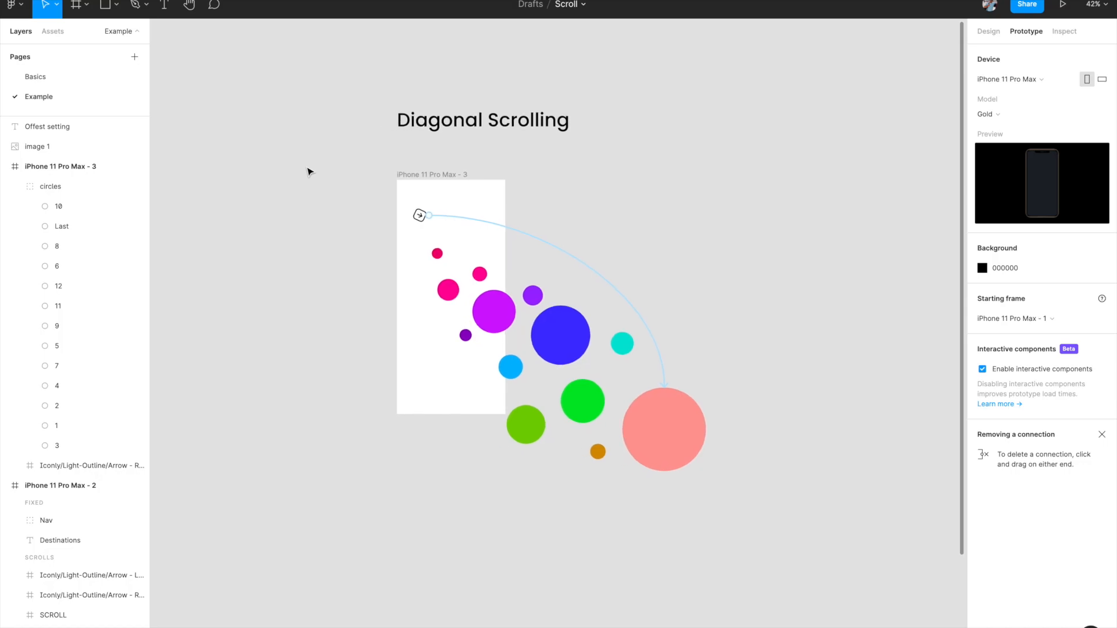